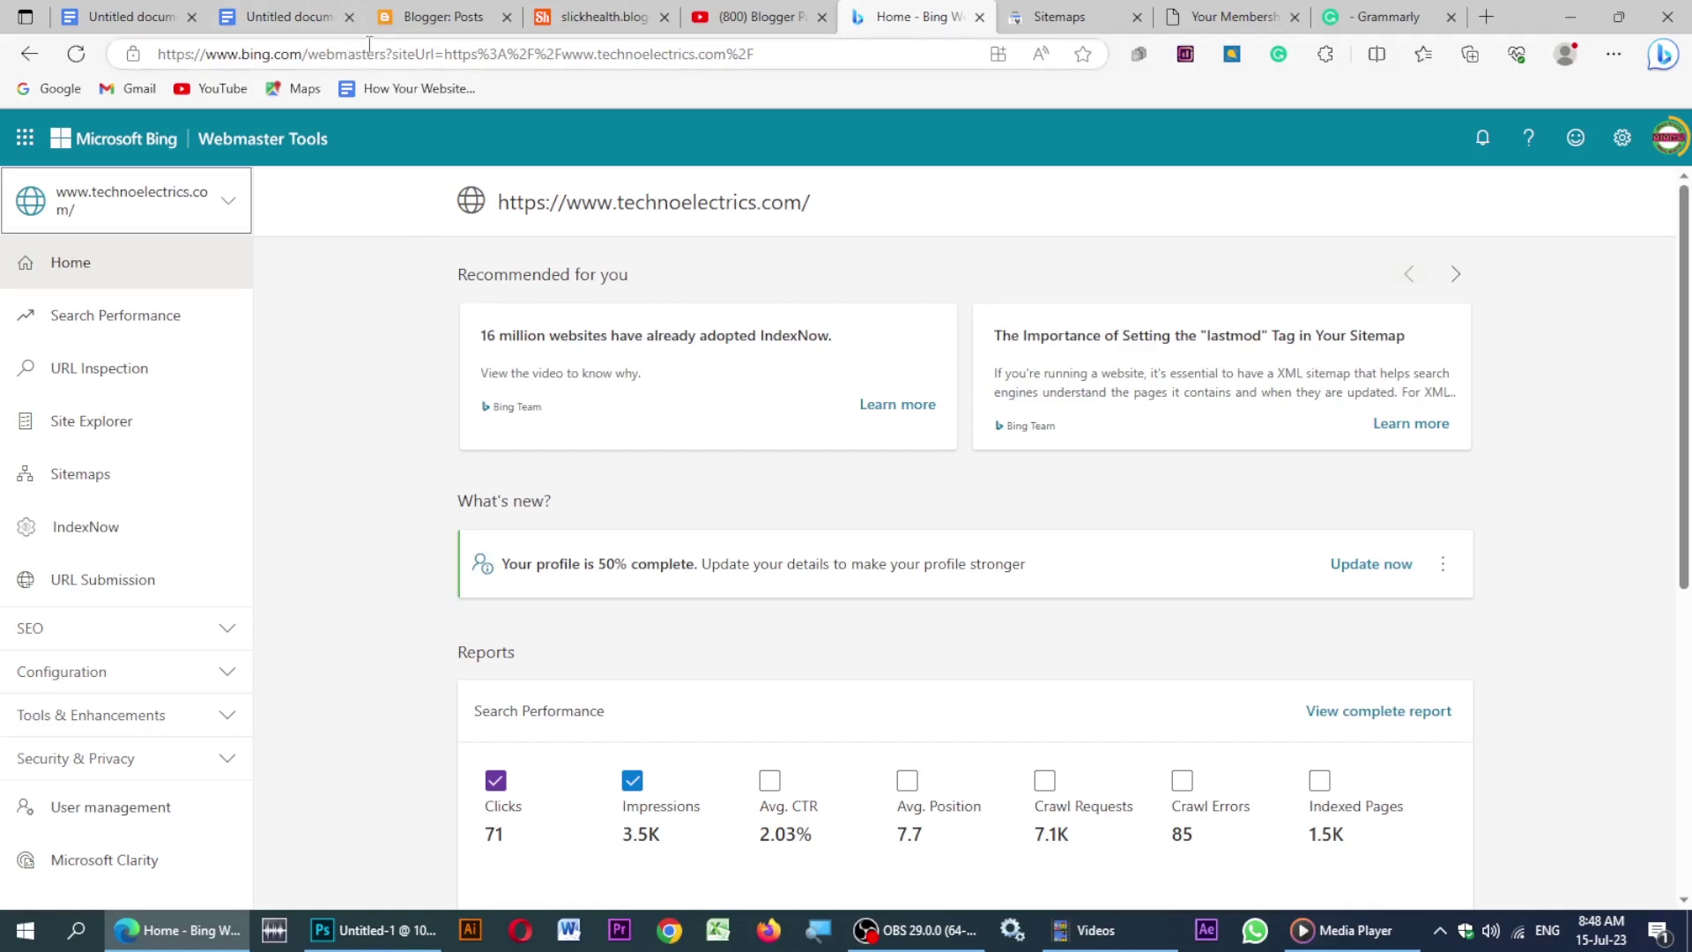
Search the web for "bing webmaster tools" in a new browser tab and open the Bing Webmaster Tools site.
{"action": "key", "text": "ctrl+t"}
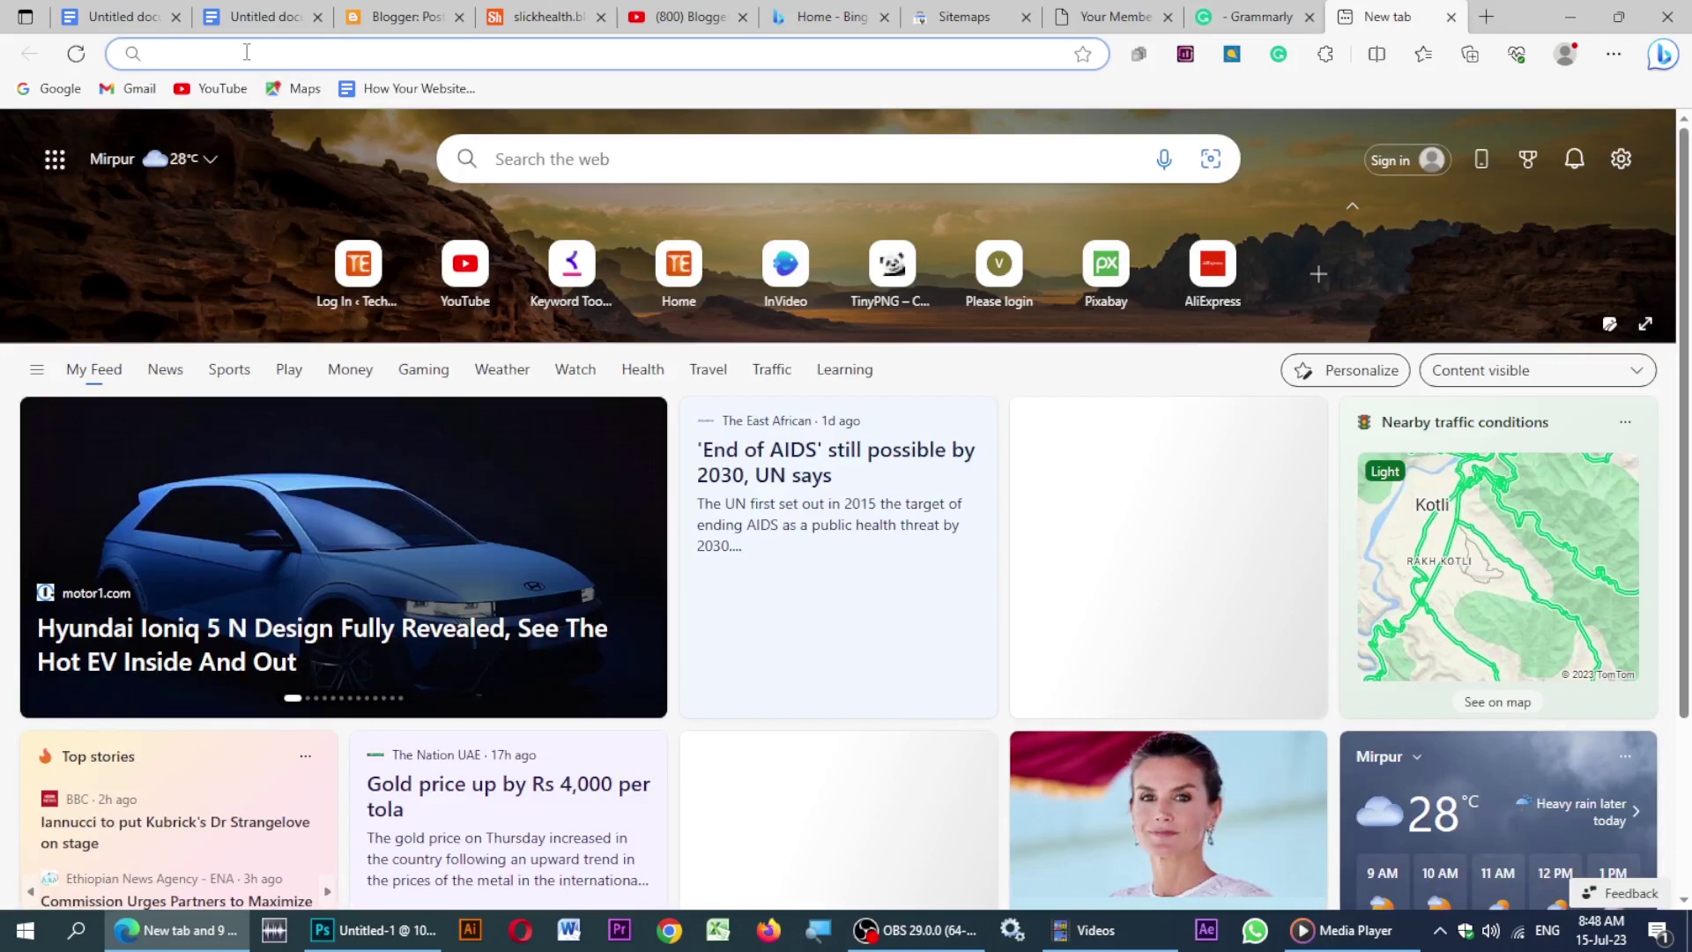
{"action": "type", "text": "bing w"}
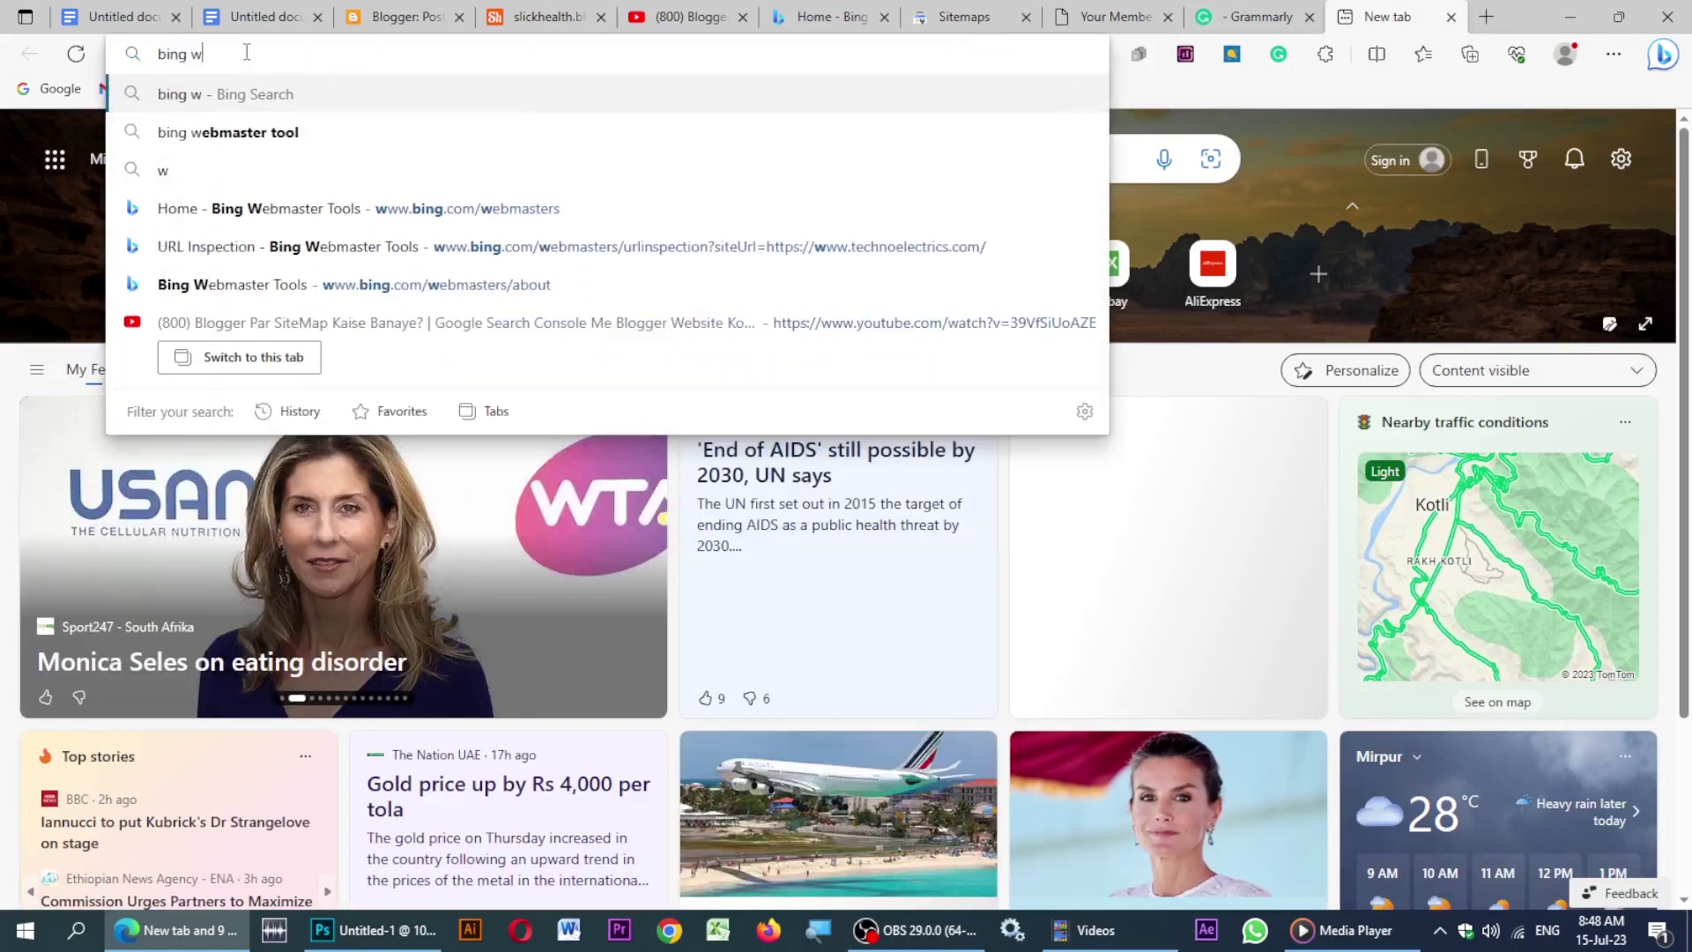
{"action": "type", "text": "ebmaster"}
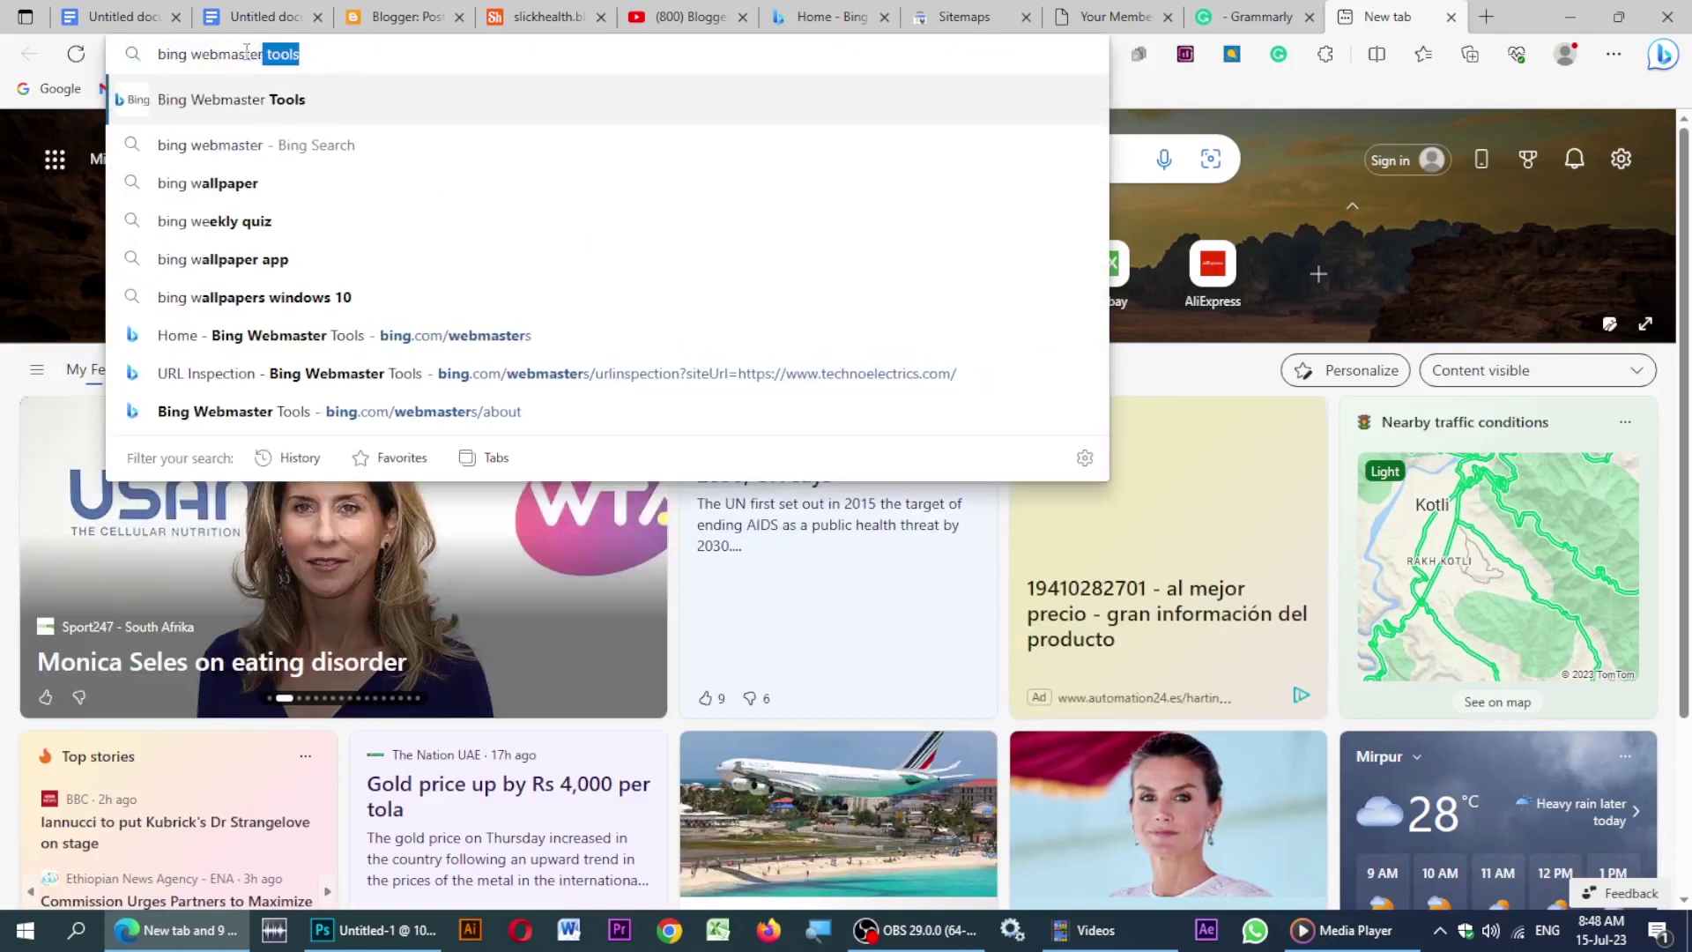
{"action": "type", "text": " tools"}
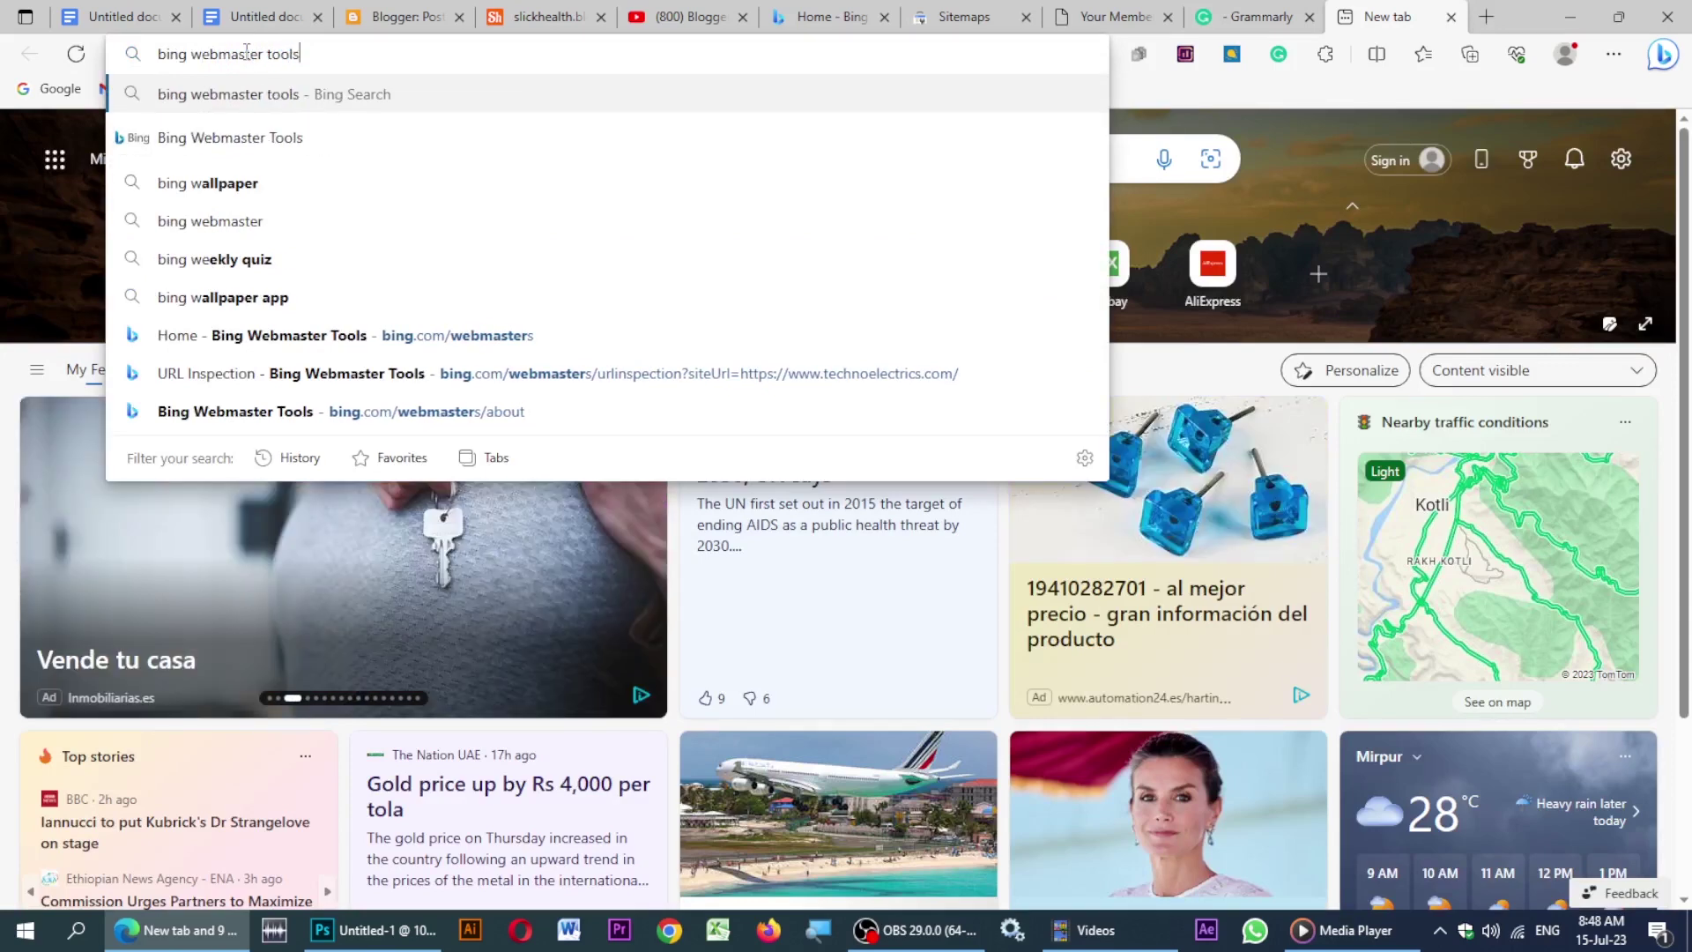
{"action": "key", "text": "Return"}
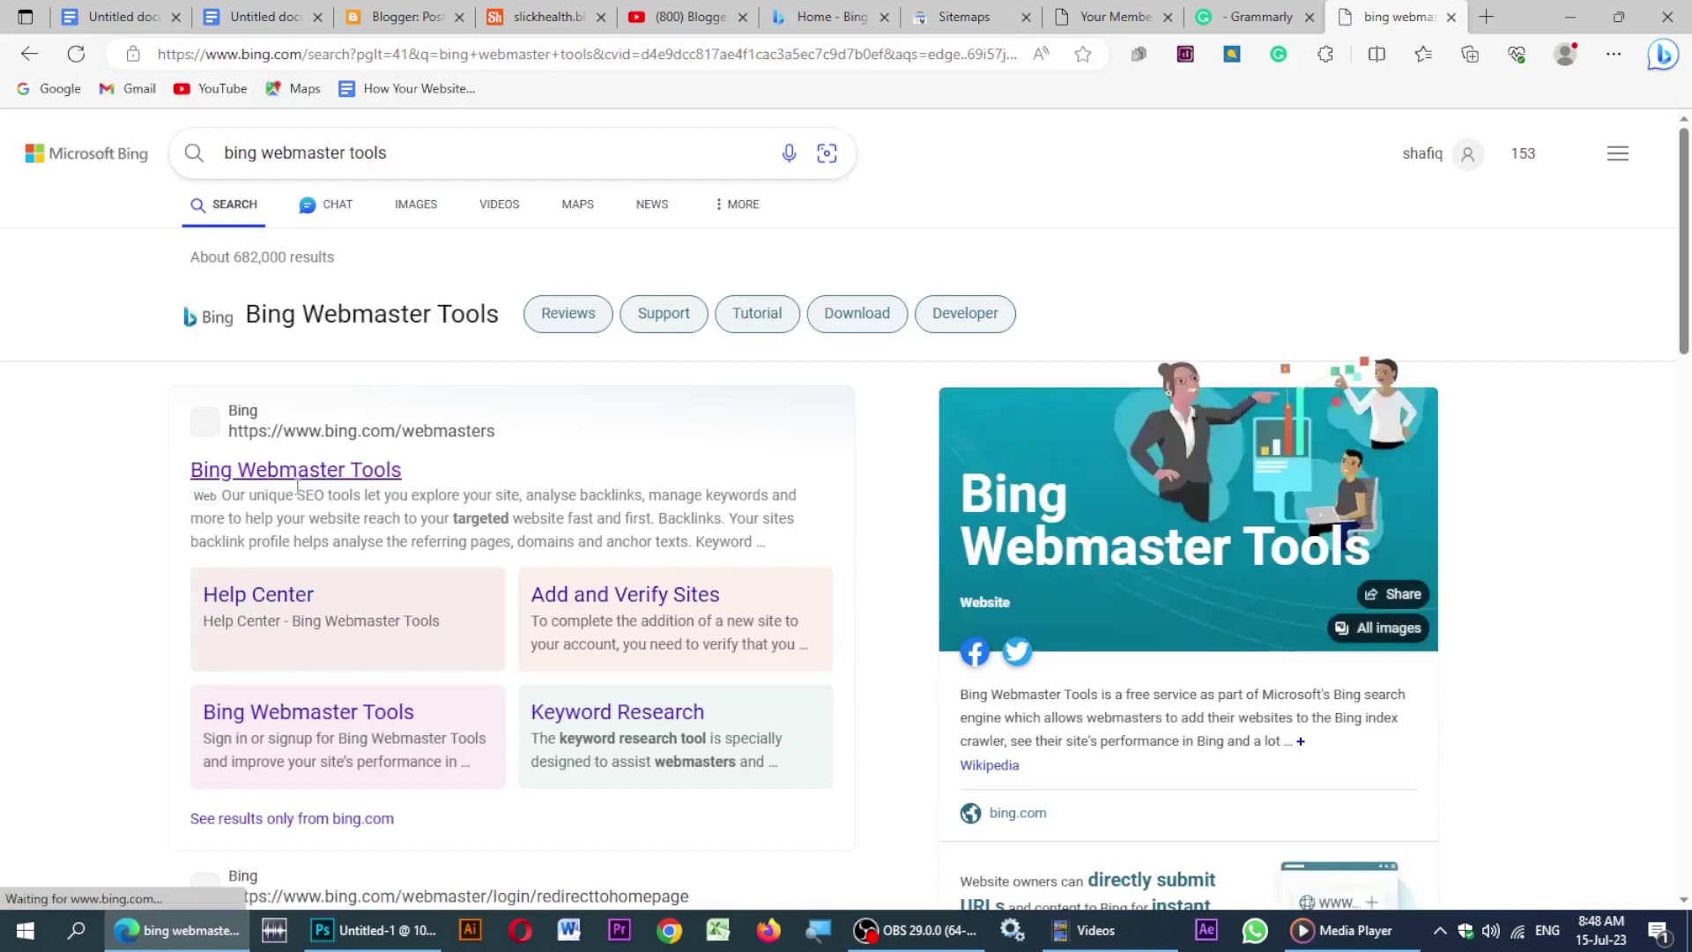
{"action": "left_click", "coordinate": [282, 480]}
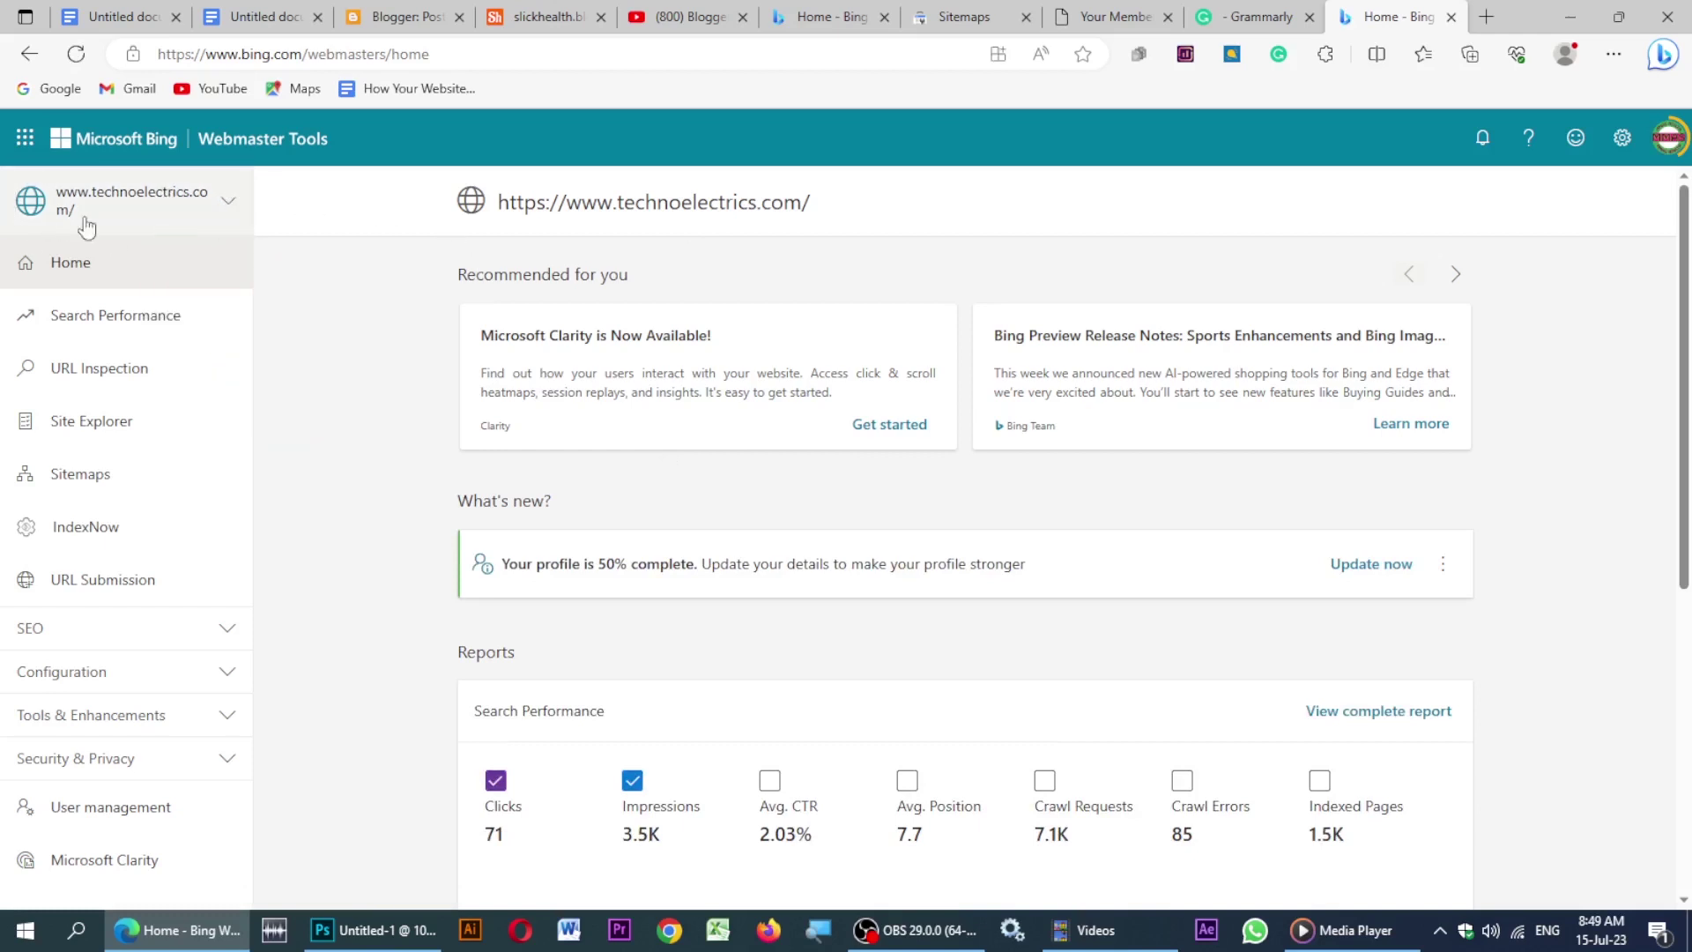
Open the form for adding a site, and copy the Slick Health blog's address from its live page, reached through Blogger.
{"action": "left_click", "coordinate": [226, 205]}
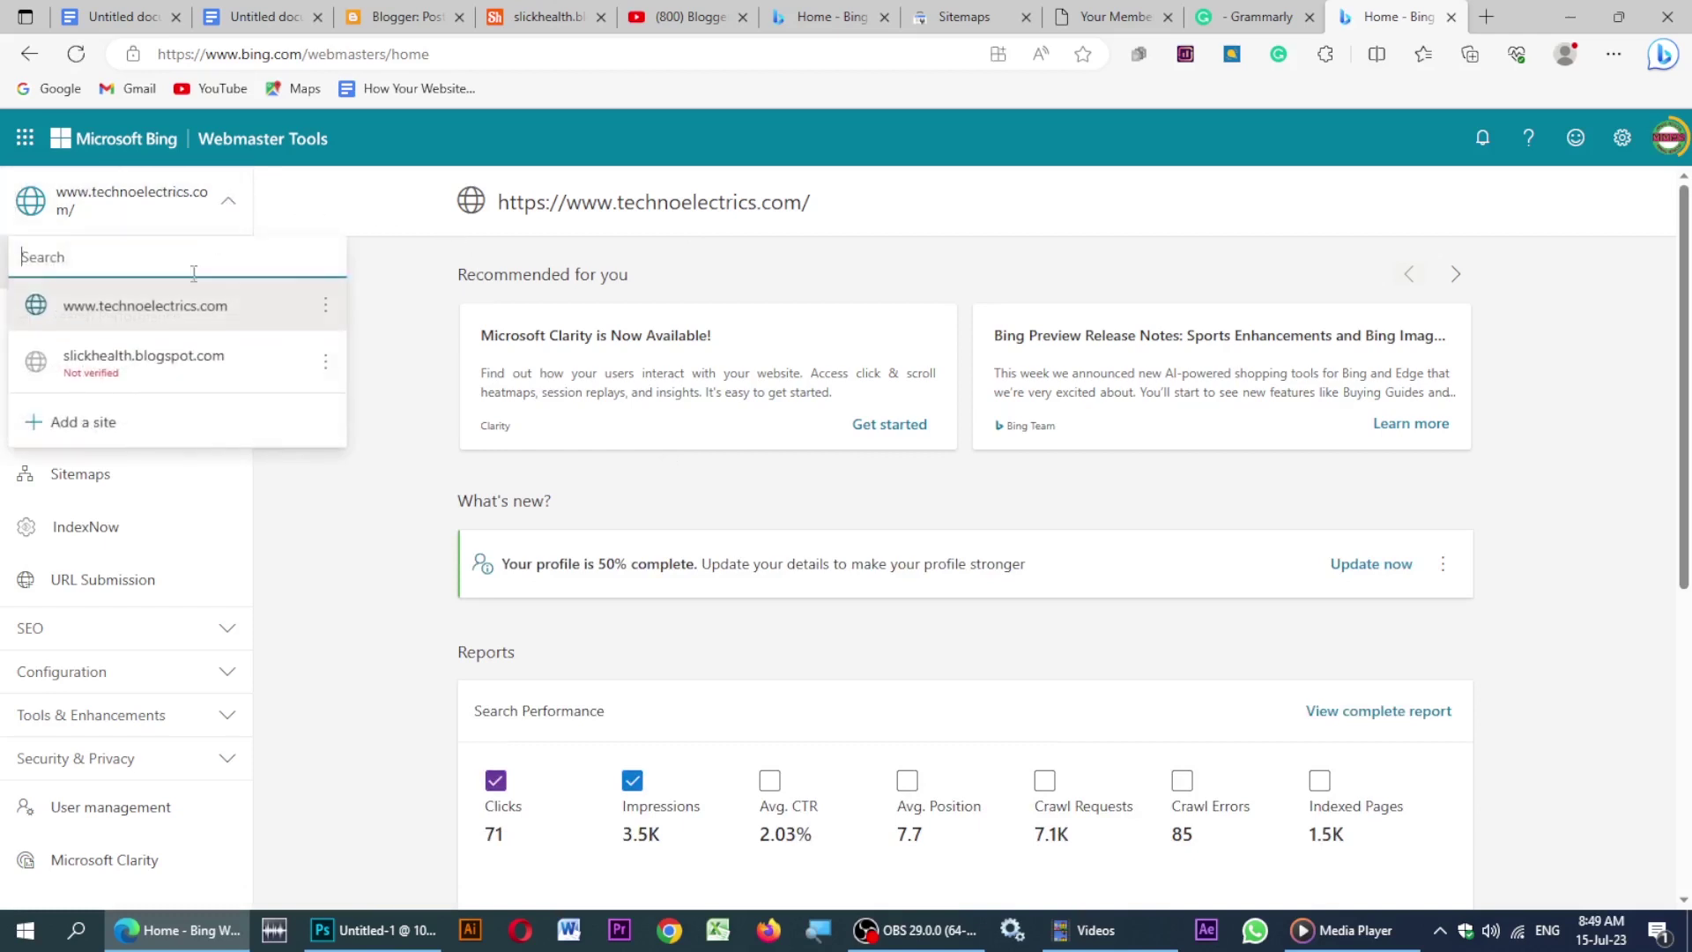
{"action": "left_click", "coordinate": [94, 425]}
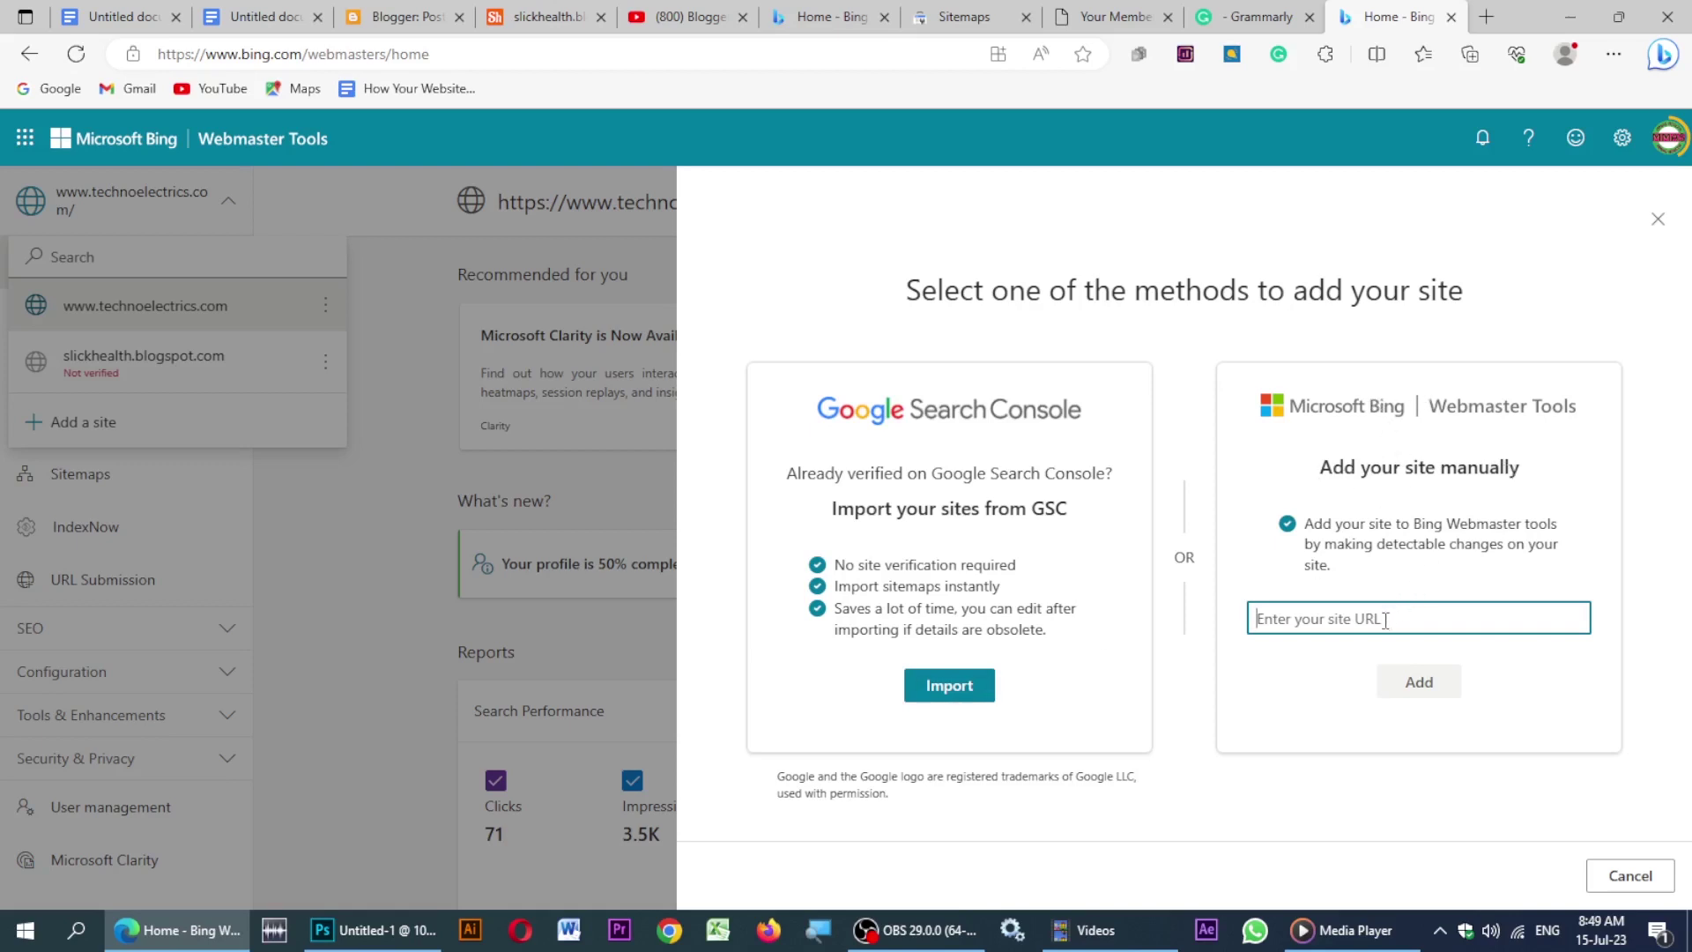
{"action": "key", "text": "ctrl+3"}
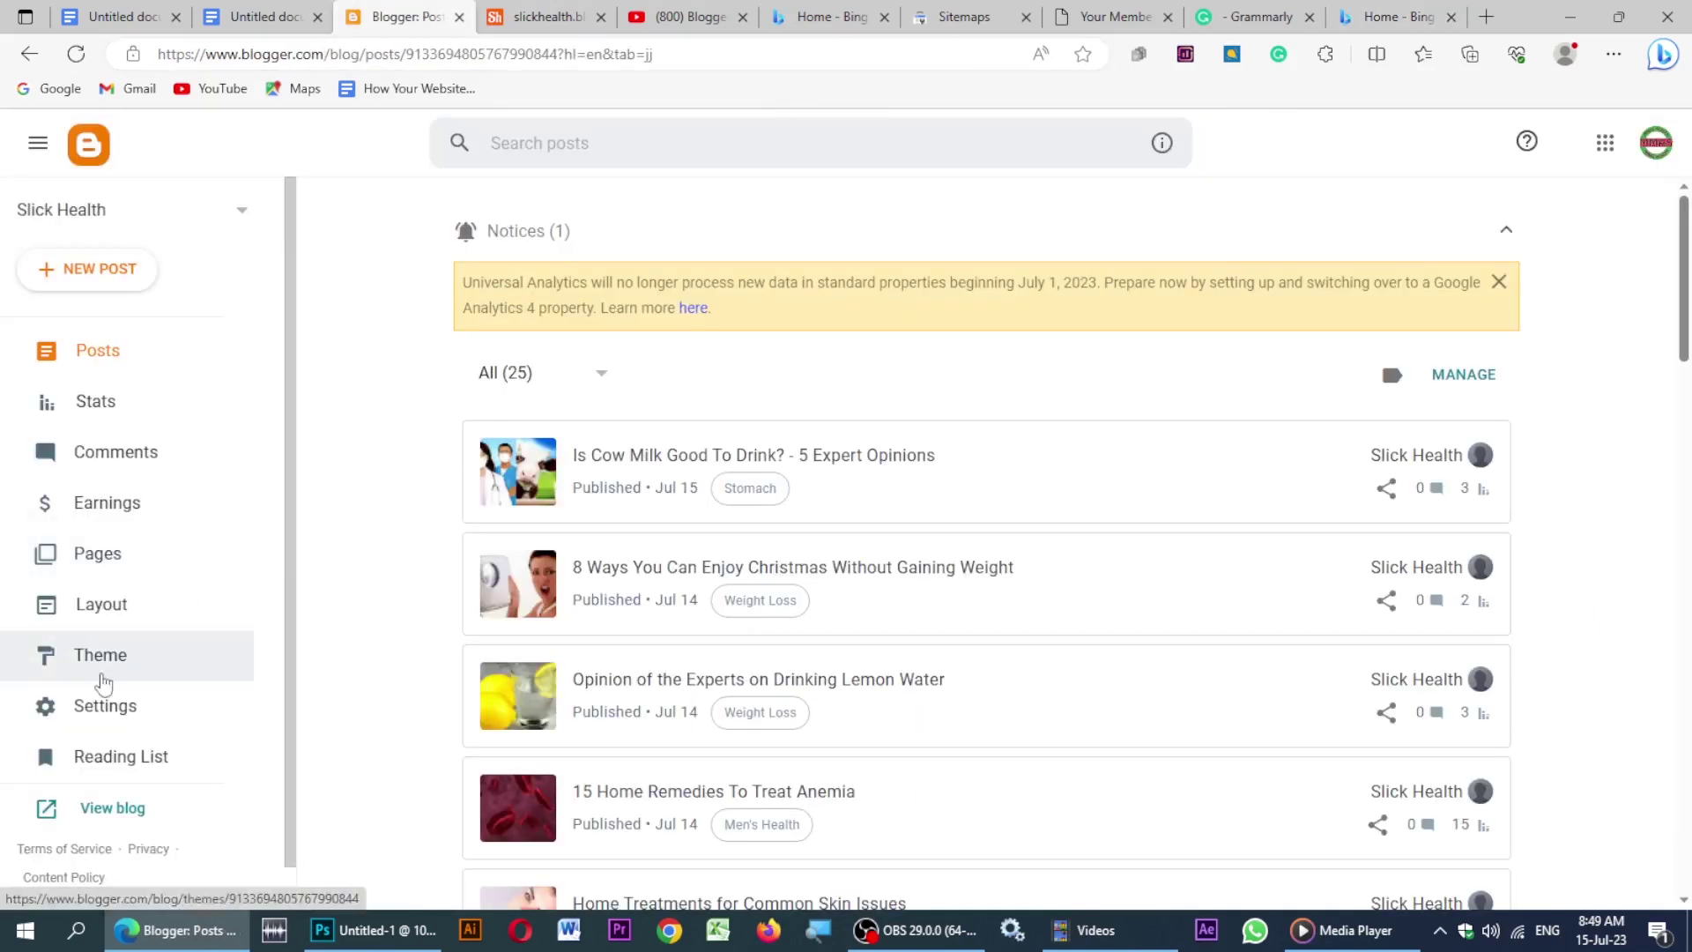
{"action": "left_click", "coordinate": [113, 809]}
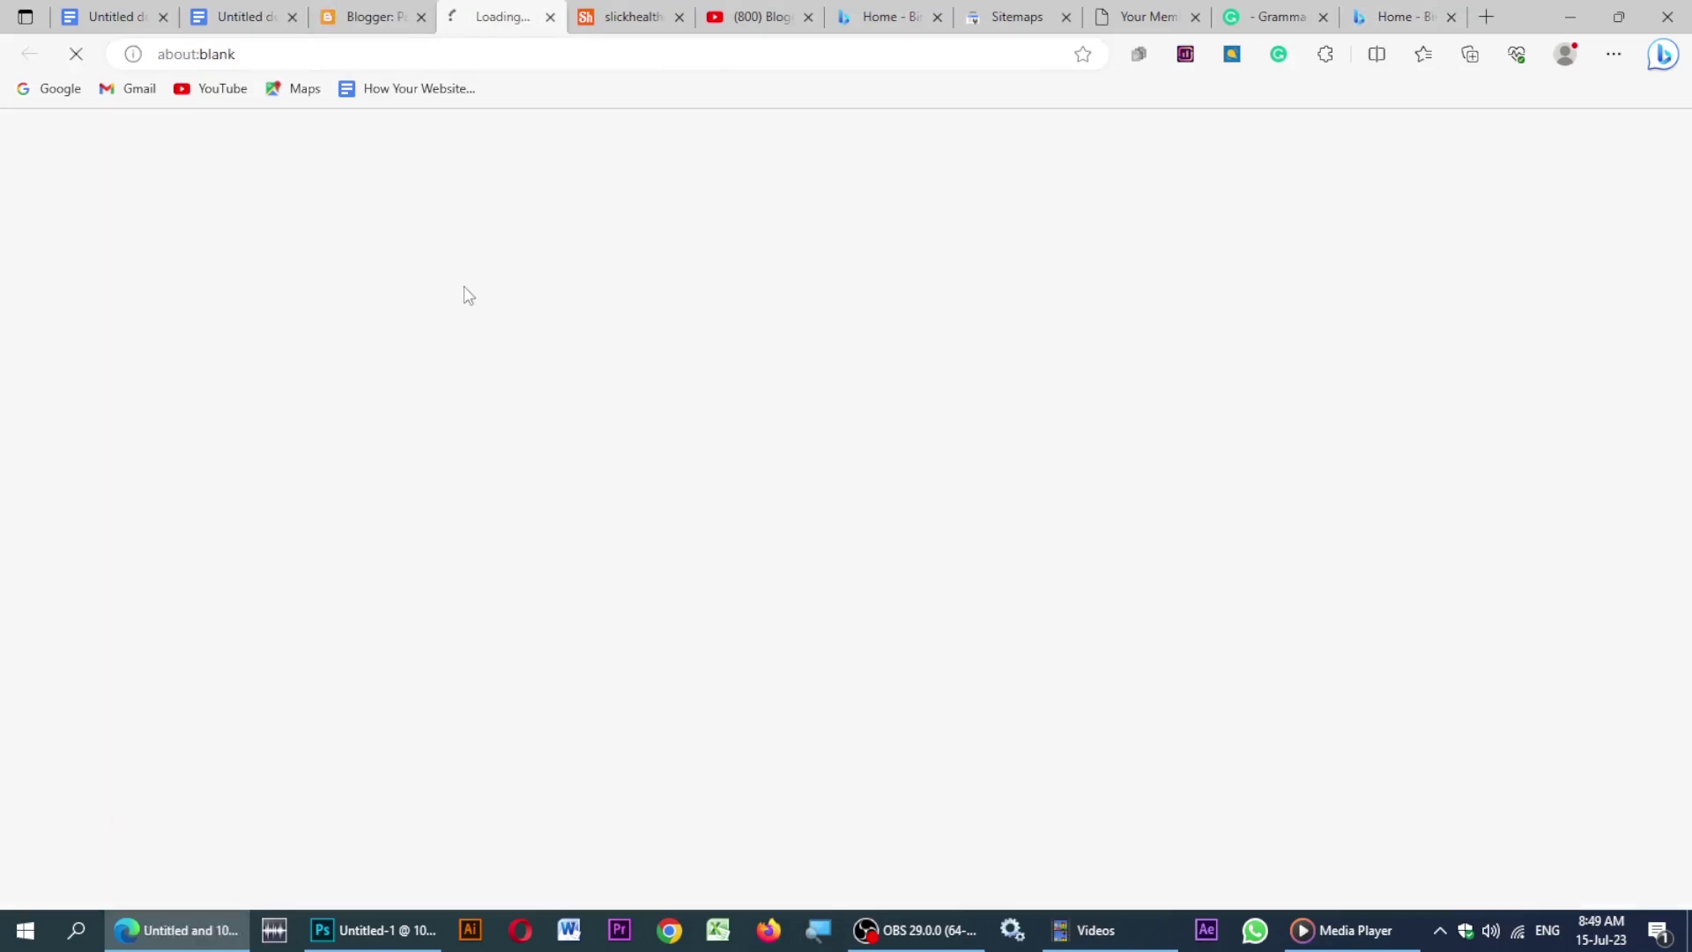
{"action": "left_click", "coordinate": [419, 55]}
{"action": "left_click", "coordinate": [419, 55]}
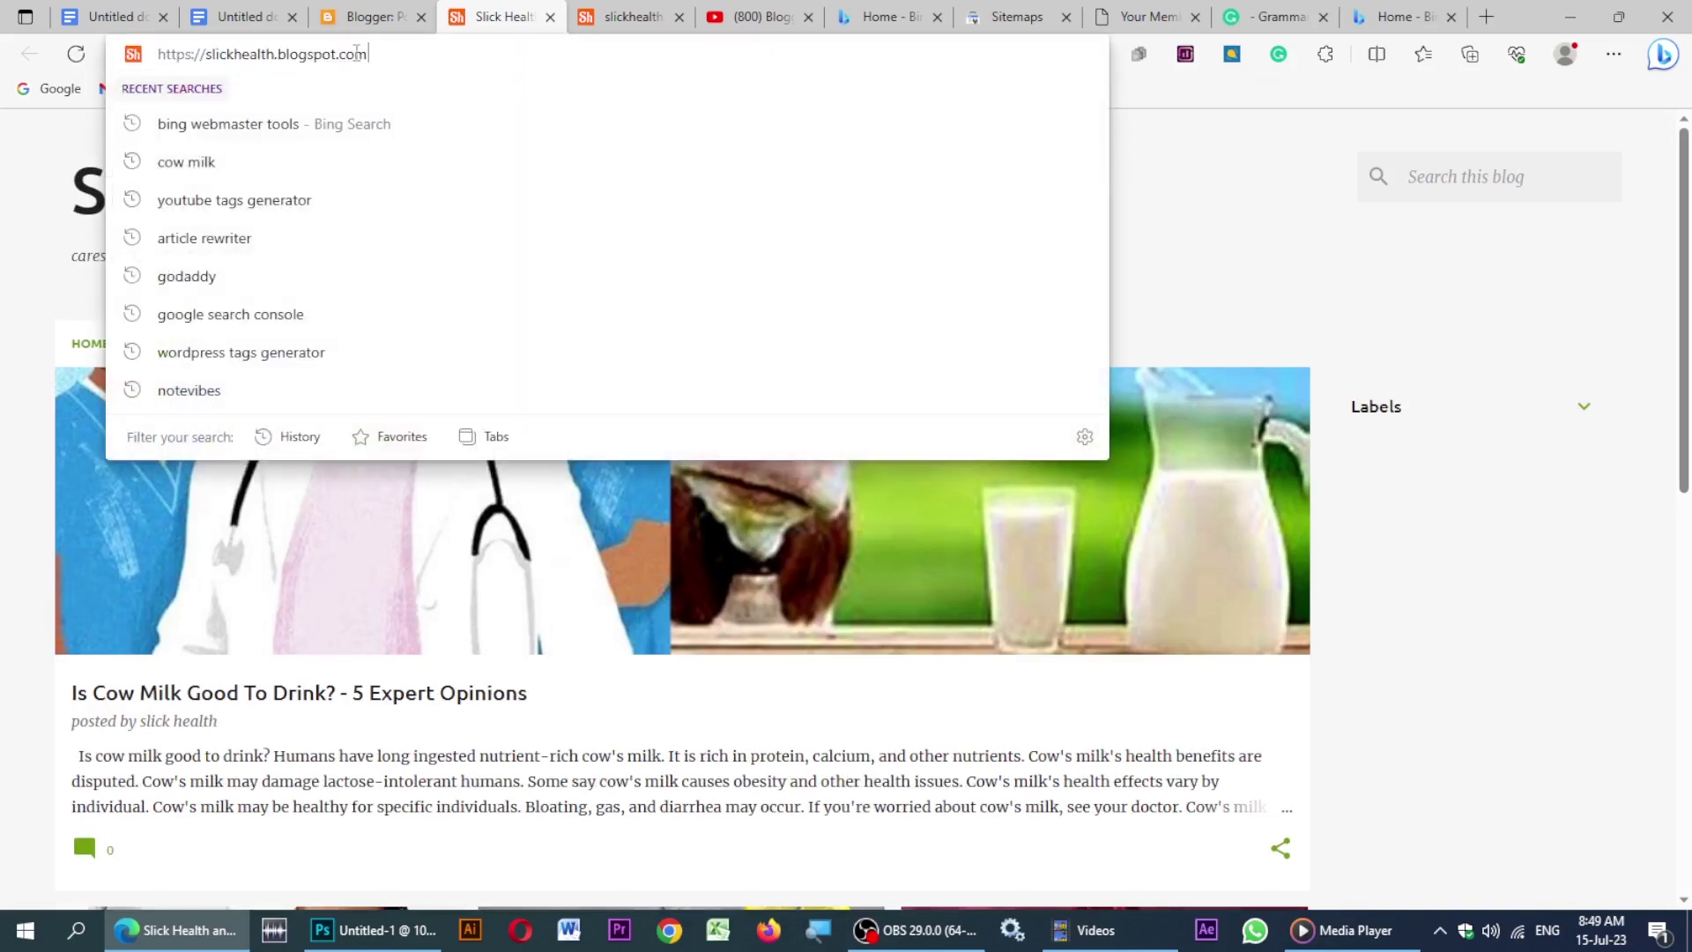
{"action": "left_click_drag", "start_coordinate": [357, 53], "coordinate": [116, 61]}
{"action": "key", "text": "ctrl+c"}
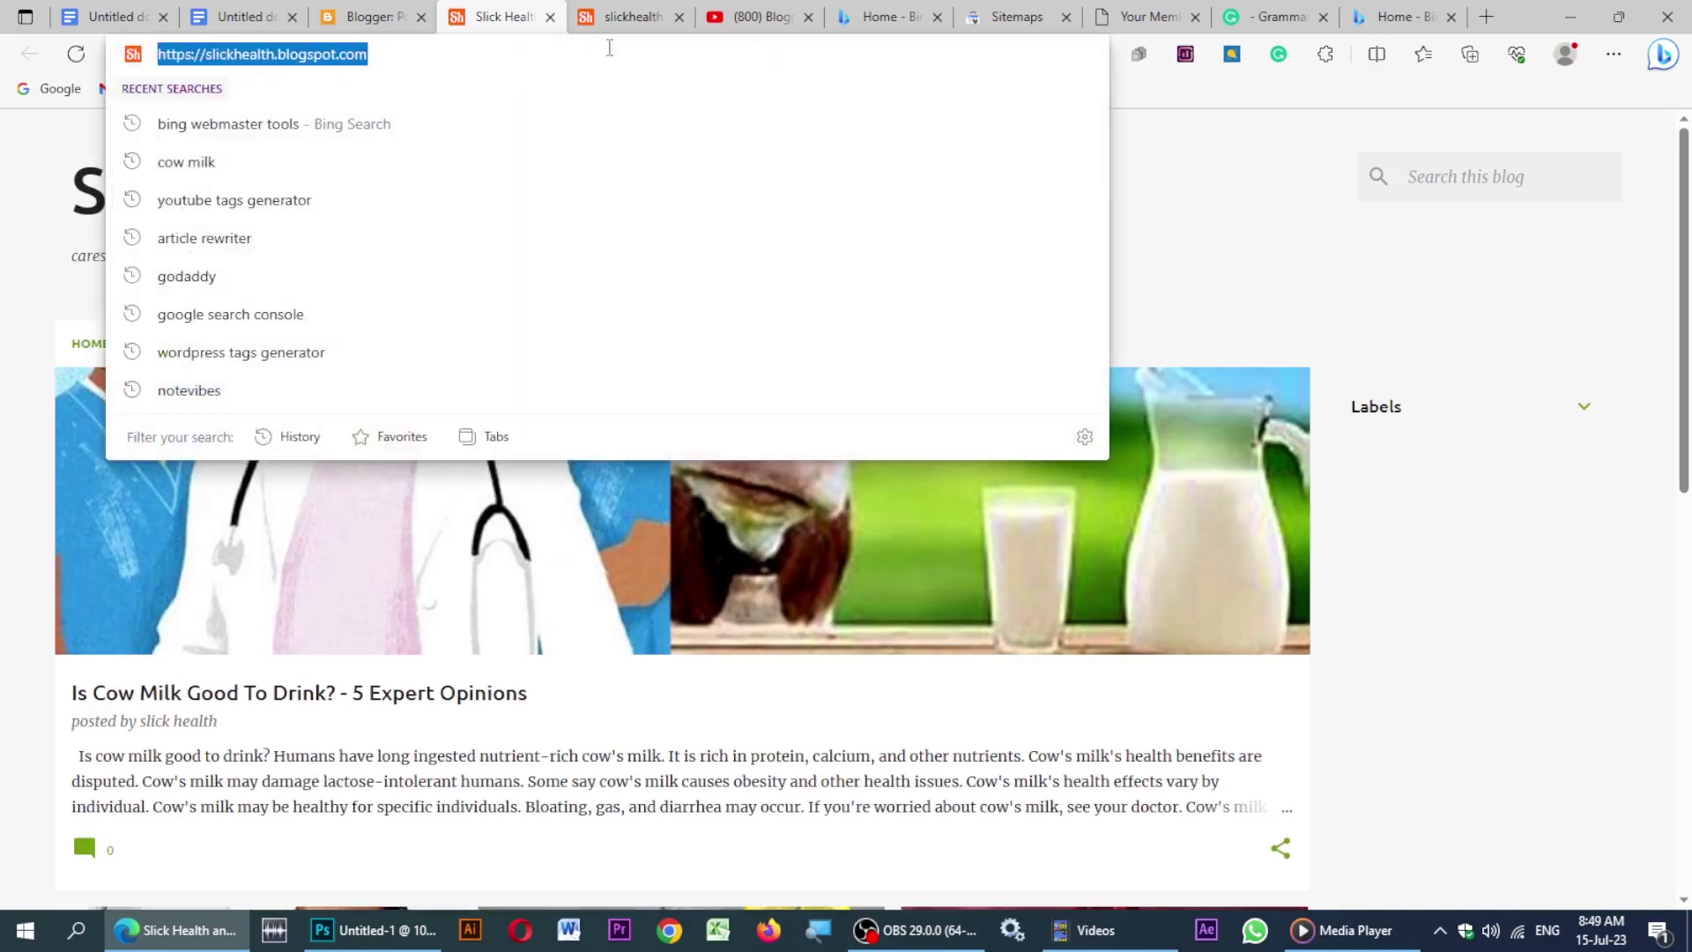
{"action": "key", "text": "ctrl+9"}
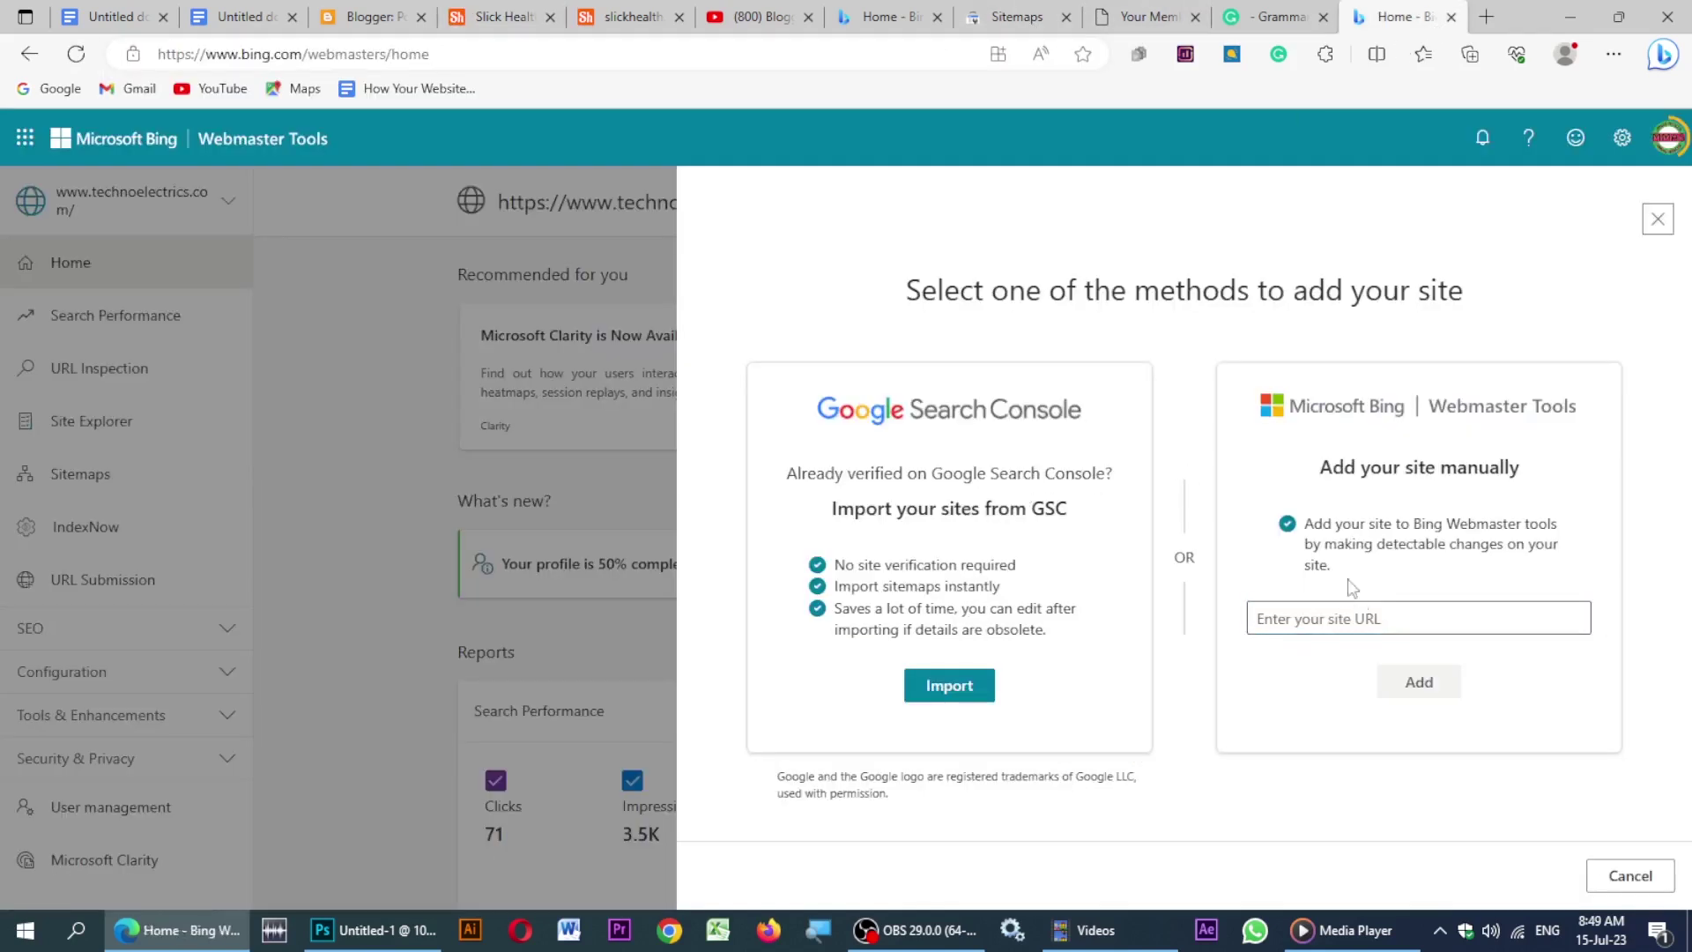
{"action": "left_click", "coordinate": [1365, 616]}
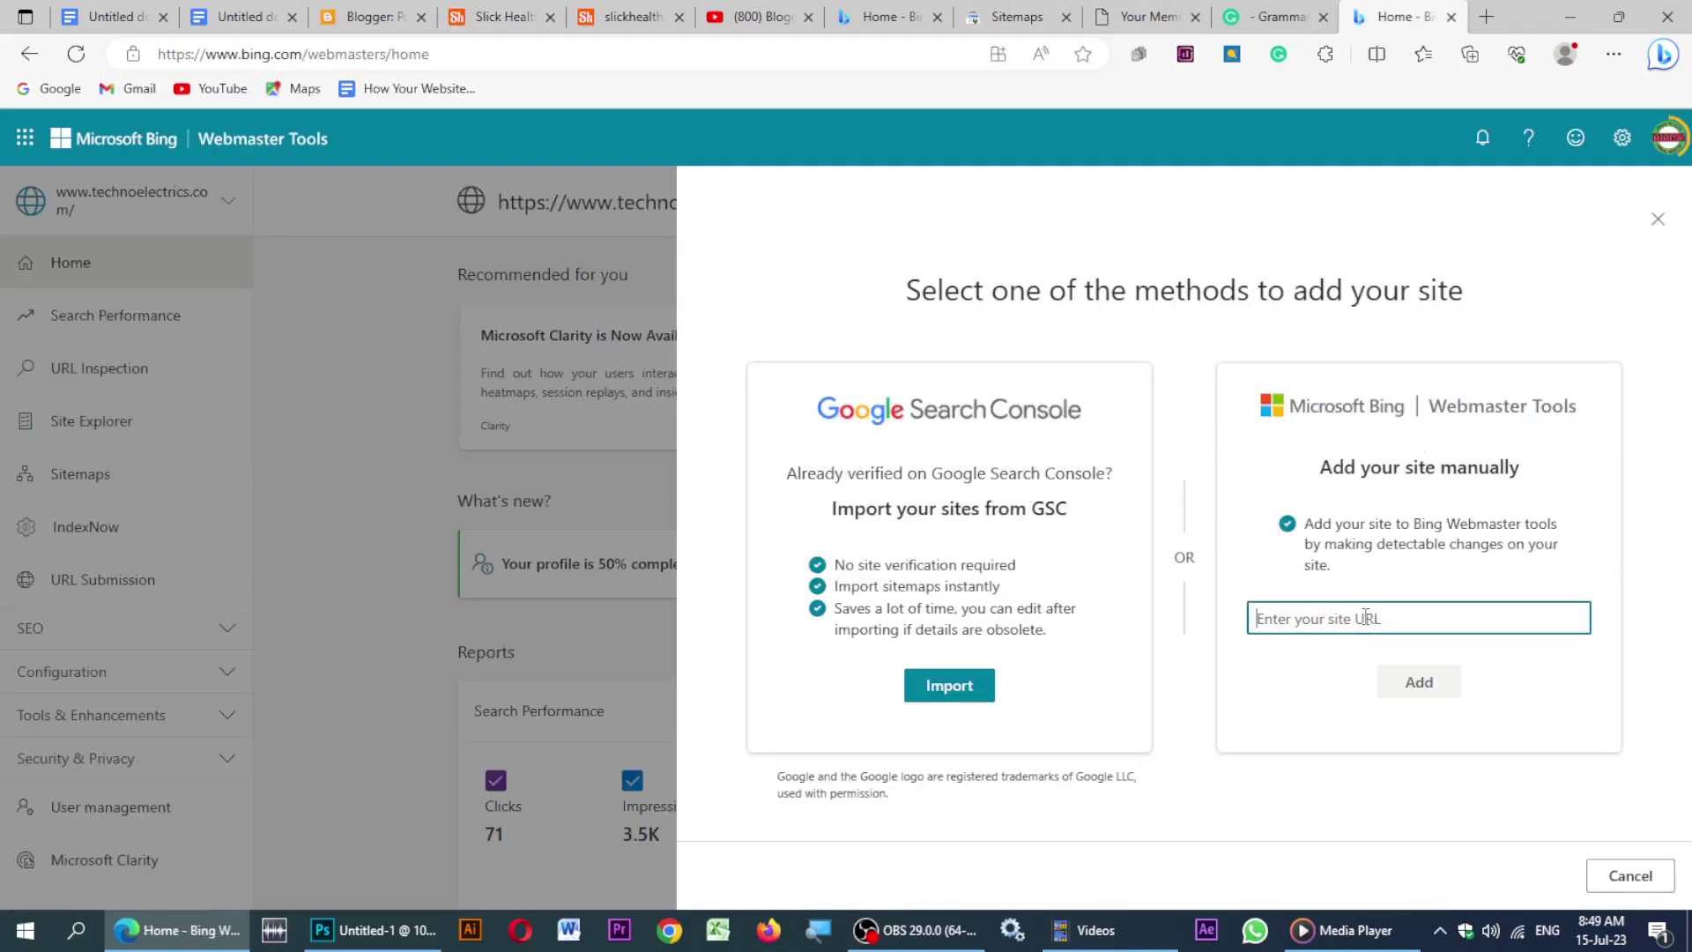
{"action": "key", "text": "ctrl+v"}
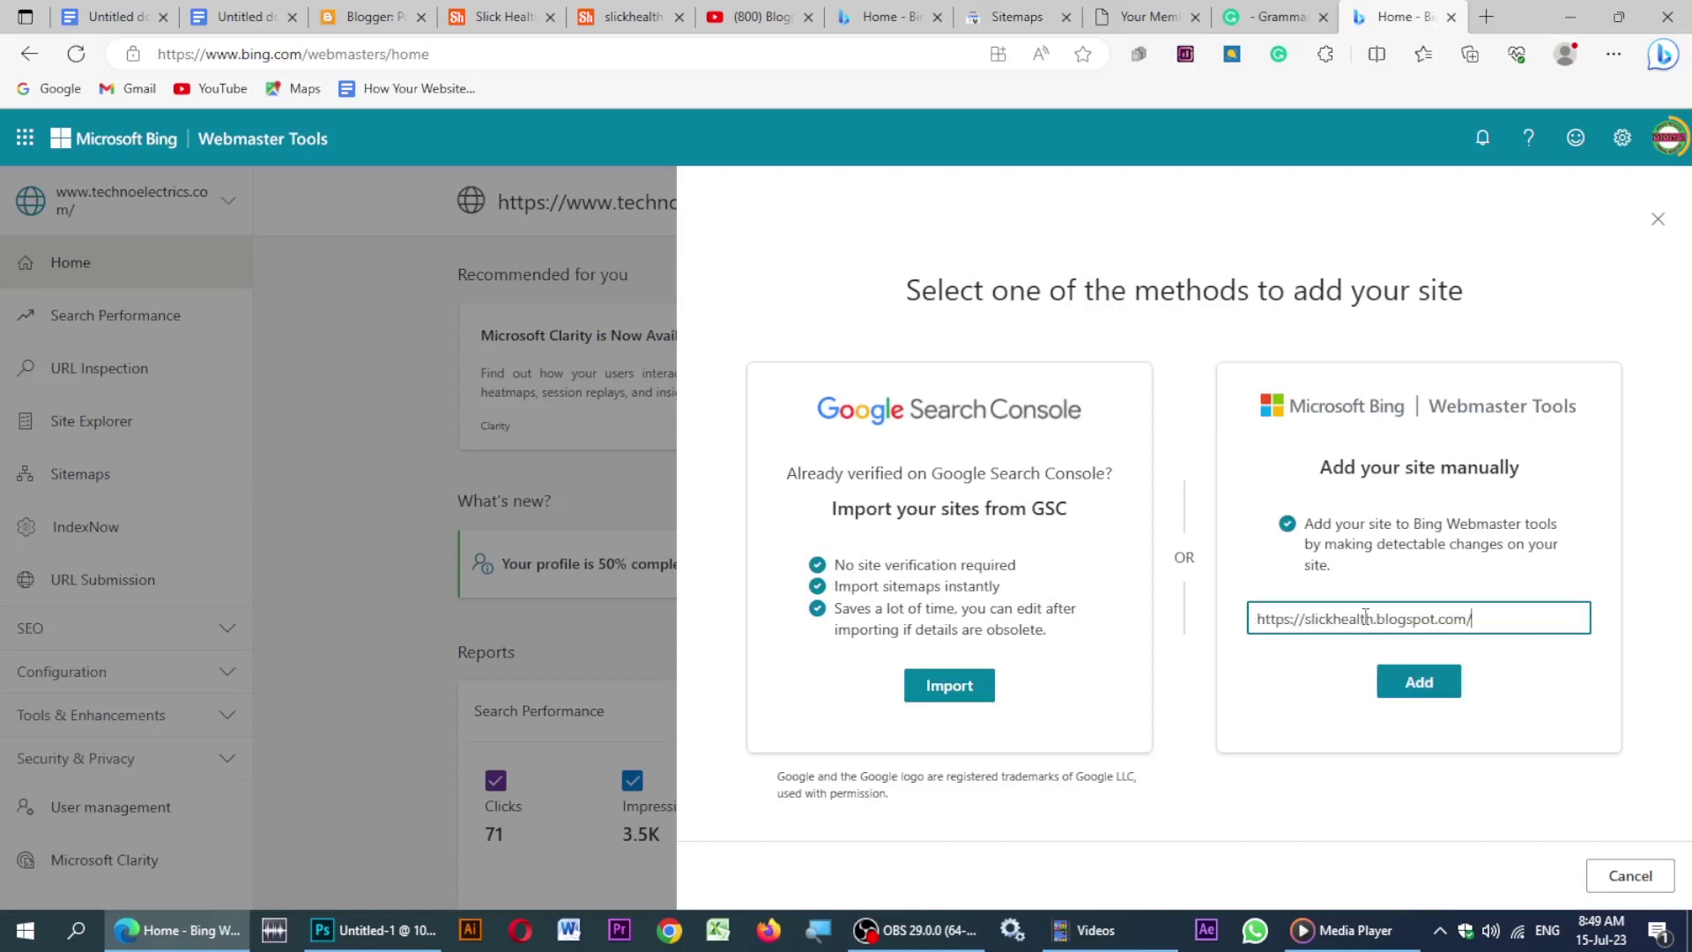
{"action": "left_click", "coordinate": [1449, 695]}
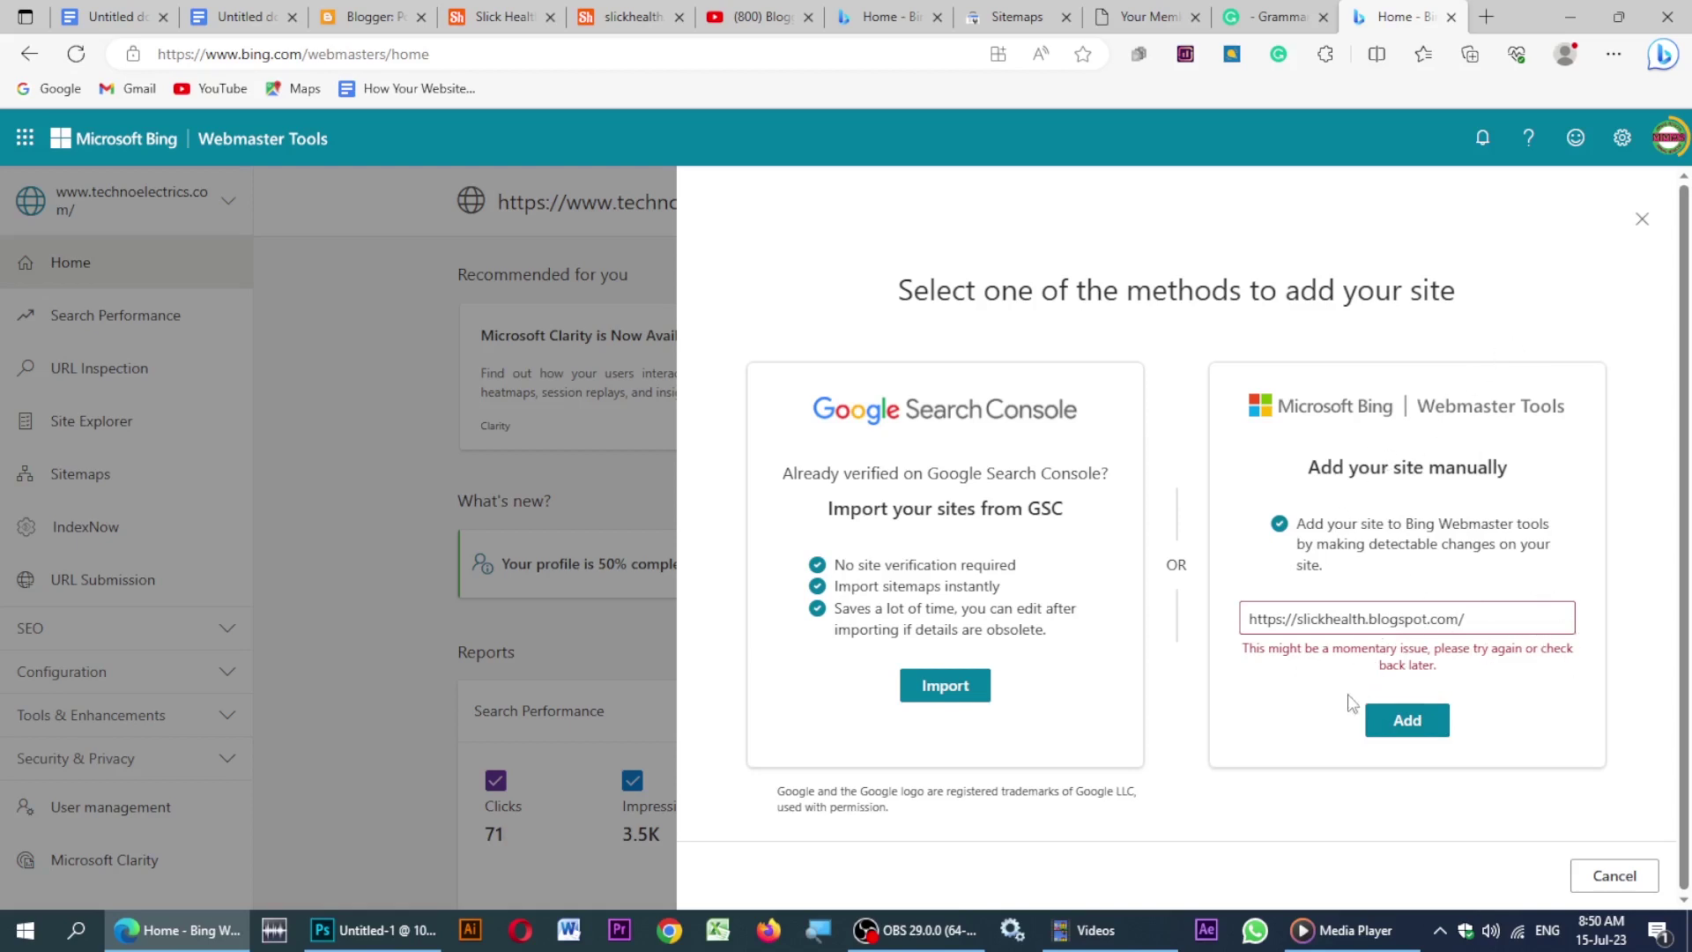
{"action": "left_click", "coordinate": [1642, 221]}
Open verification for the unverified slickhealth.blogspot.com site and copy its HTML meta tag.
{"action": "left_click", "coordinate": [179, 214]}
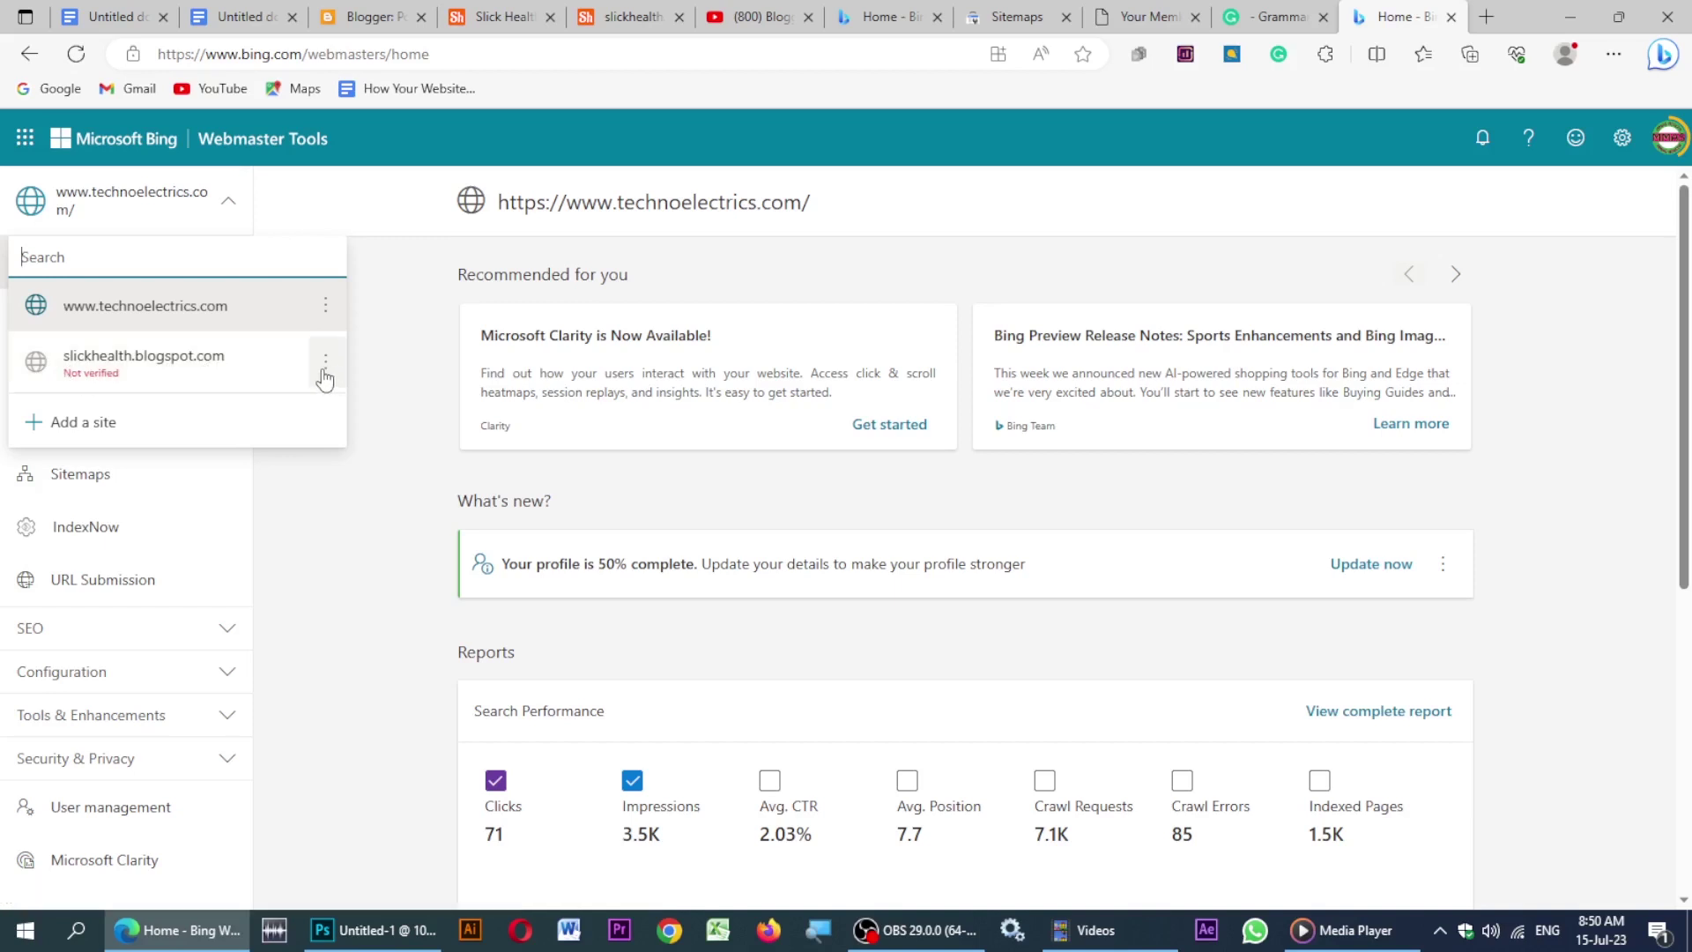
{"action": "left_click", "coordinate": [325, 372]}
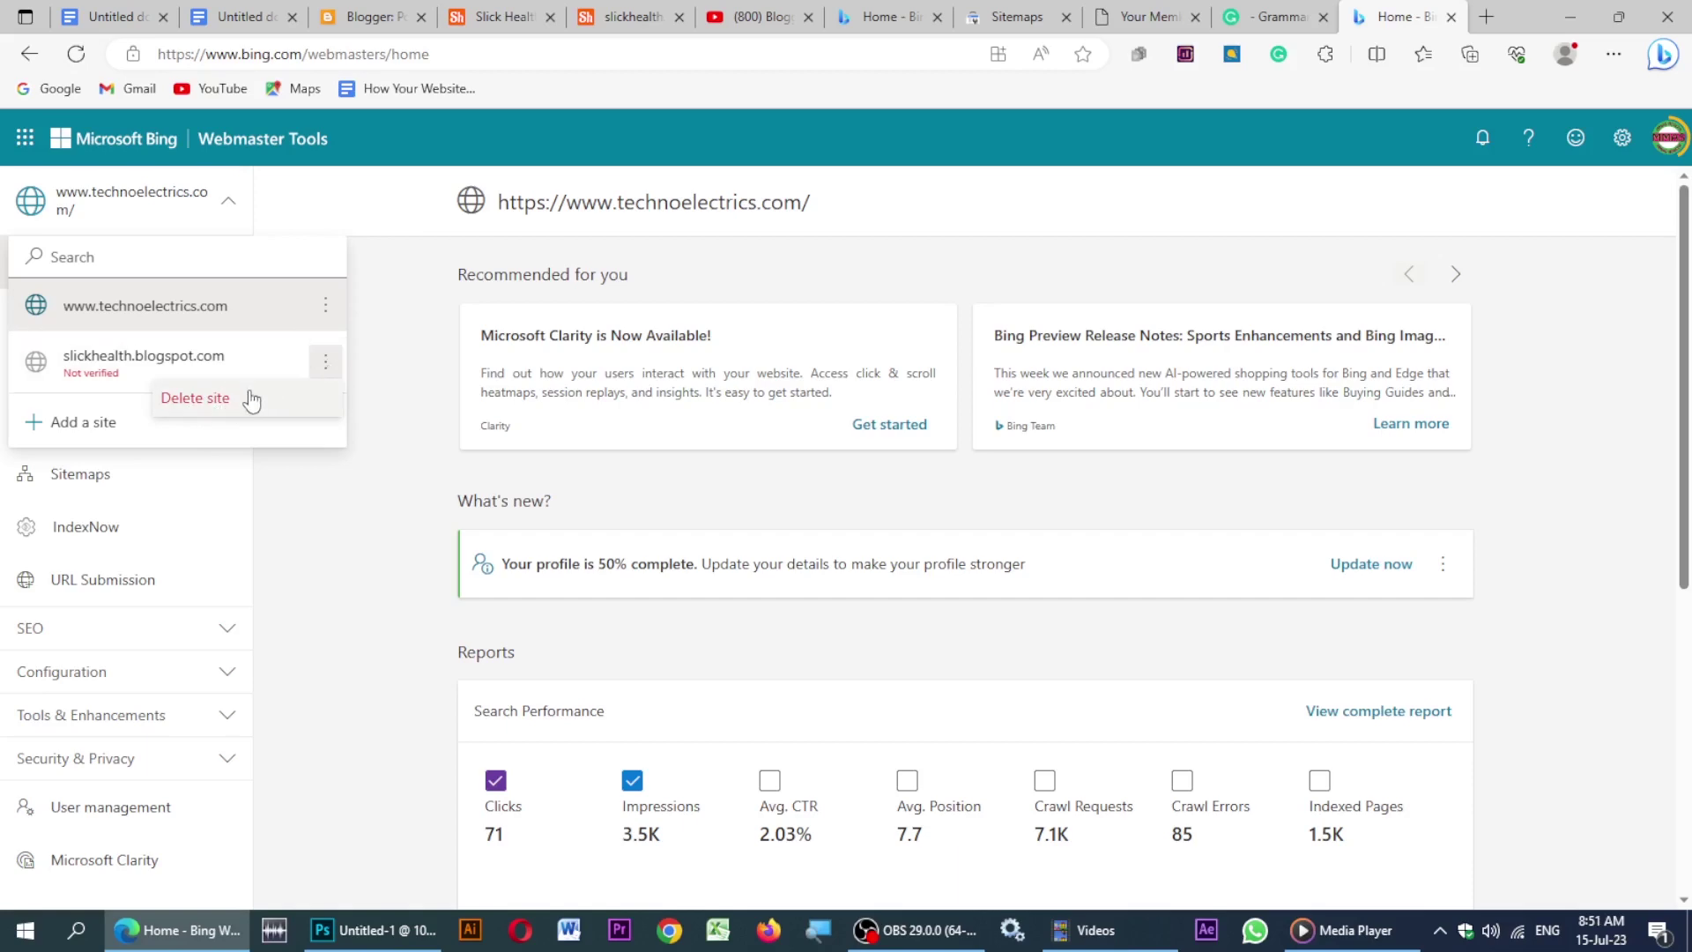
{"action": "left_click", "coordinate": [88, 372]}
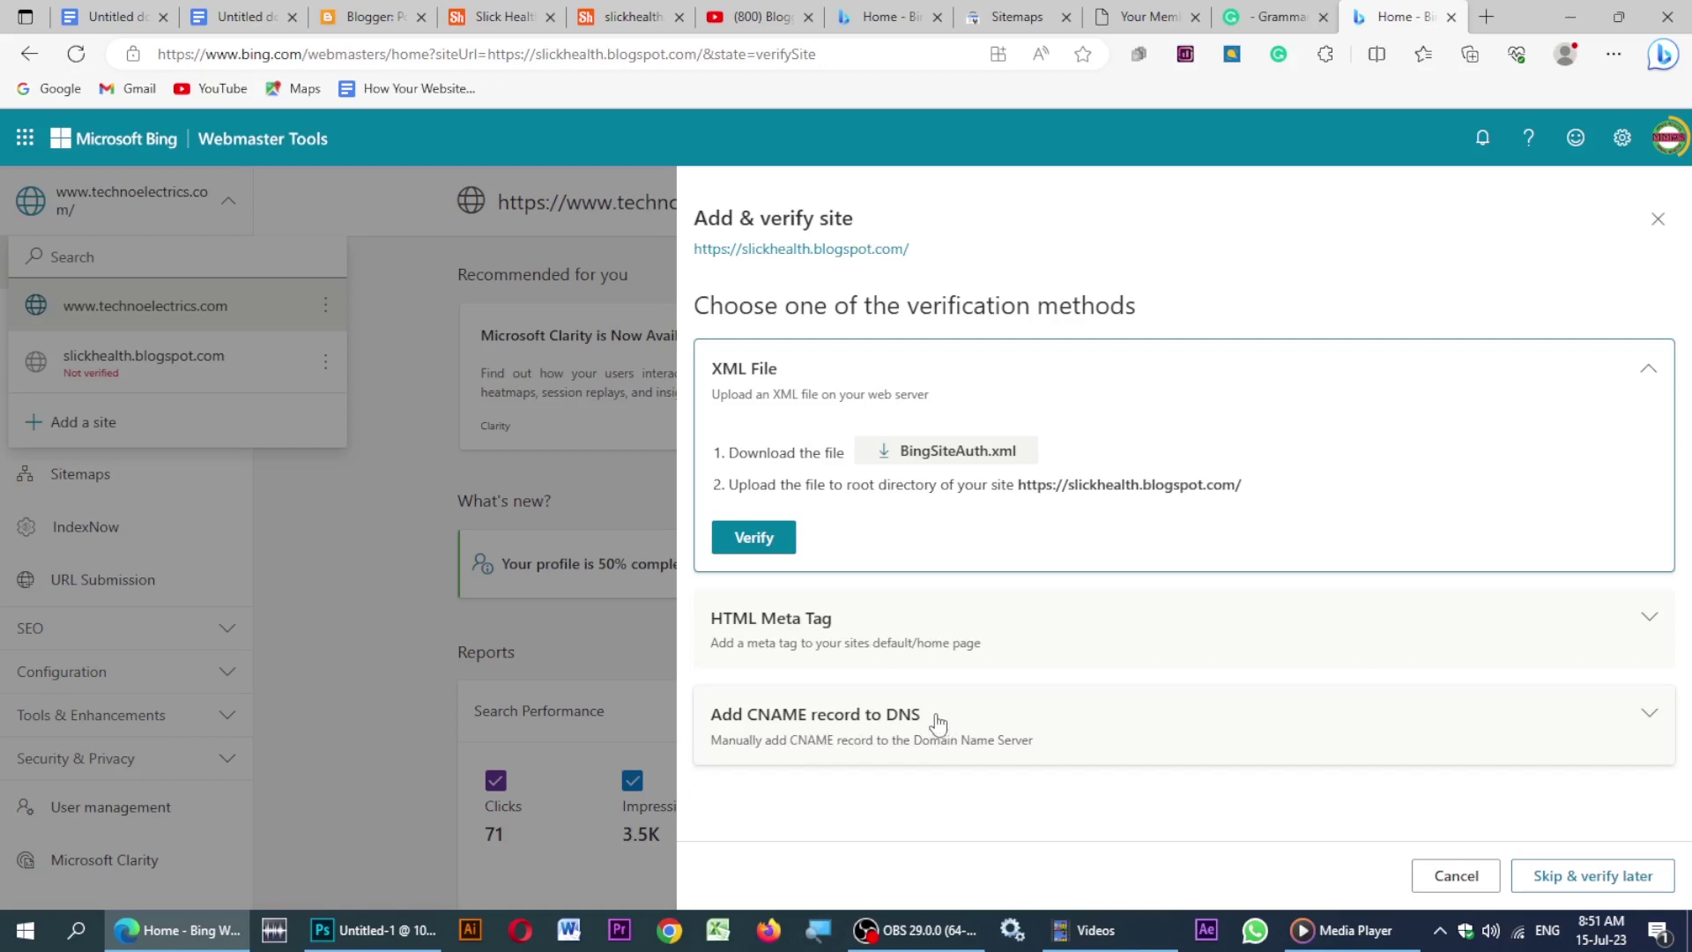
{"action": "left_click", "coordinate": [859, 636]}
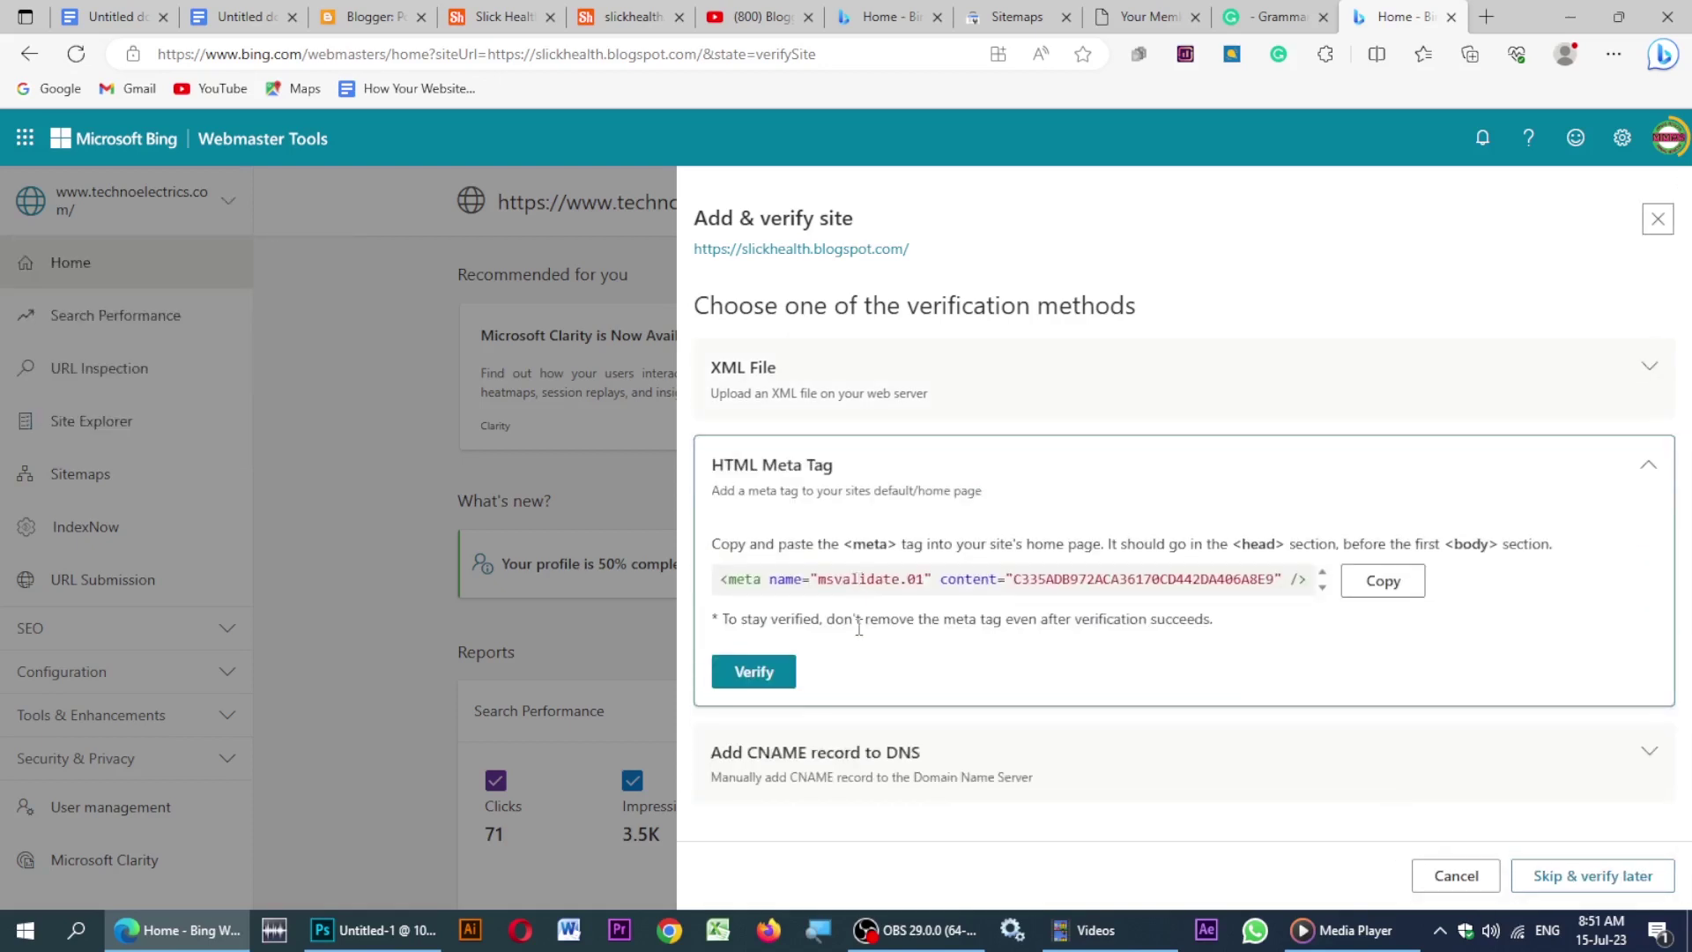
{"action": "left_click", "coordinate": [1382, 580]}
Switch to Blogger and open the Slick Health blog's theme for HTML editing.
{"action": "left_click", "coordinate": [361, 17]}
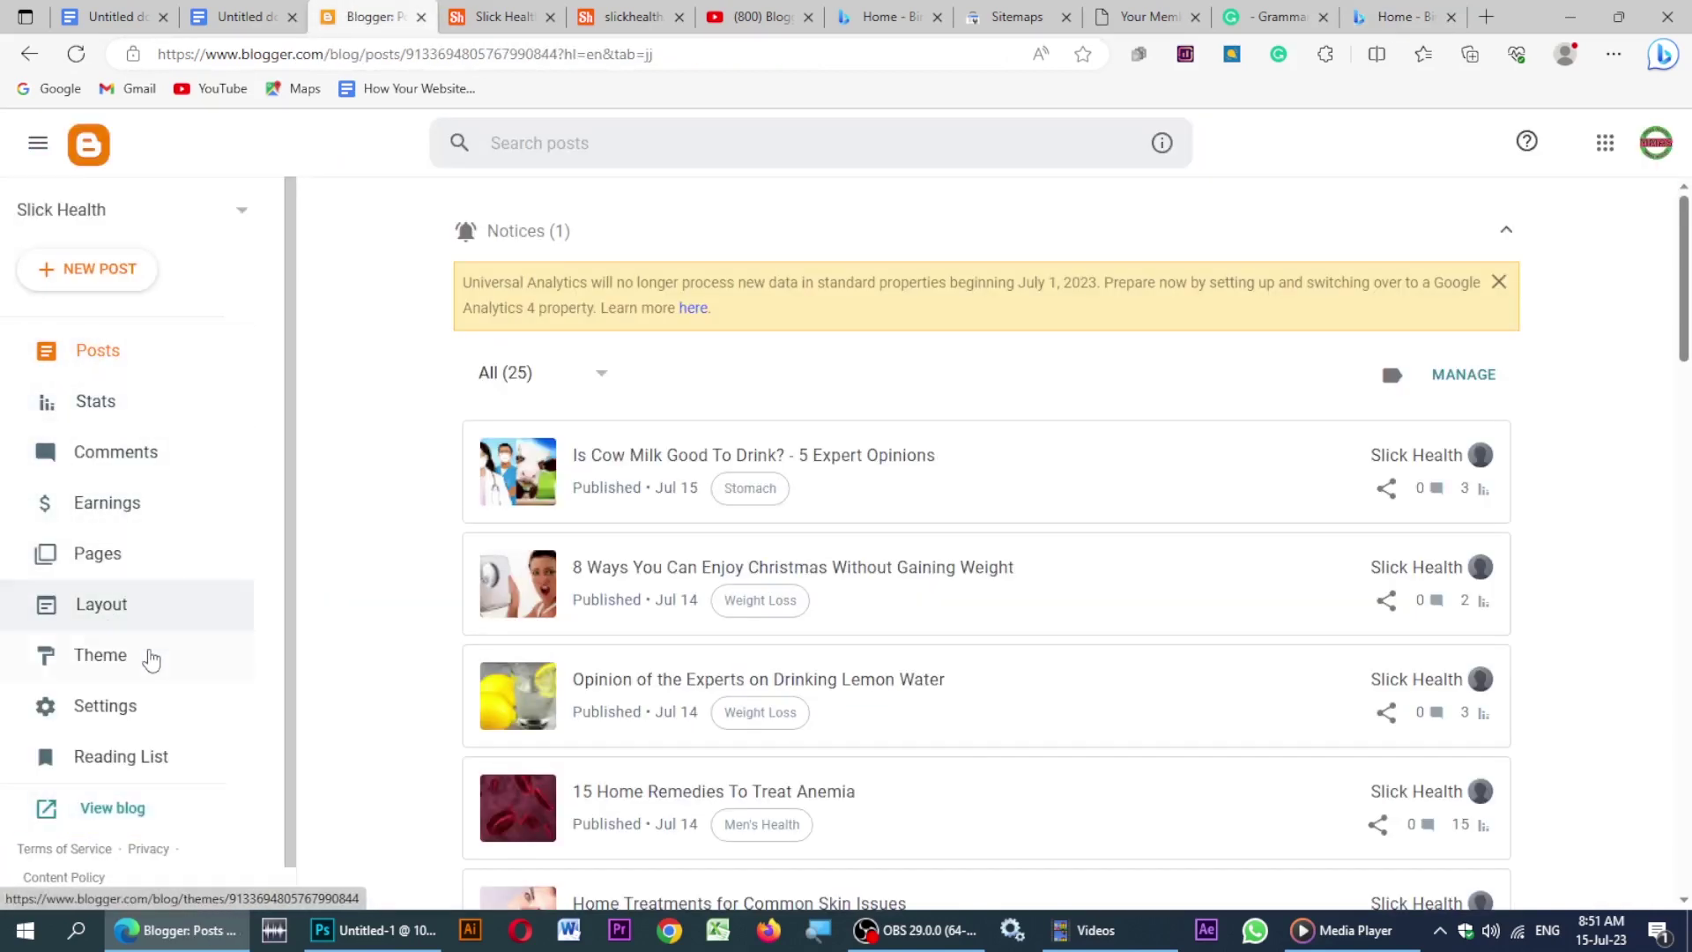
{"action": "left_click", "coordinate": [128, 659]}
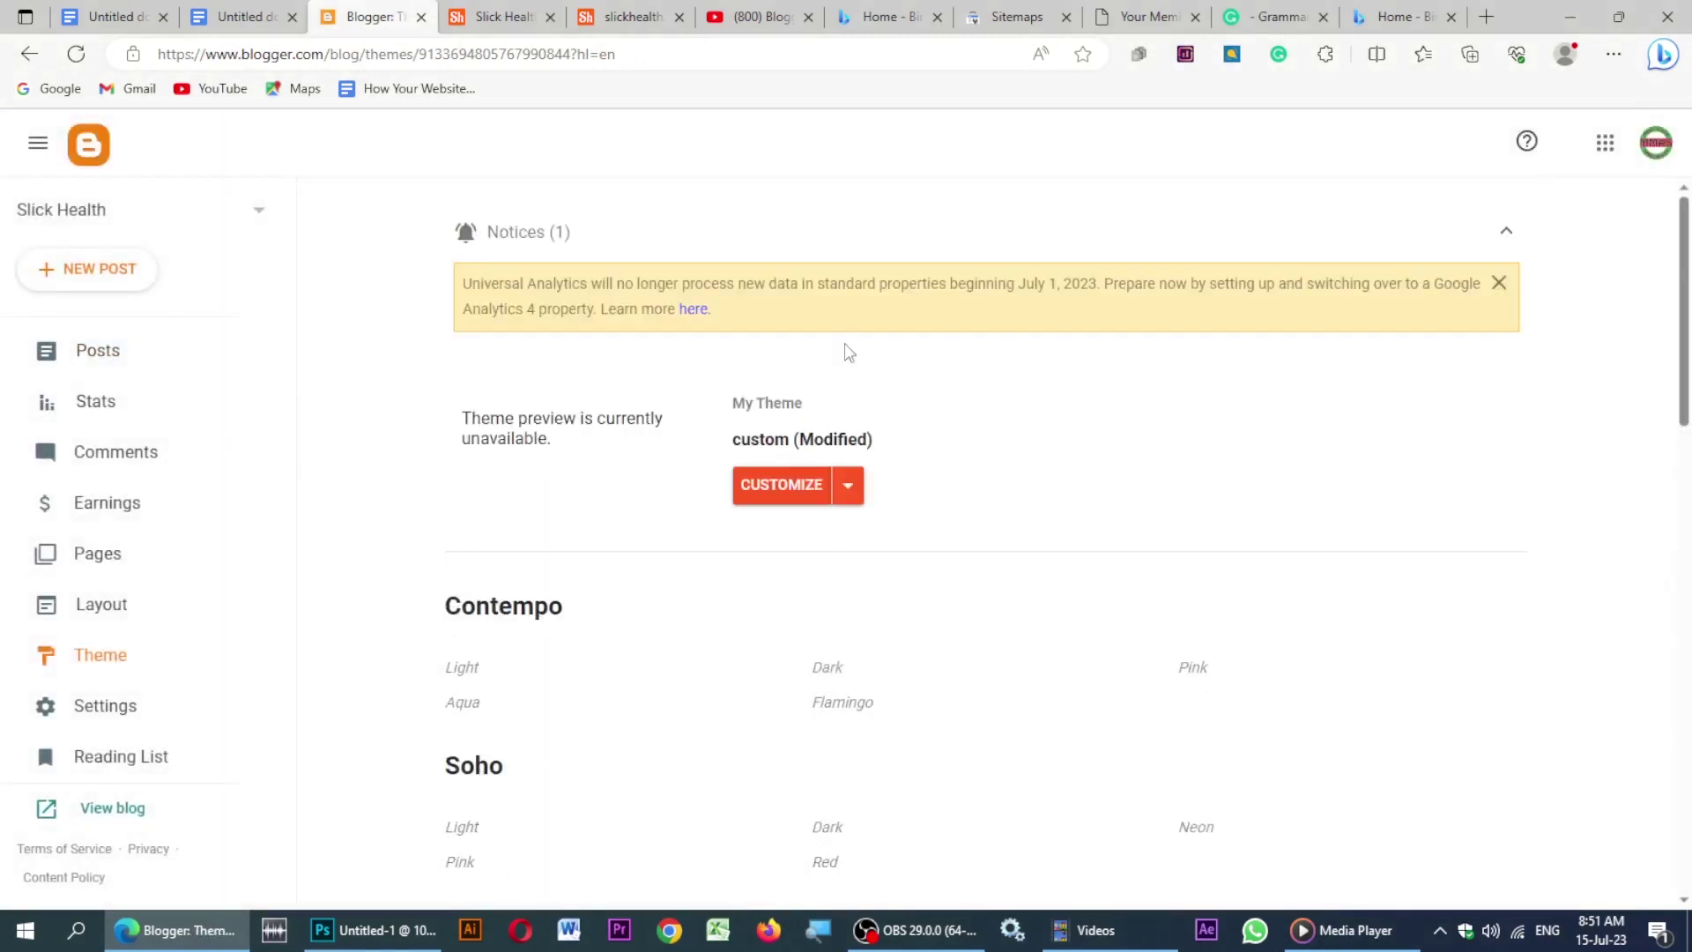
{"action": "left_click", "coordinate": [848, 489]}
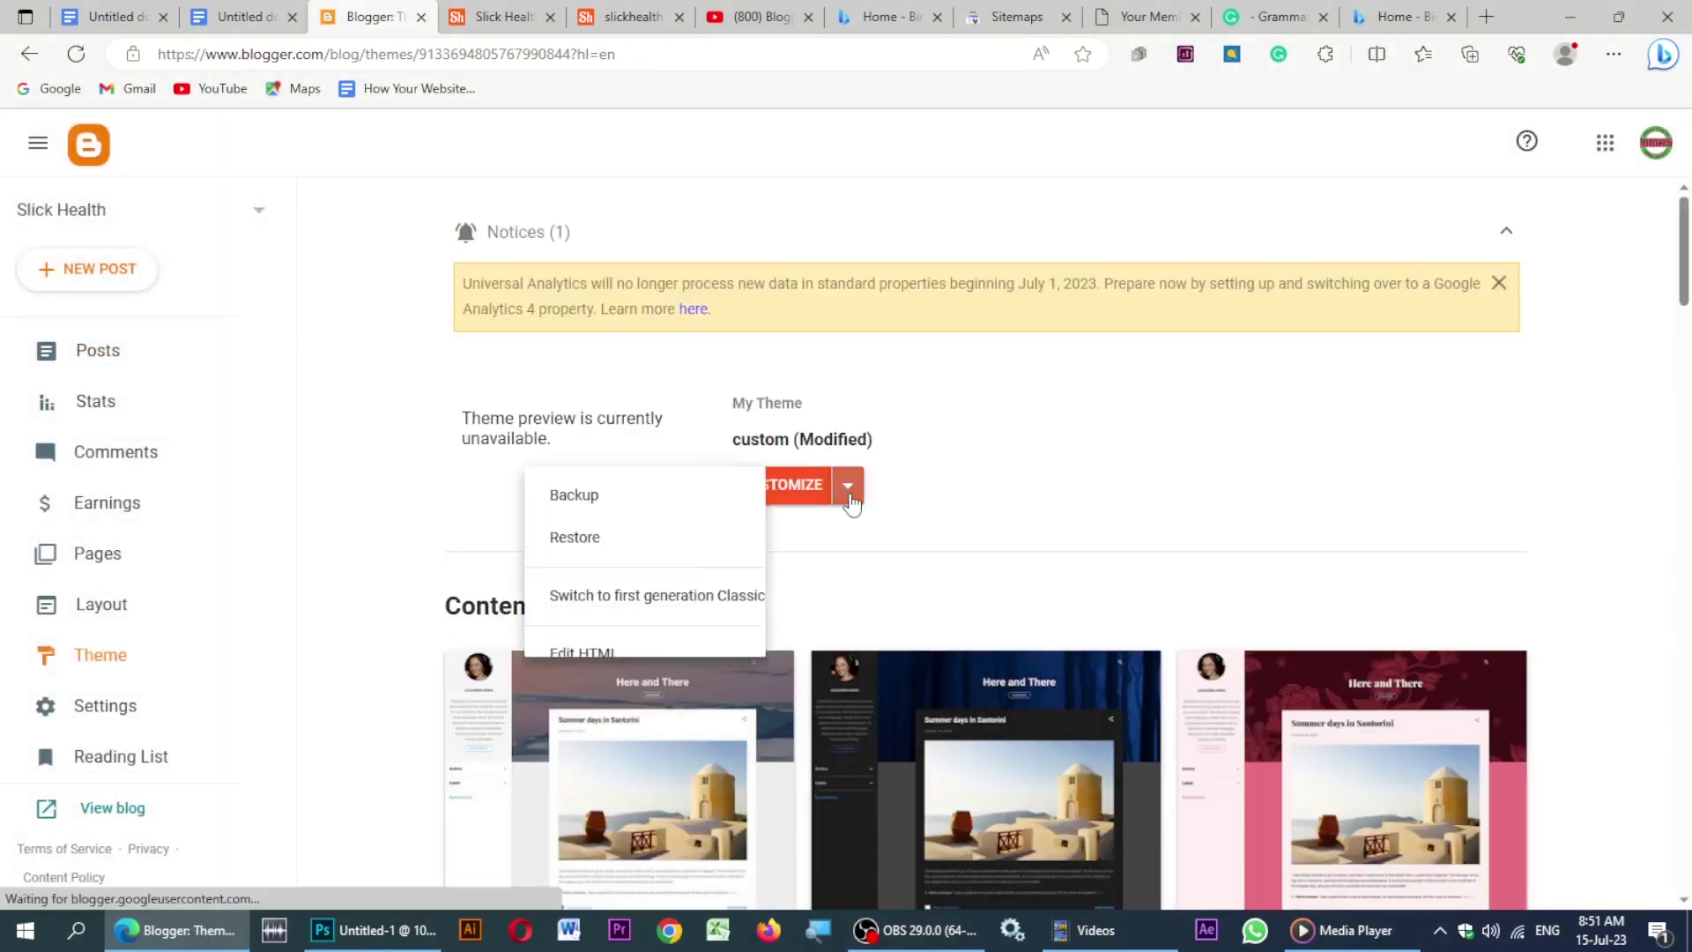
{"action": "left_click", "coordinate": [569, 658]}
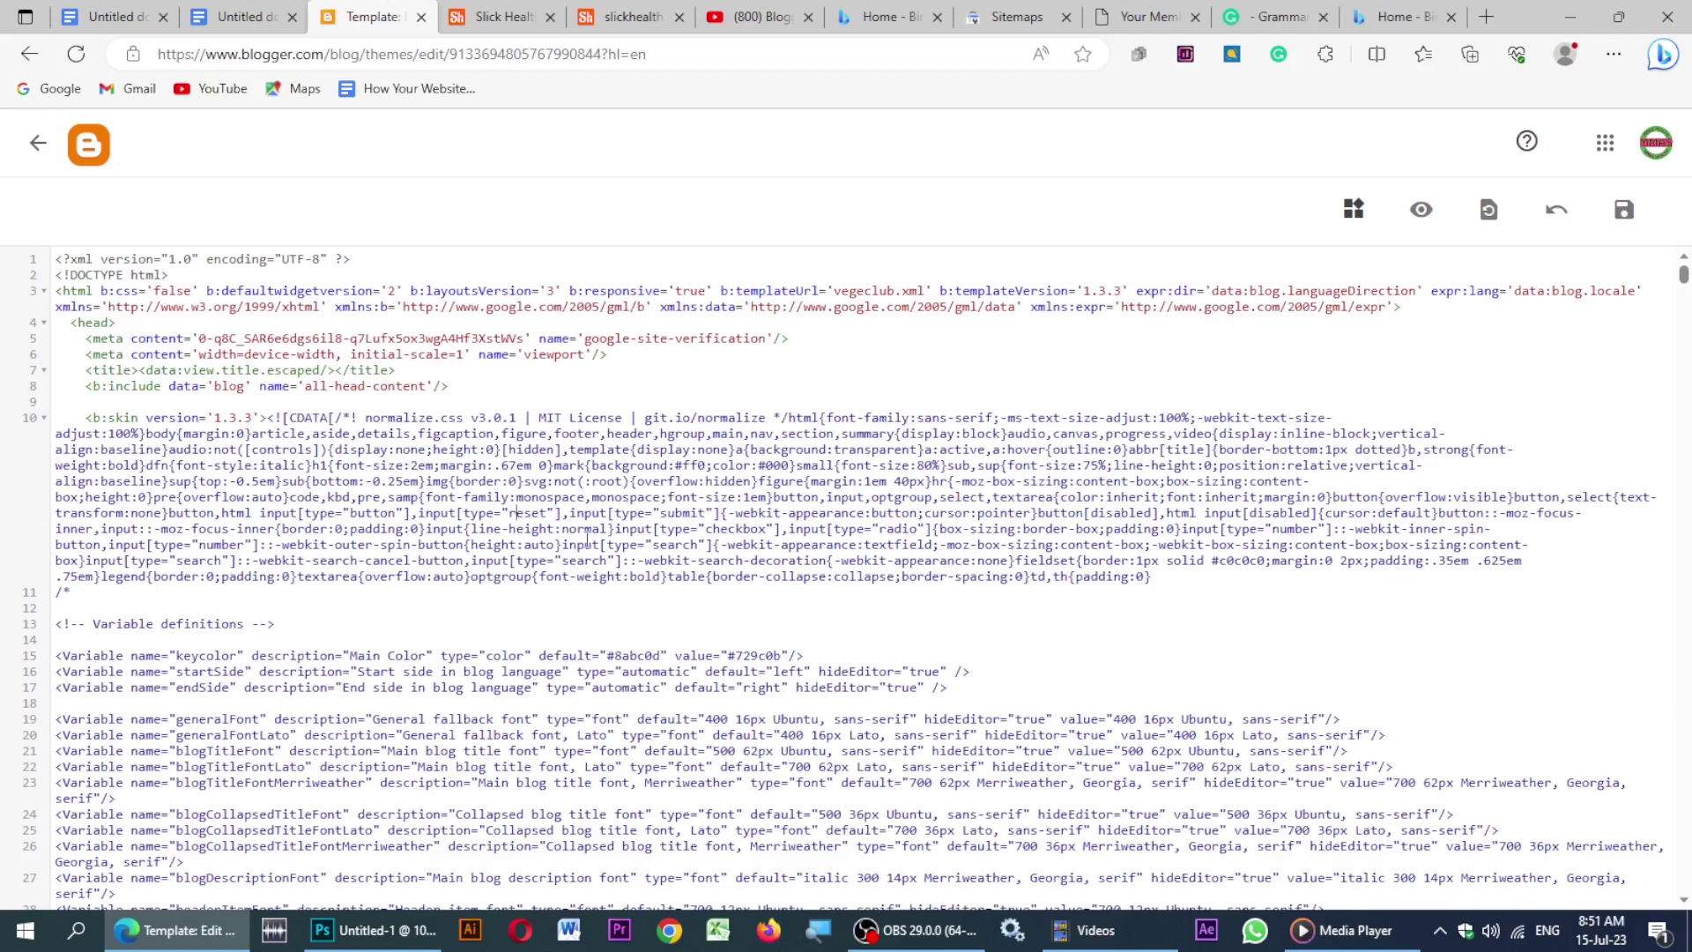
Find <head> in the theme code, paste the copied Bing verification meta tag on a new line below it, save the theme and reload the page.
{"action": "key", "text": "ctrl+f"}
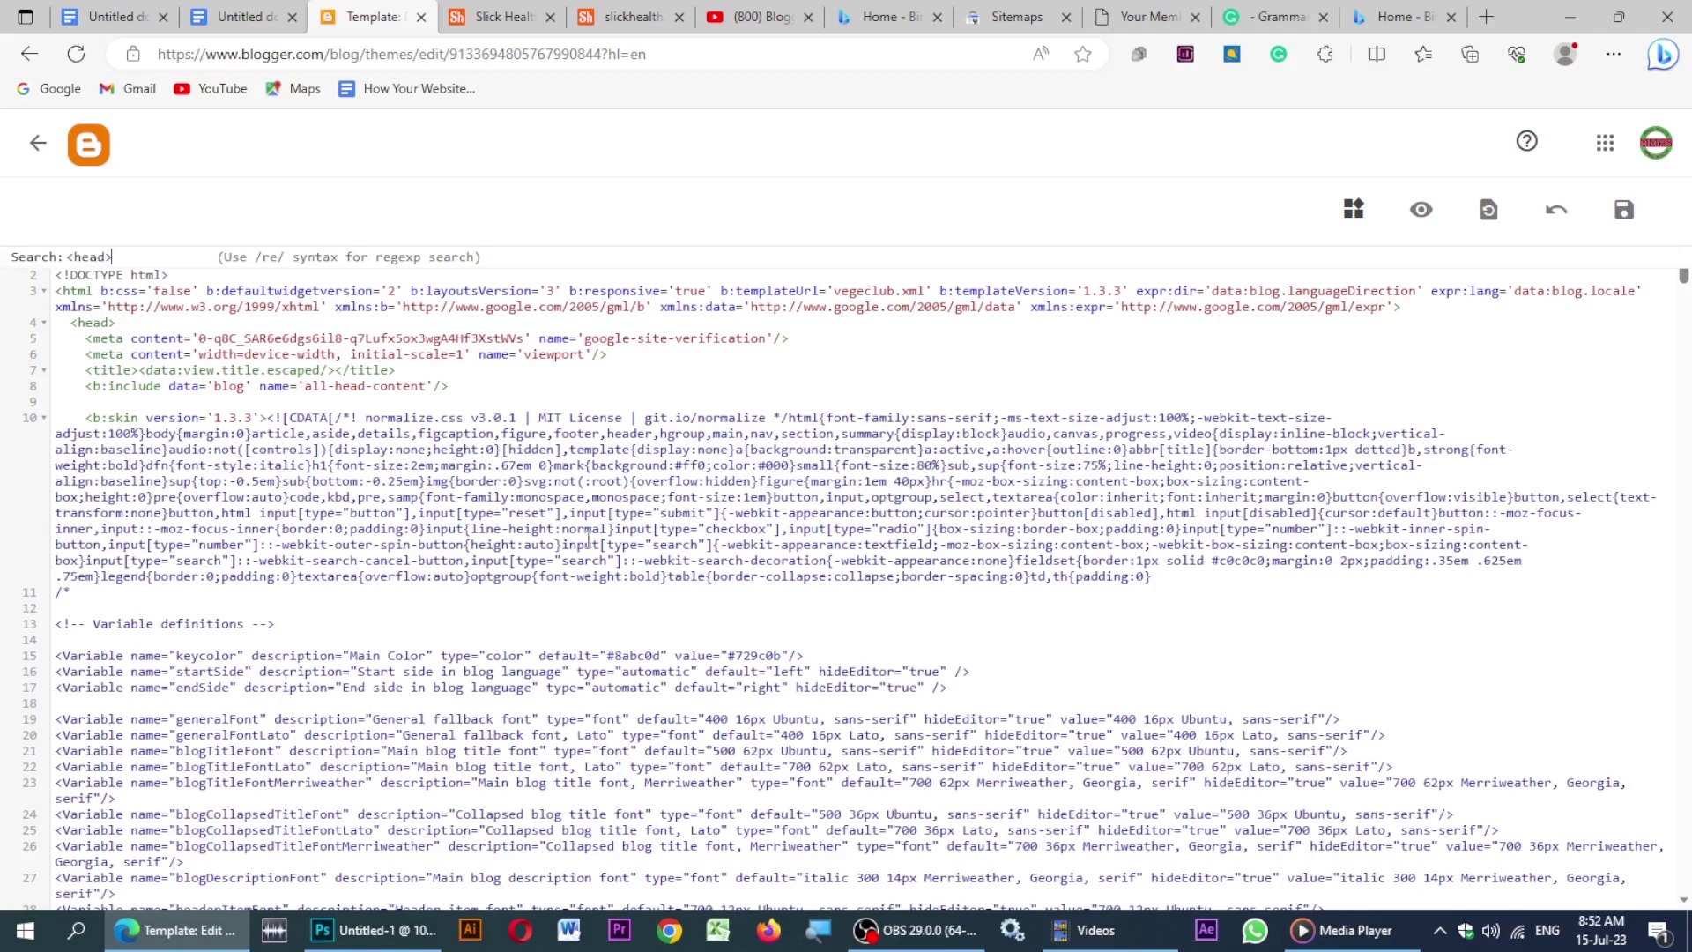
{"action": "key", "text": "Return"}
{"action": "left_click", "coordinate": [134, 323]}
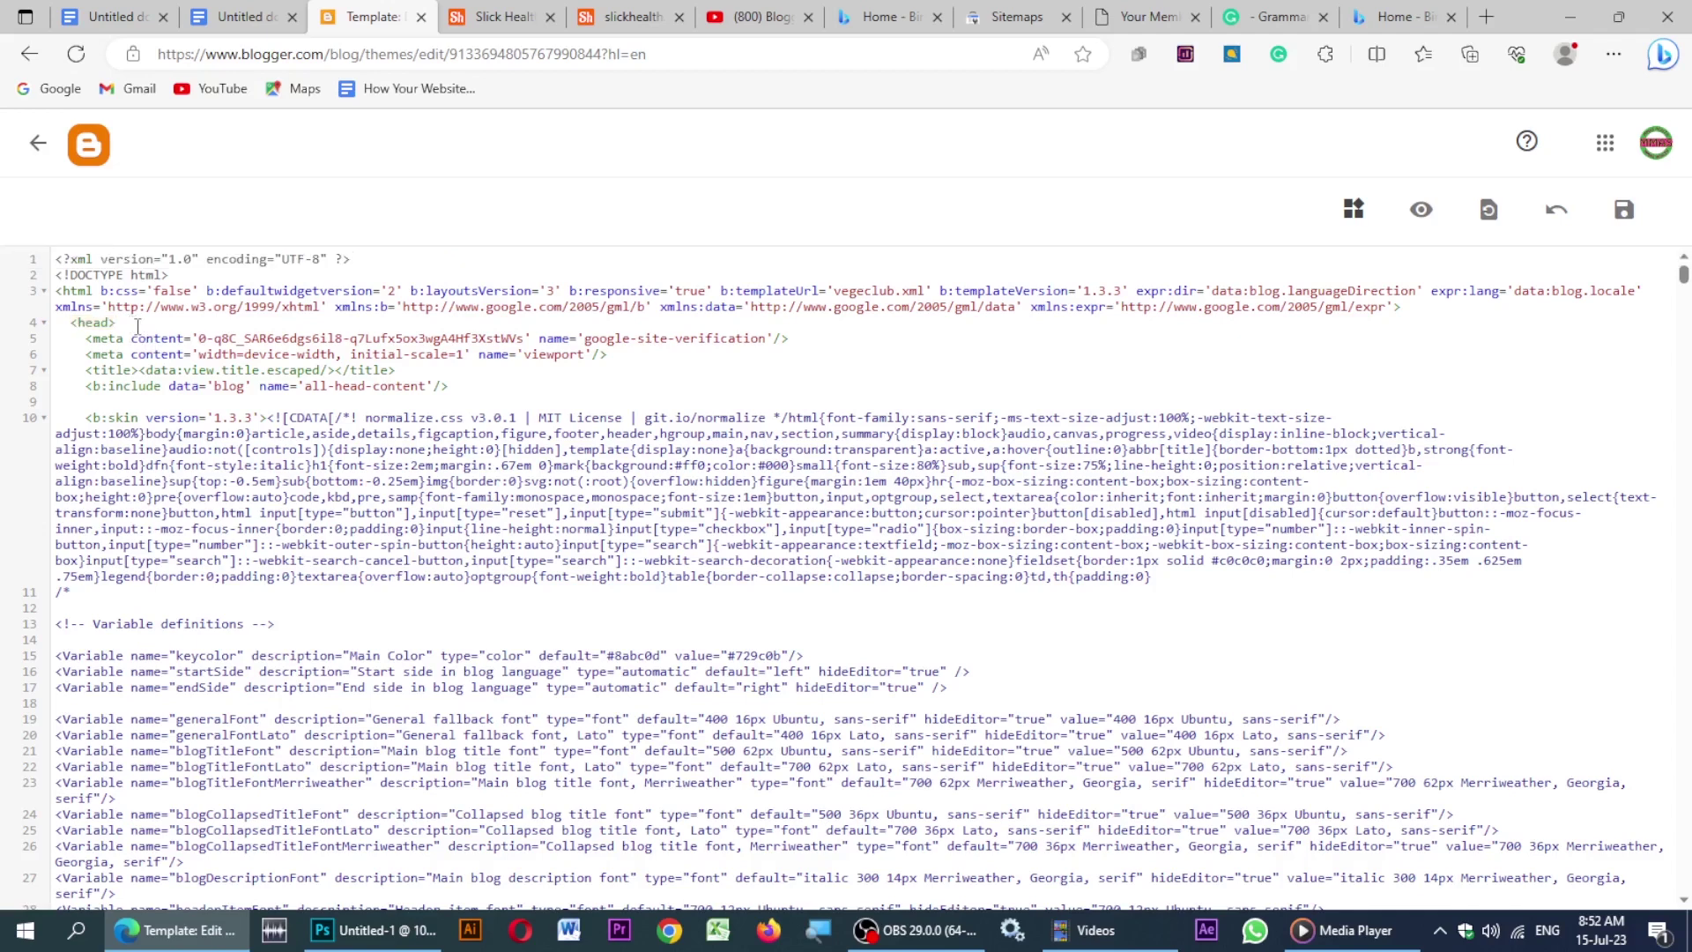
{"action": "key", "text": "Return"}
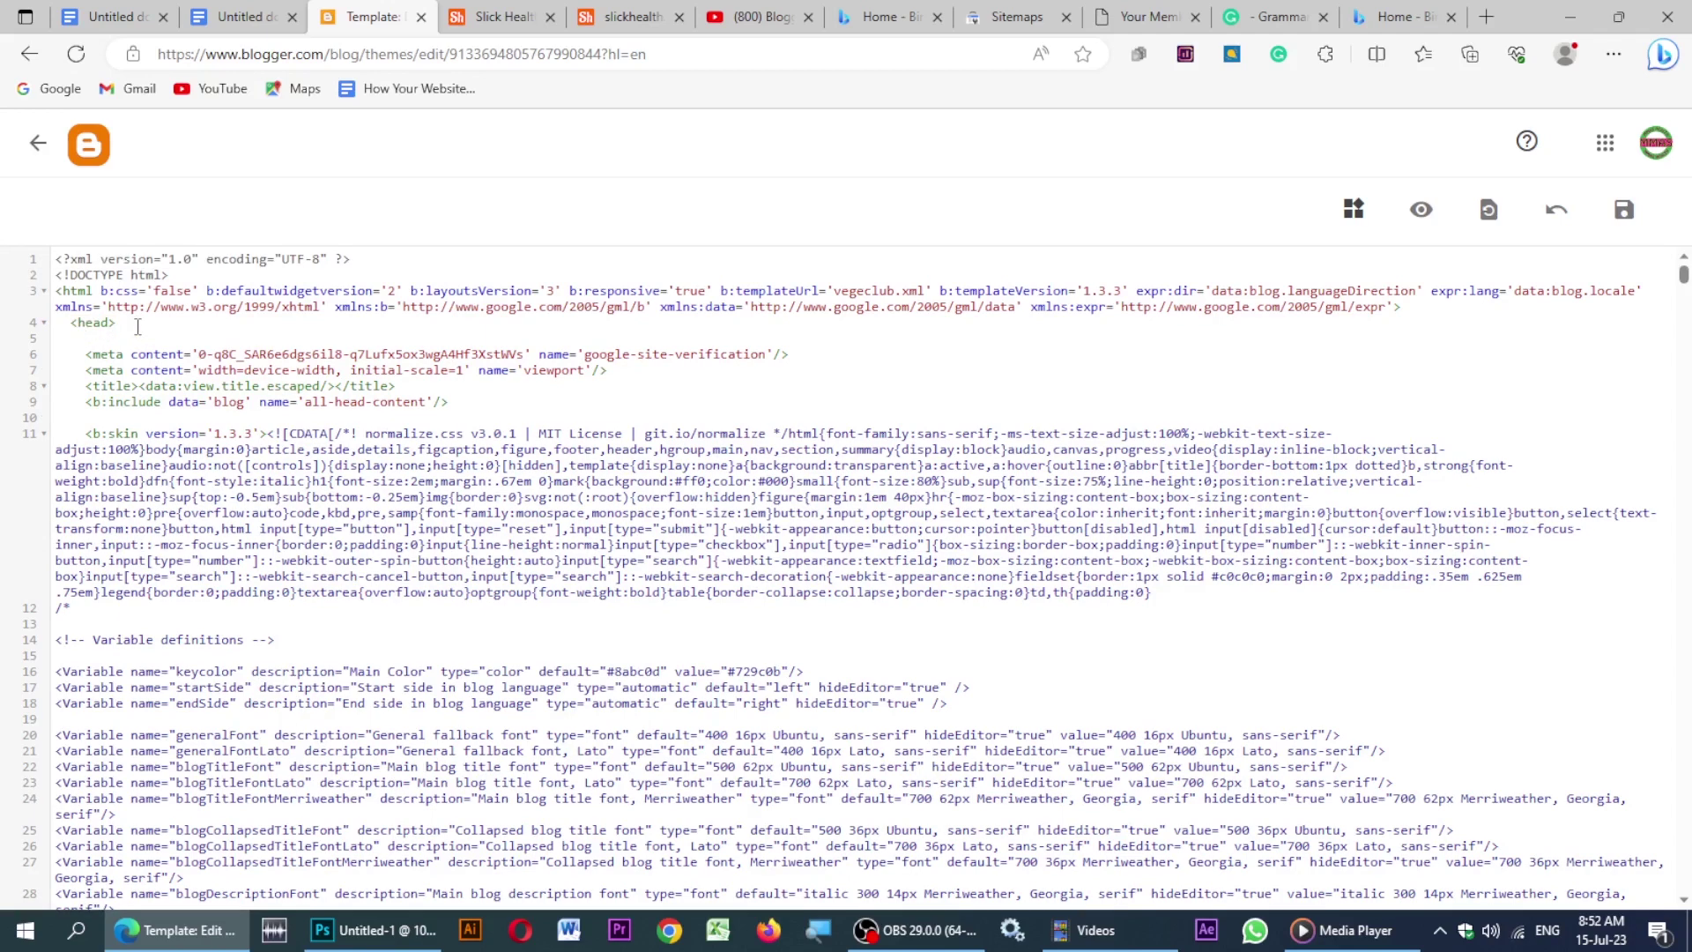
{"action": "key", "text": "ctrl+v"}
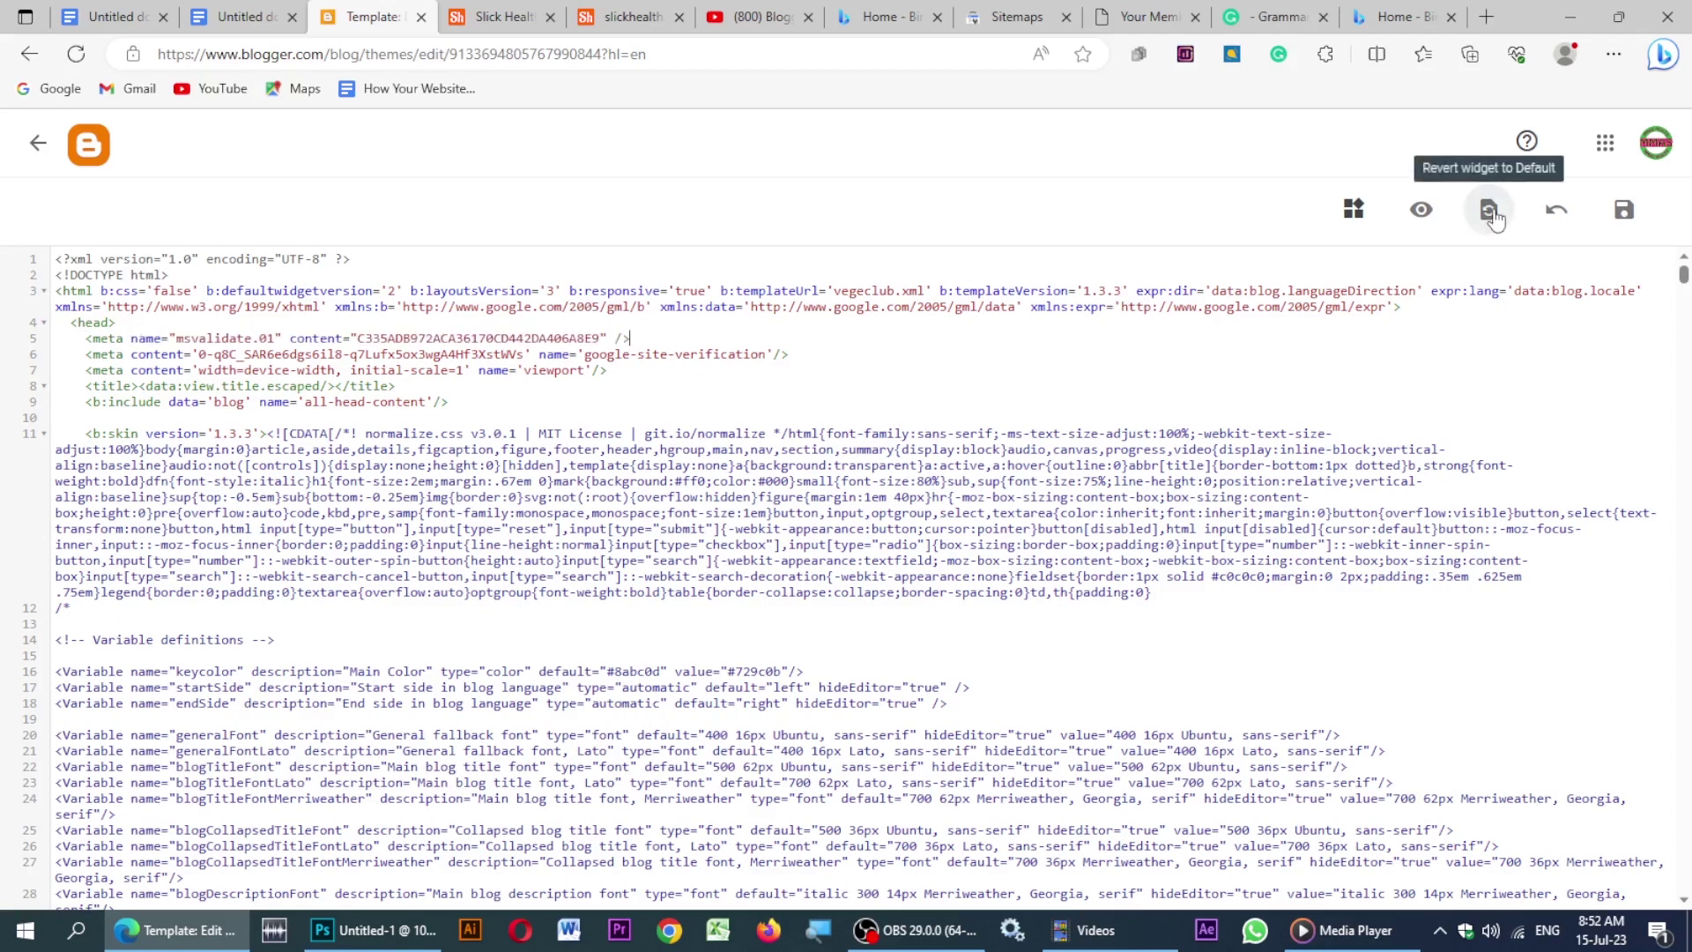
{"action": "left_click", "coordinate": [1626, 219]}
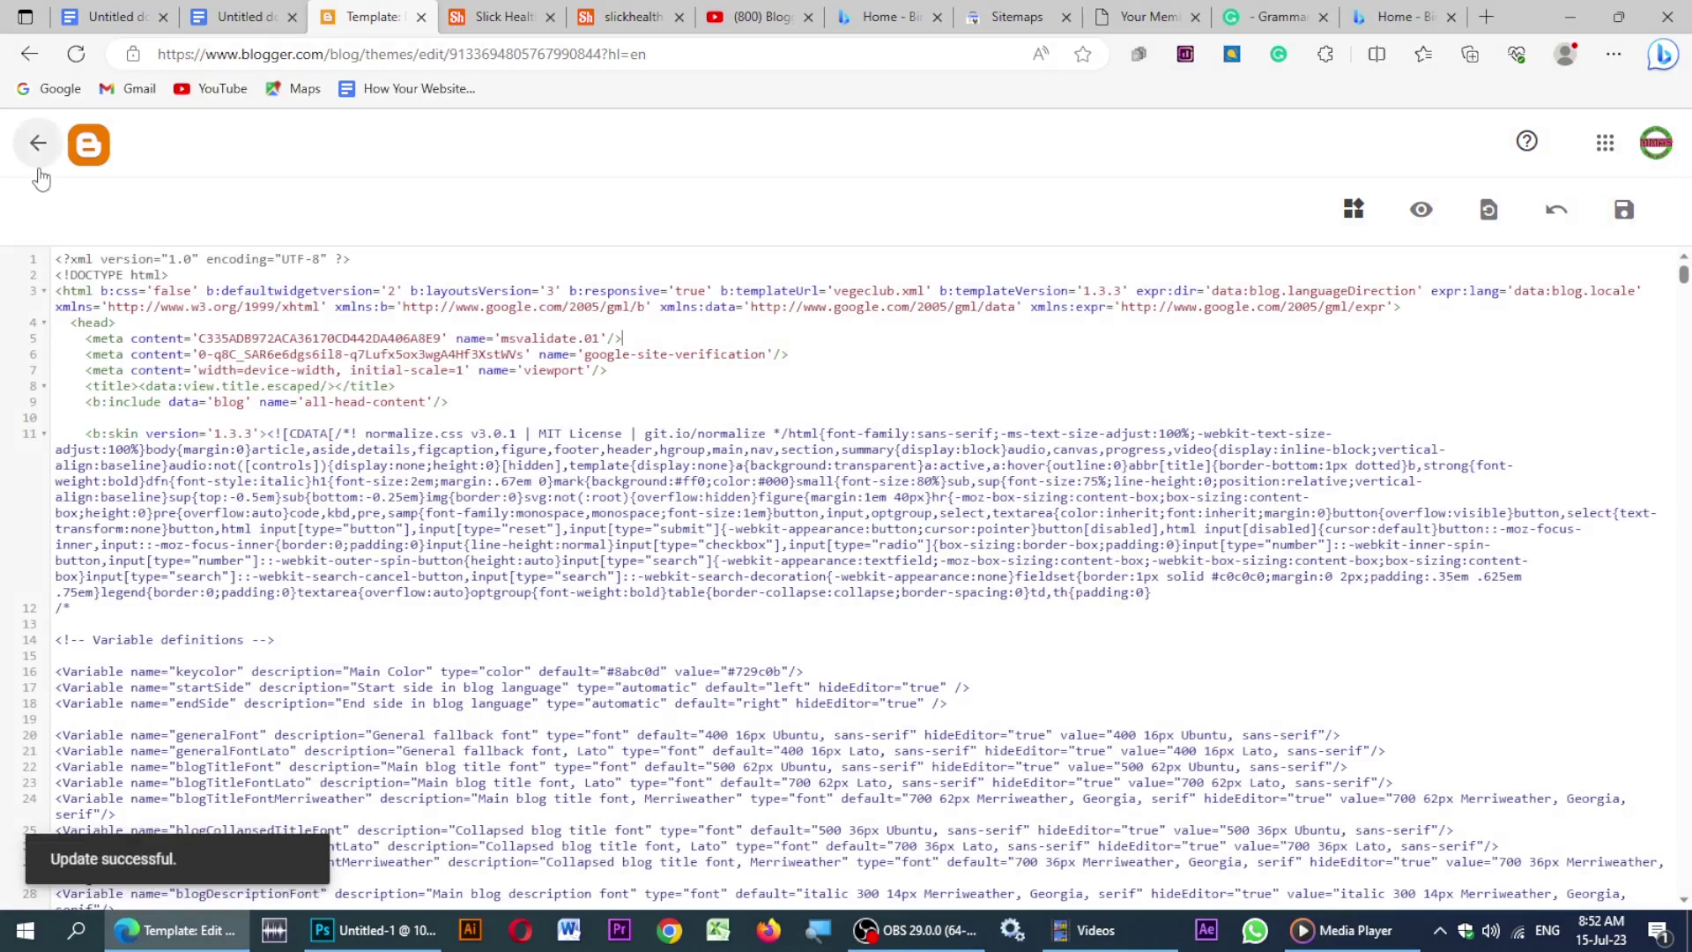
{"action": "left_click", "coordinate": [77, 55]}
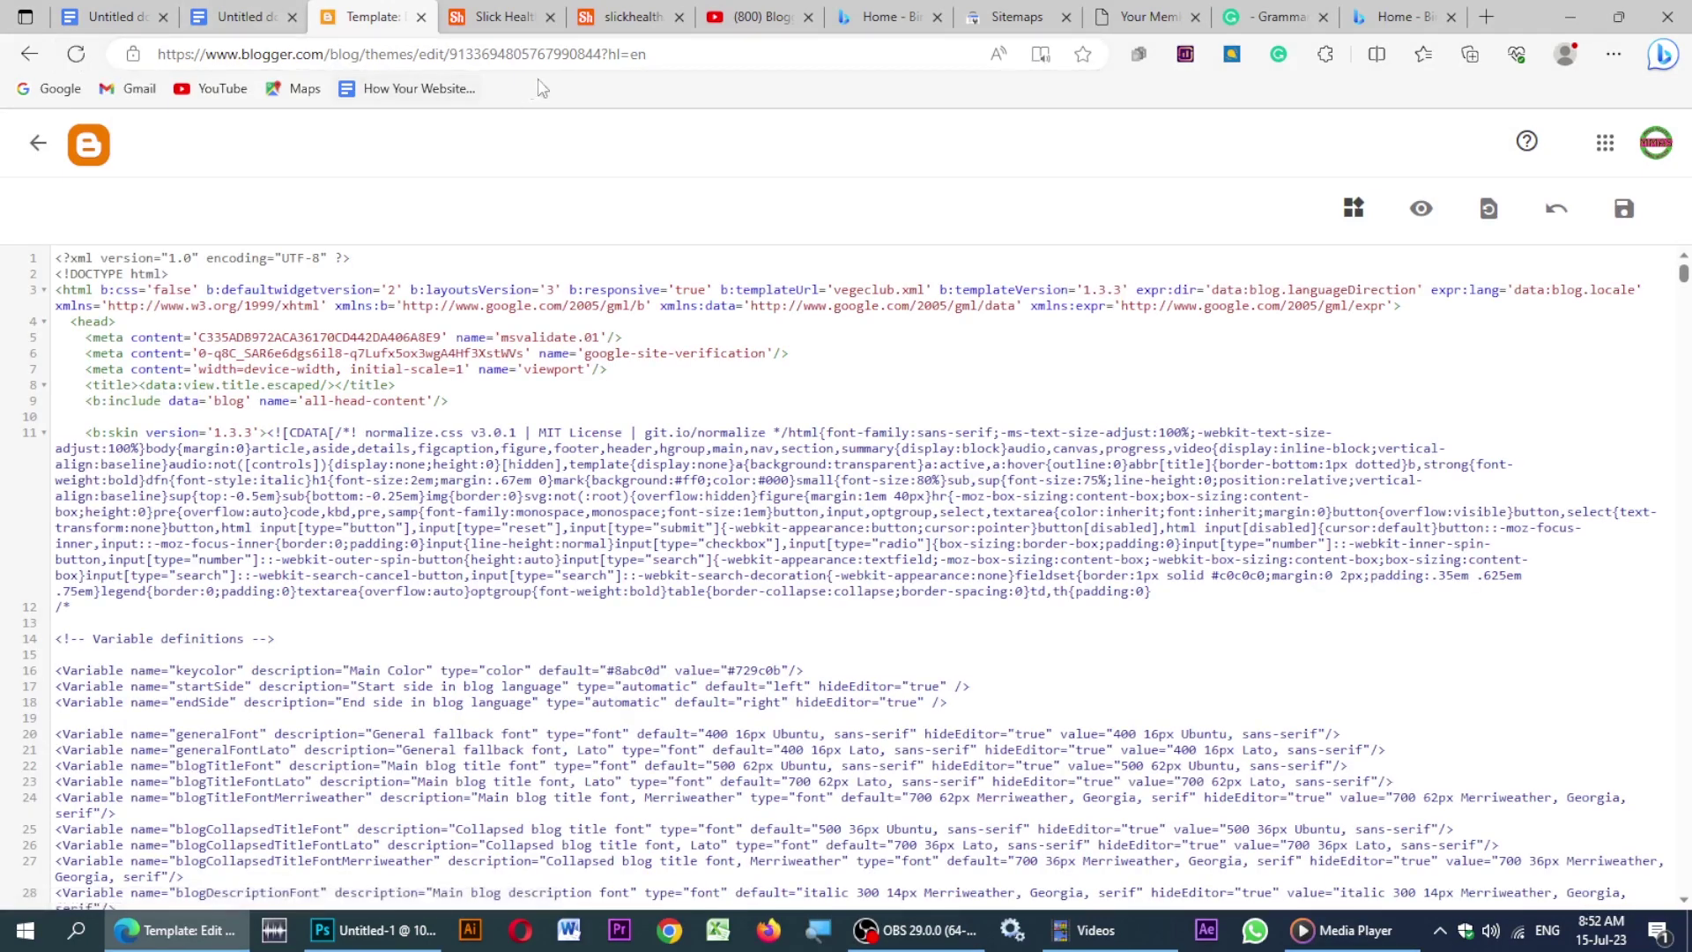
Return to Bing Webmaster Tools, verify slickhealth.blogspot.com with the HTML Meta Tag method and finish adding the site.
{"action": "left_click", "coordinate": [1409, 25]}
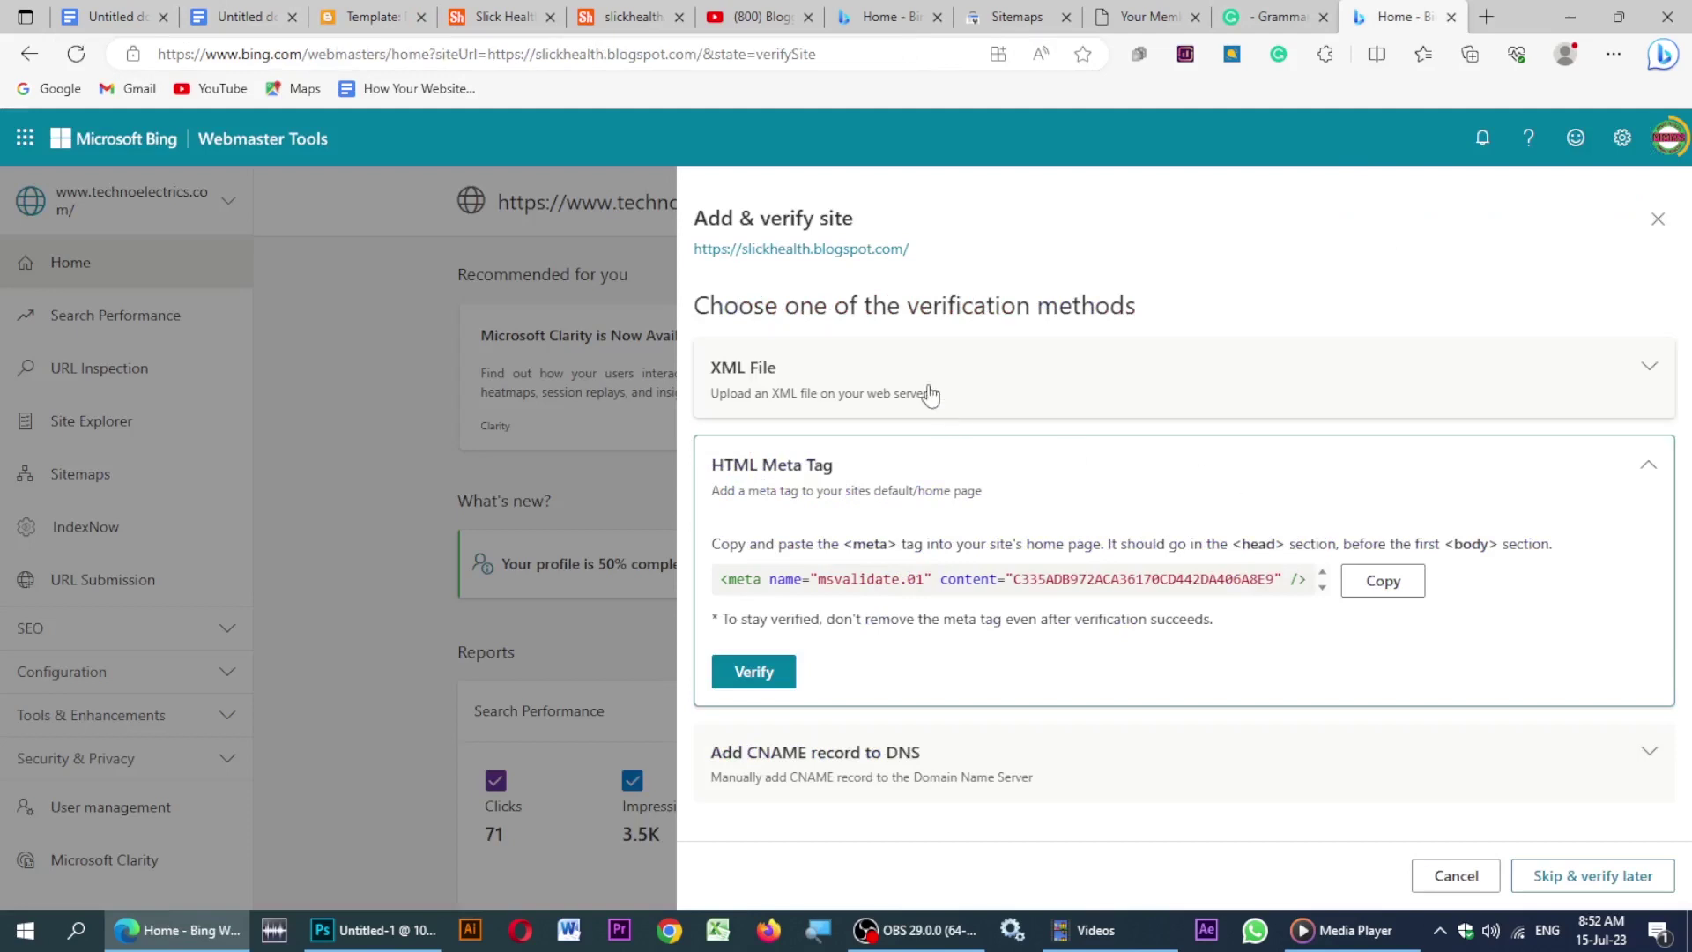
{"action": "left_click", "coordinate": [752, 676]}
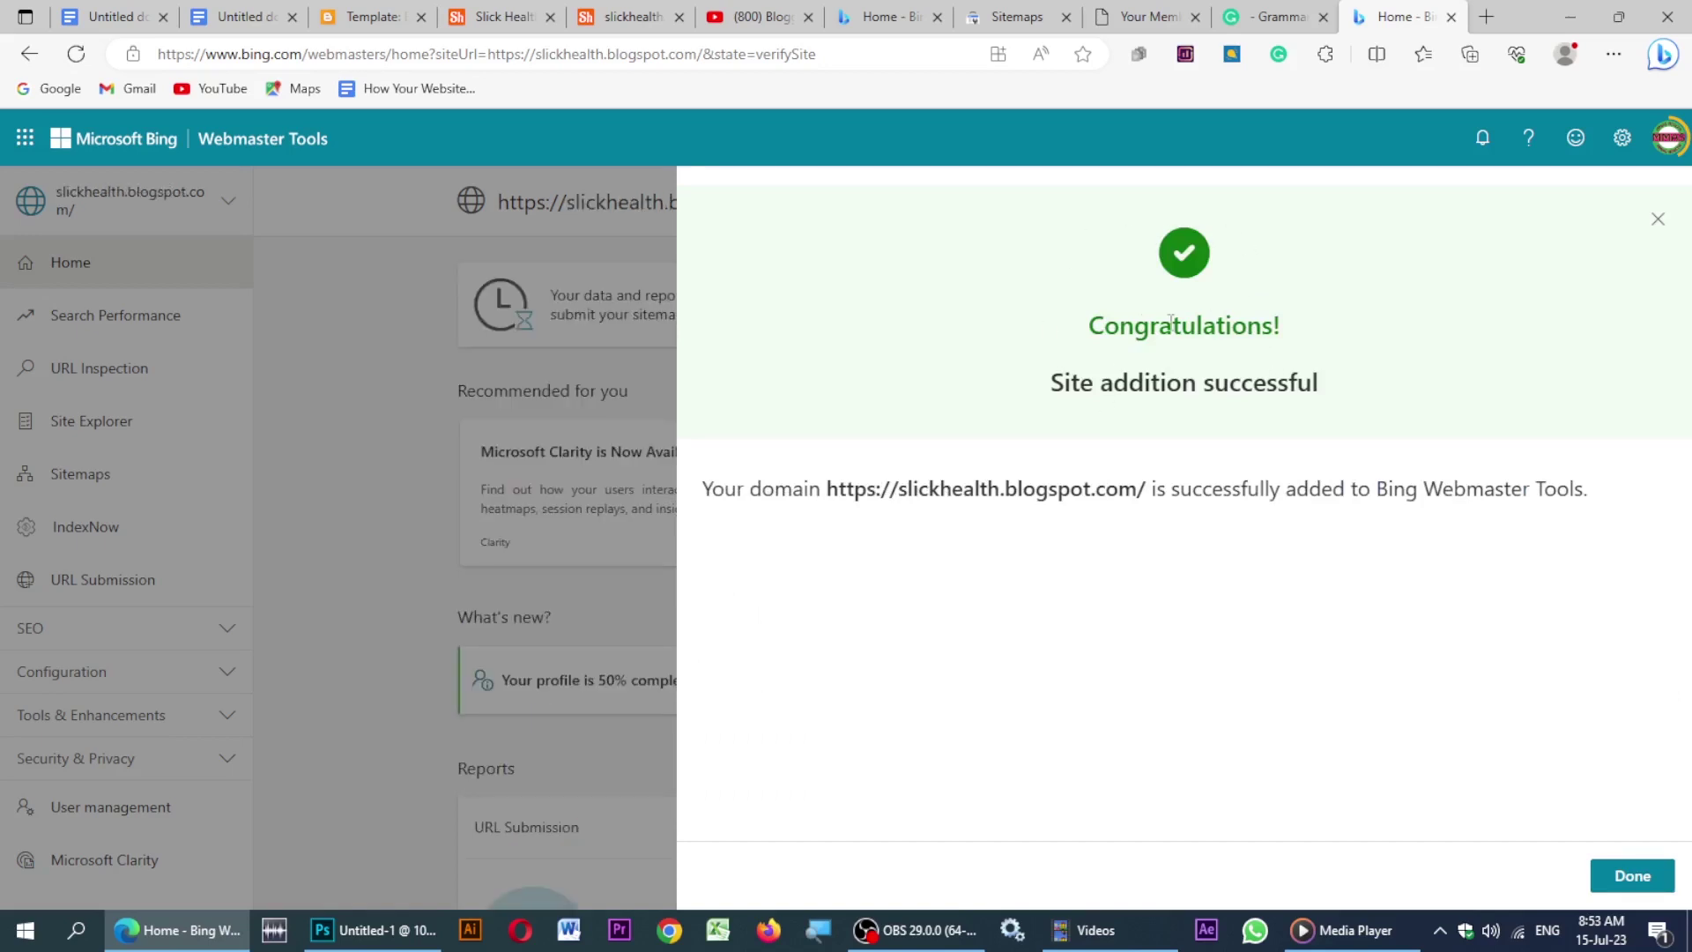
{"action": "left_click", "coordinate": [1632, 878]}
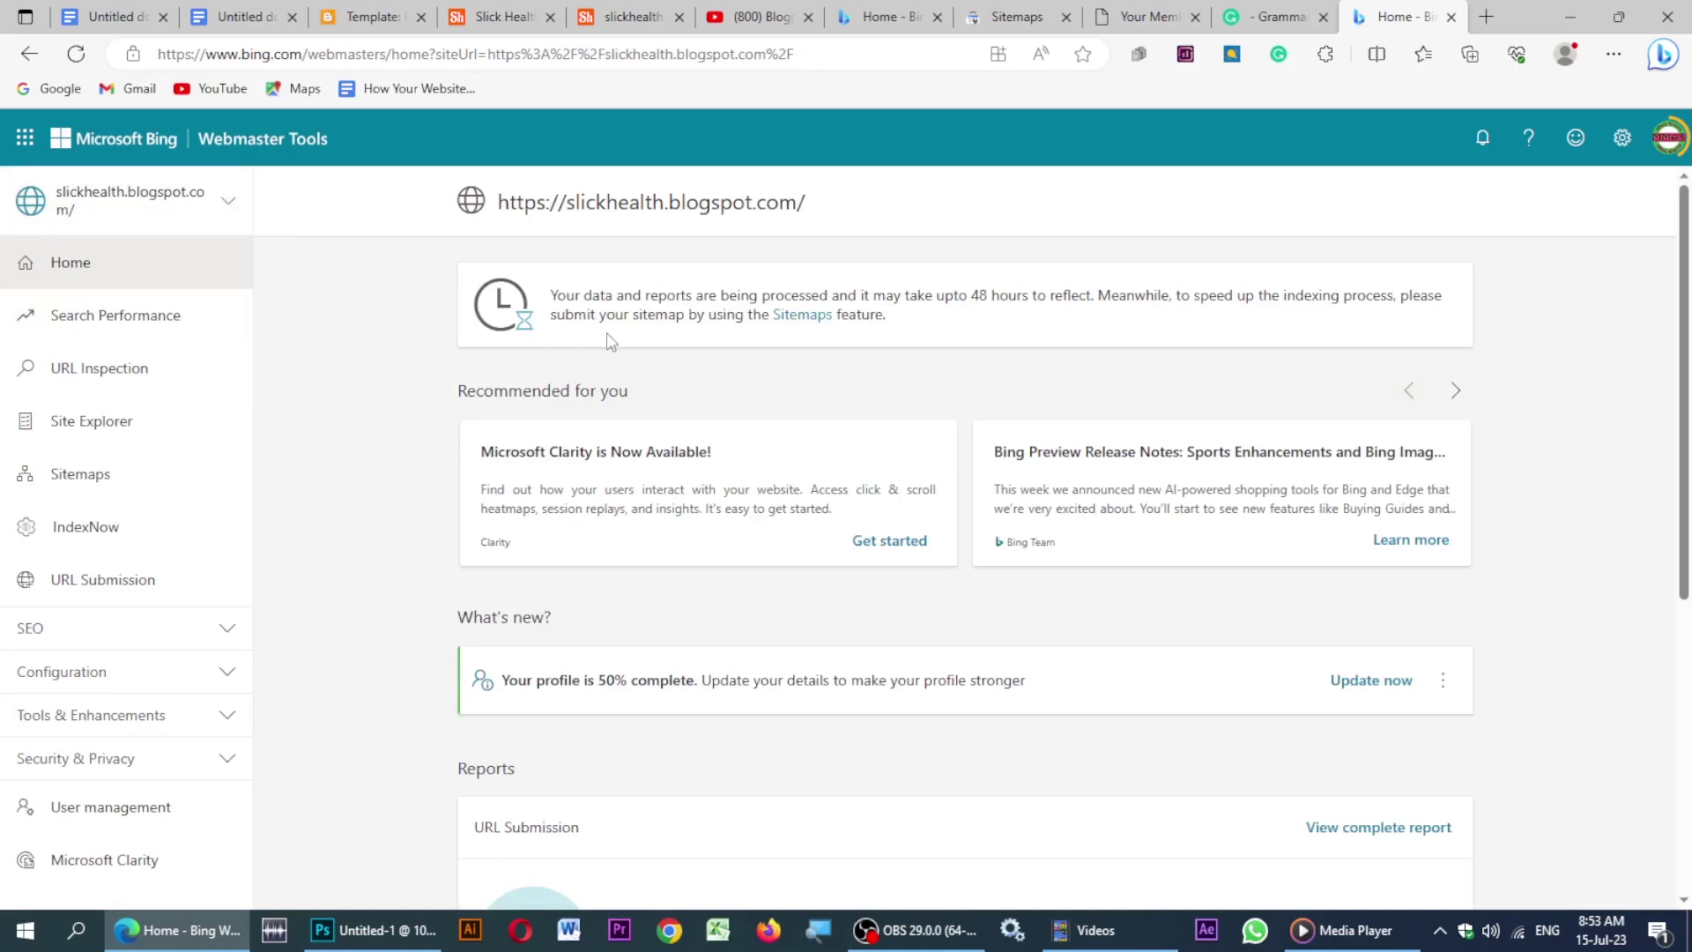
Open the Sitemaps page for slickhealth.blogspot.com and start a new sitemap submission.
{"action": "left_click", "coordinate": [90, 489]}
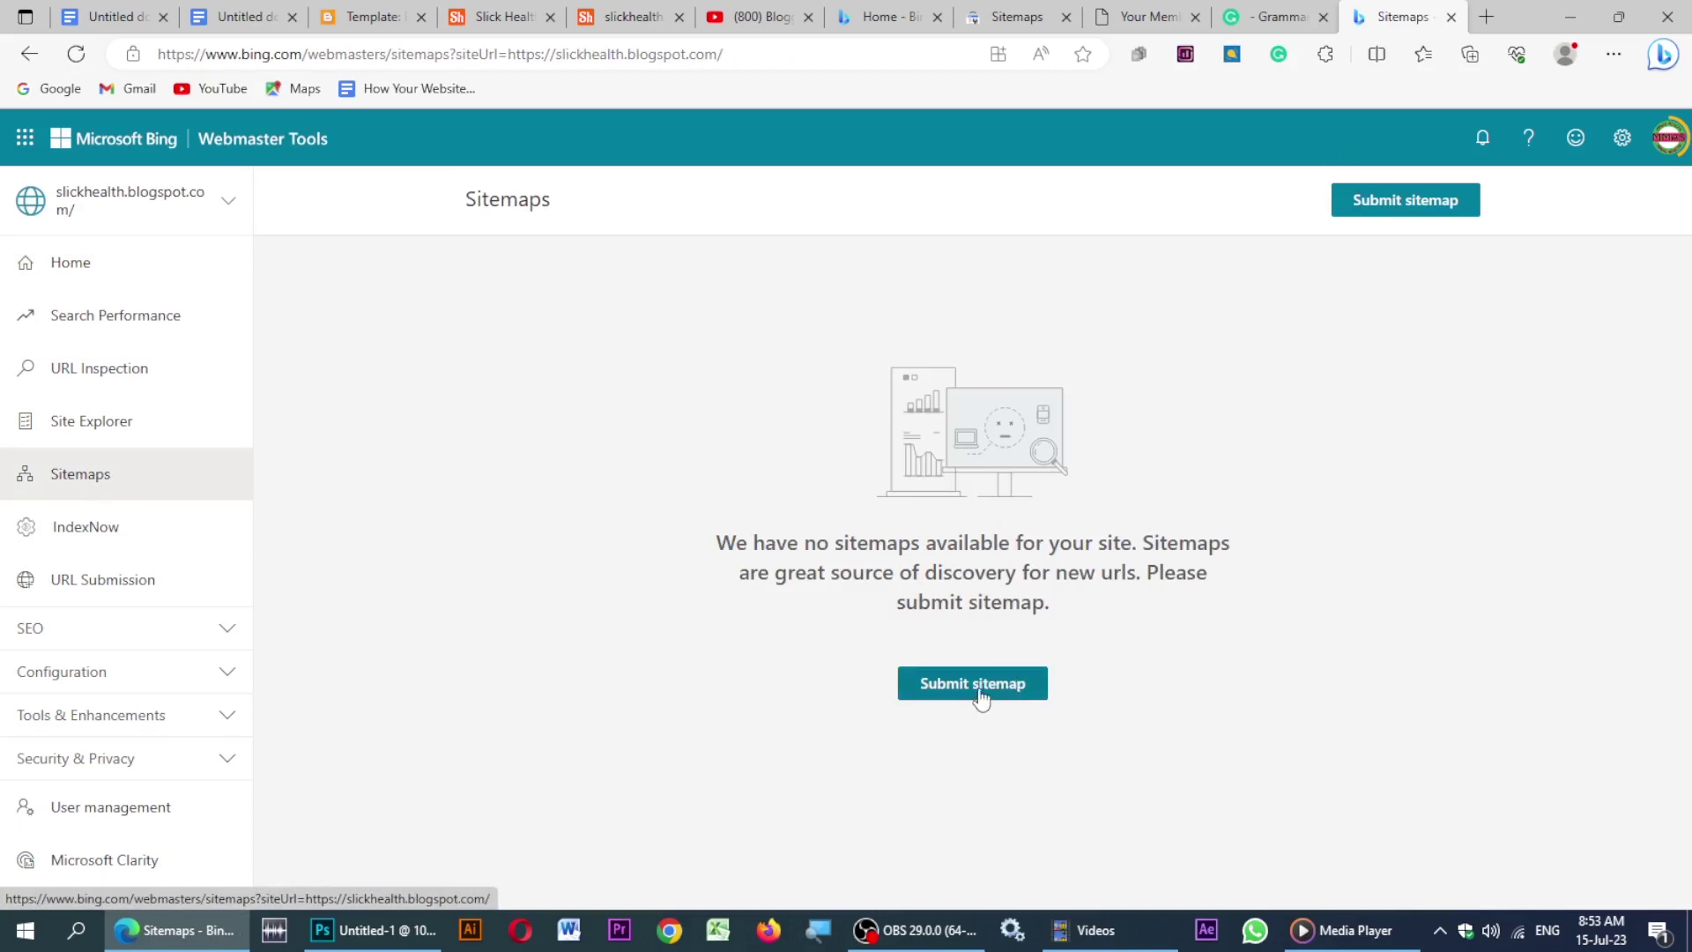
{"action": "left_click", "coordinate": [1009, 683]}
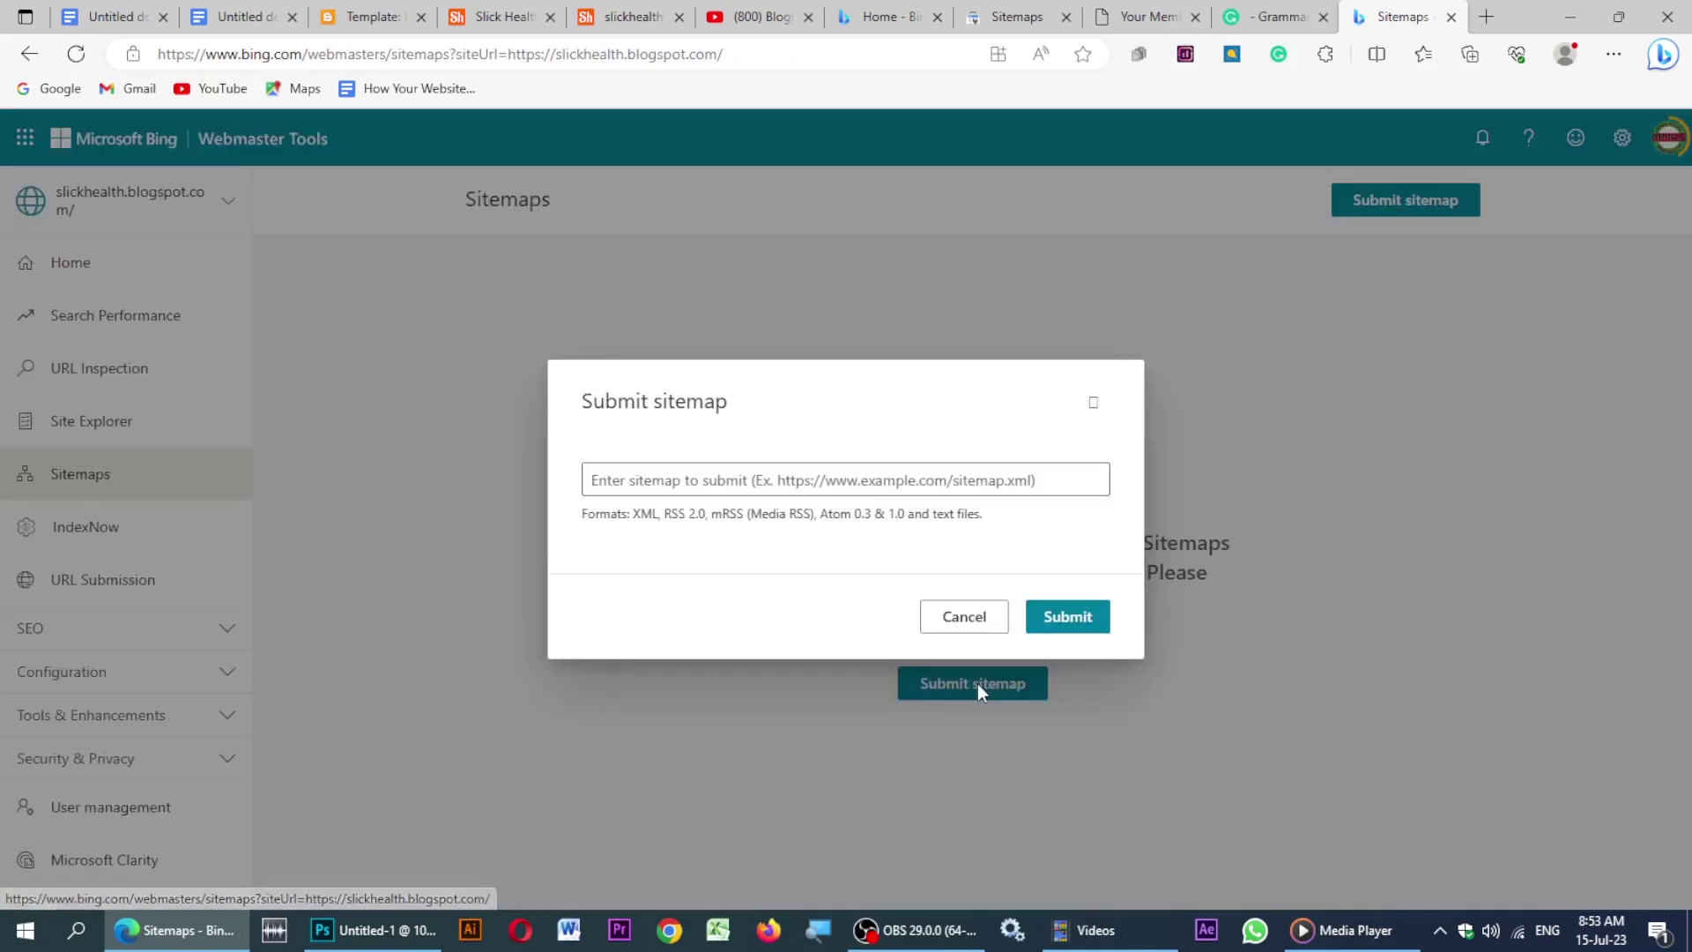
{"action": "left_click", "coordinate": [618, 479]}
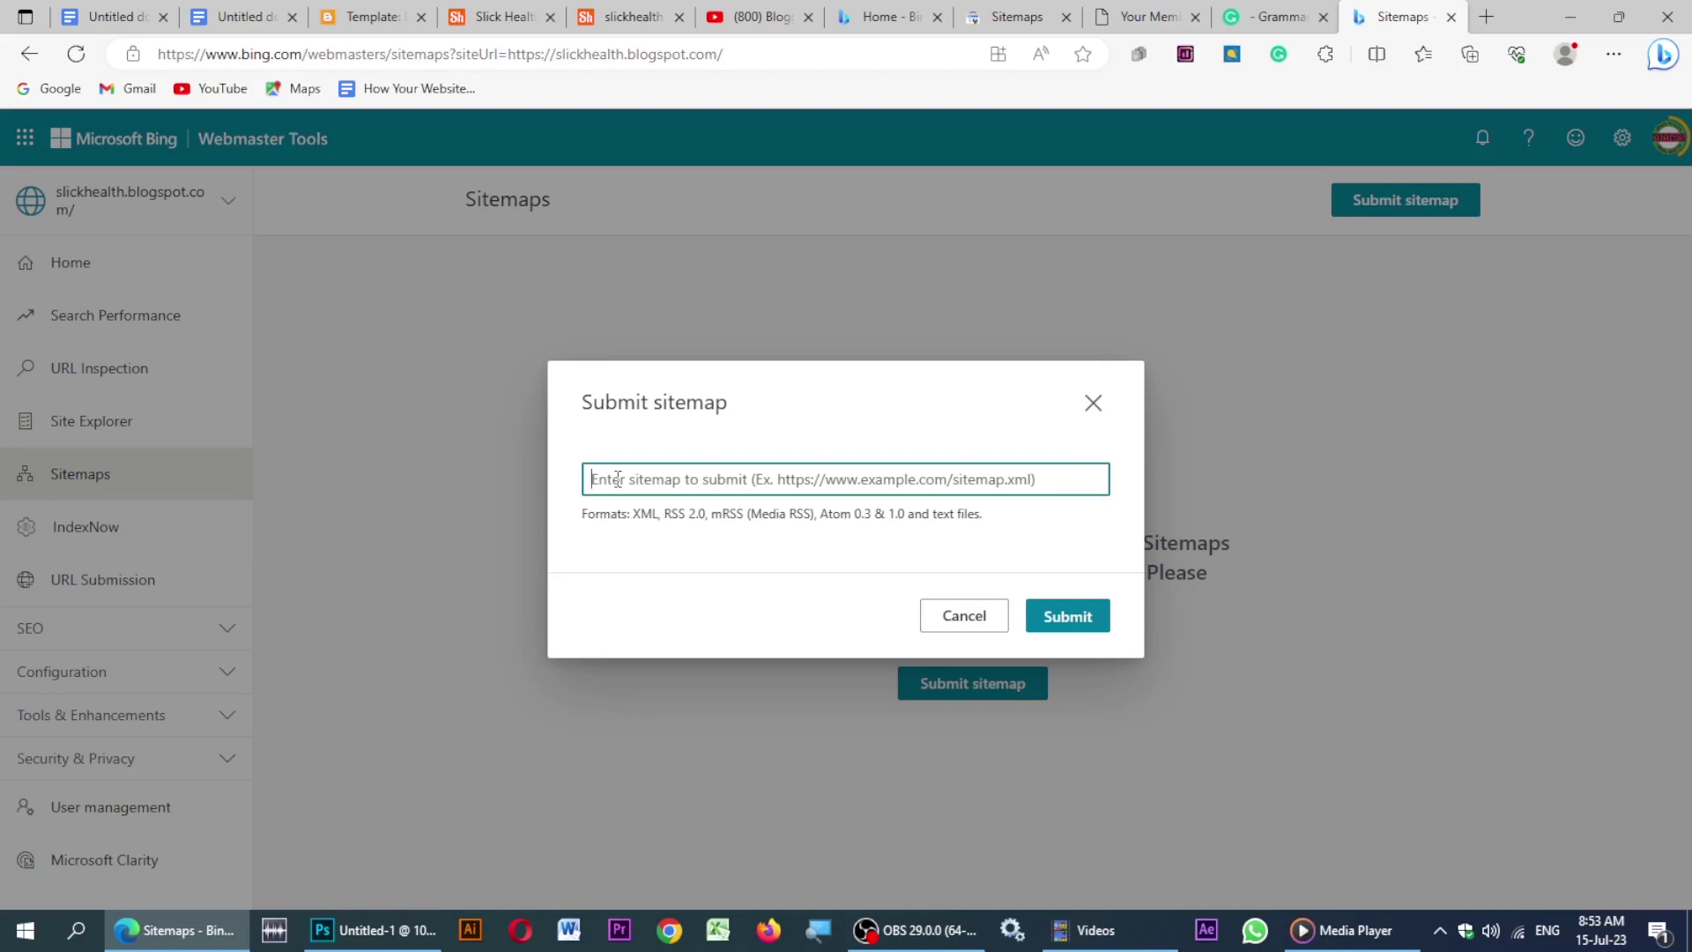
{"action": "left_click", "coordinate": [501, 16]}
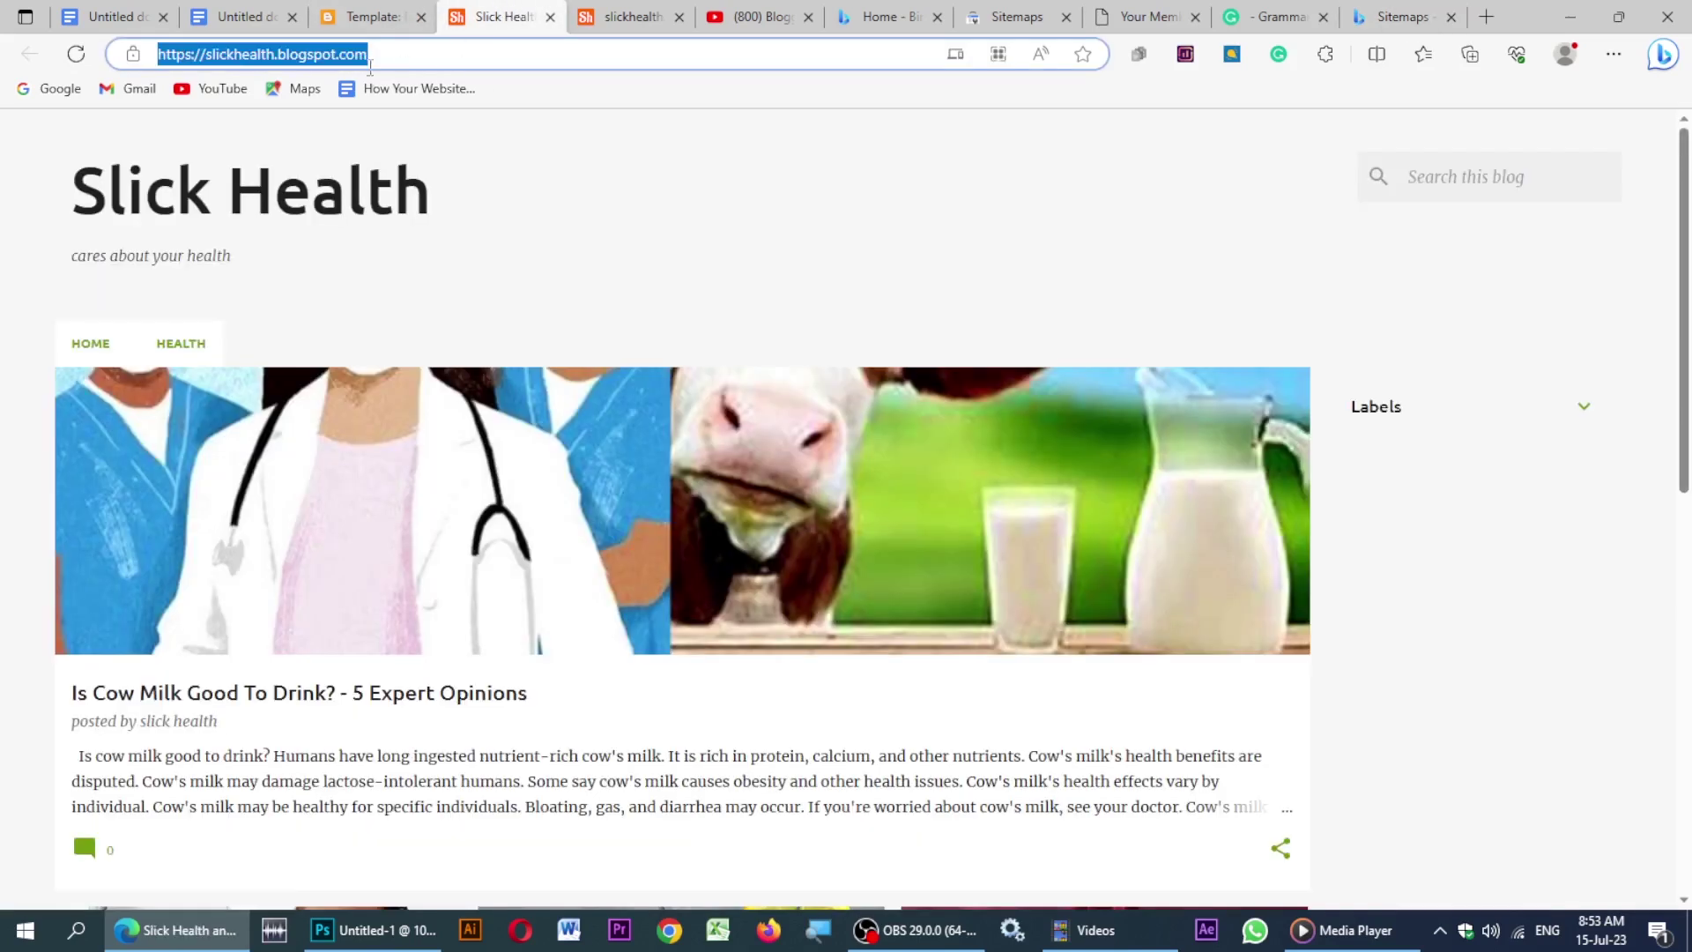
{"action": "left_click", "coordinate": [406, 59]}
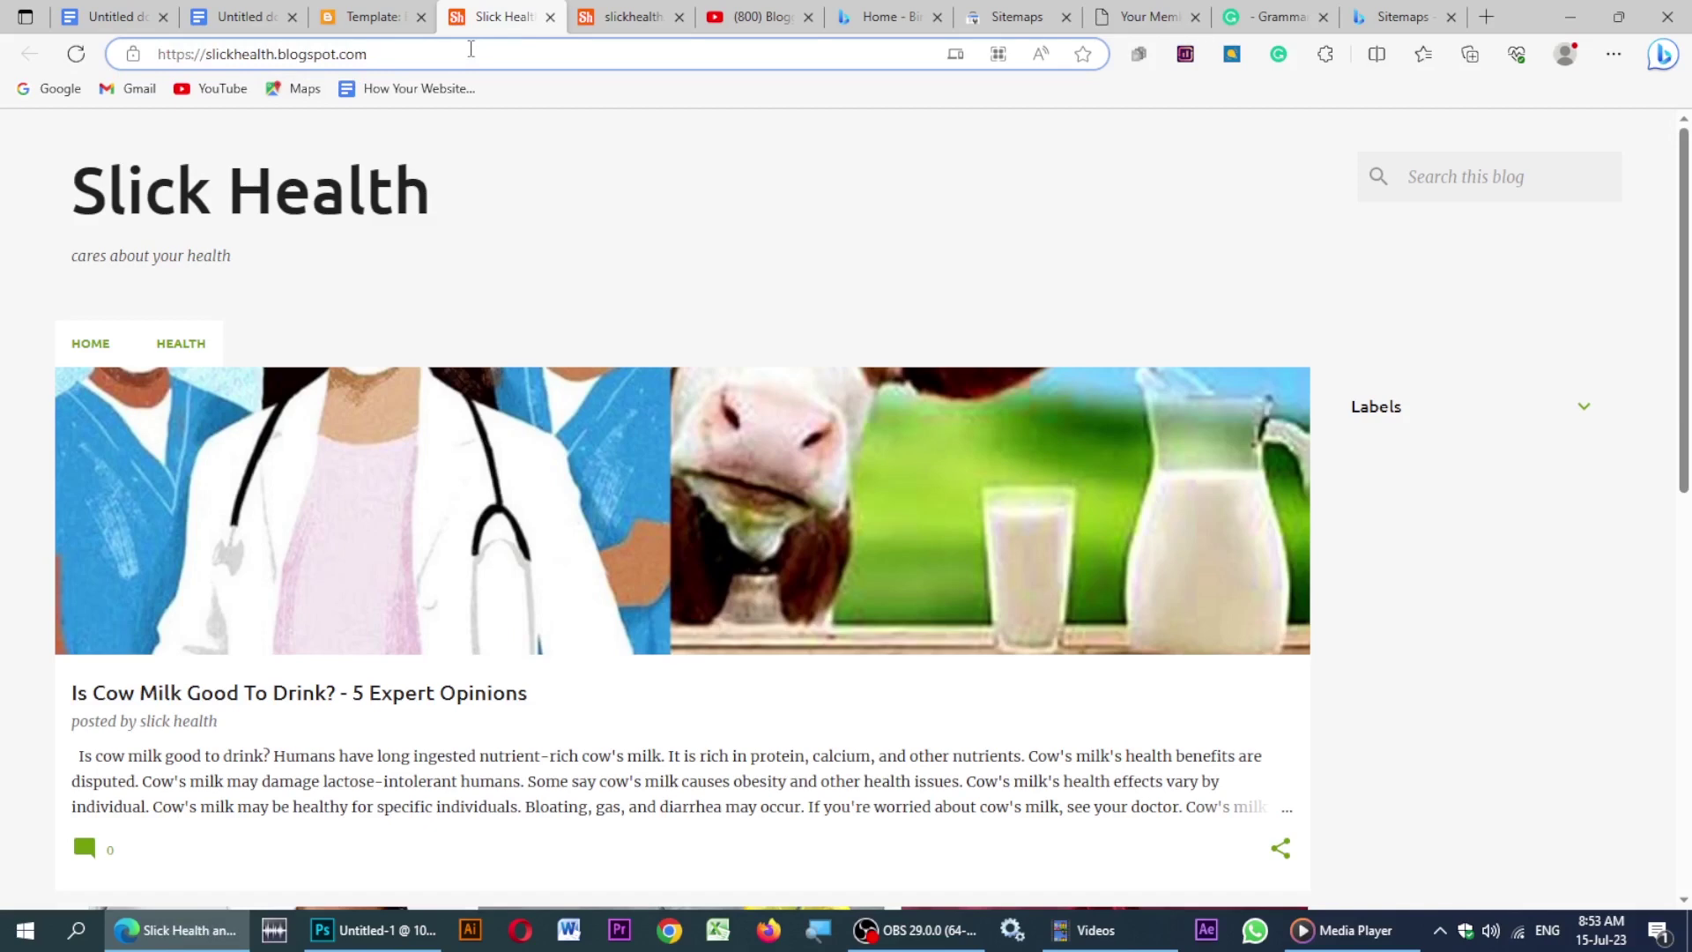
{"action": "type", "text": "/"}
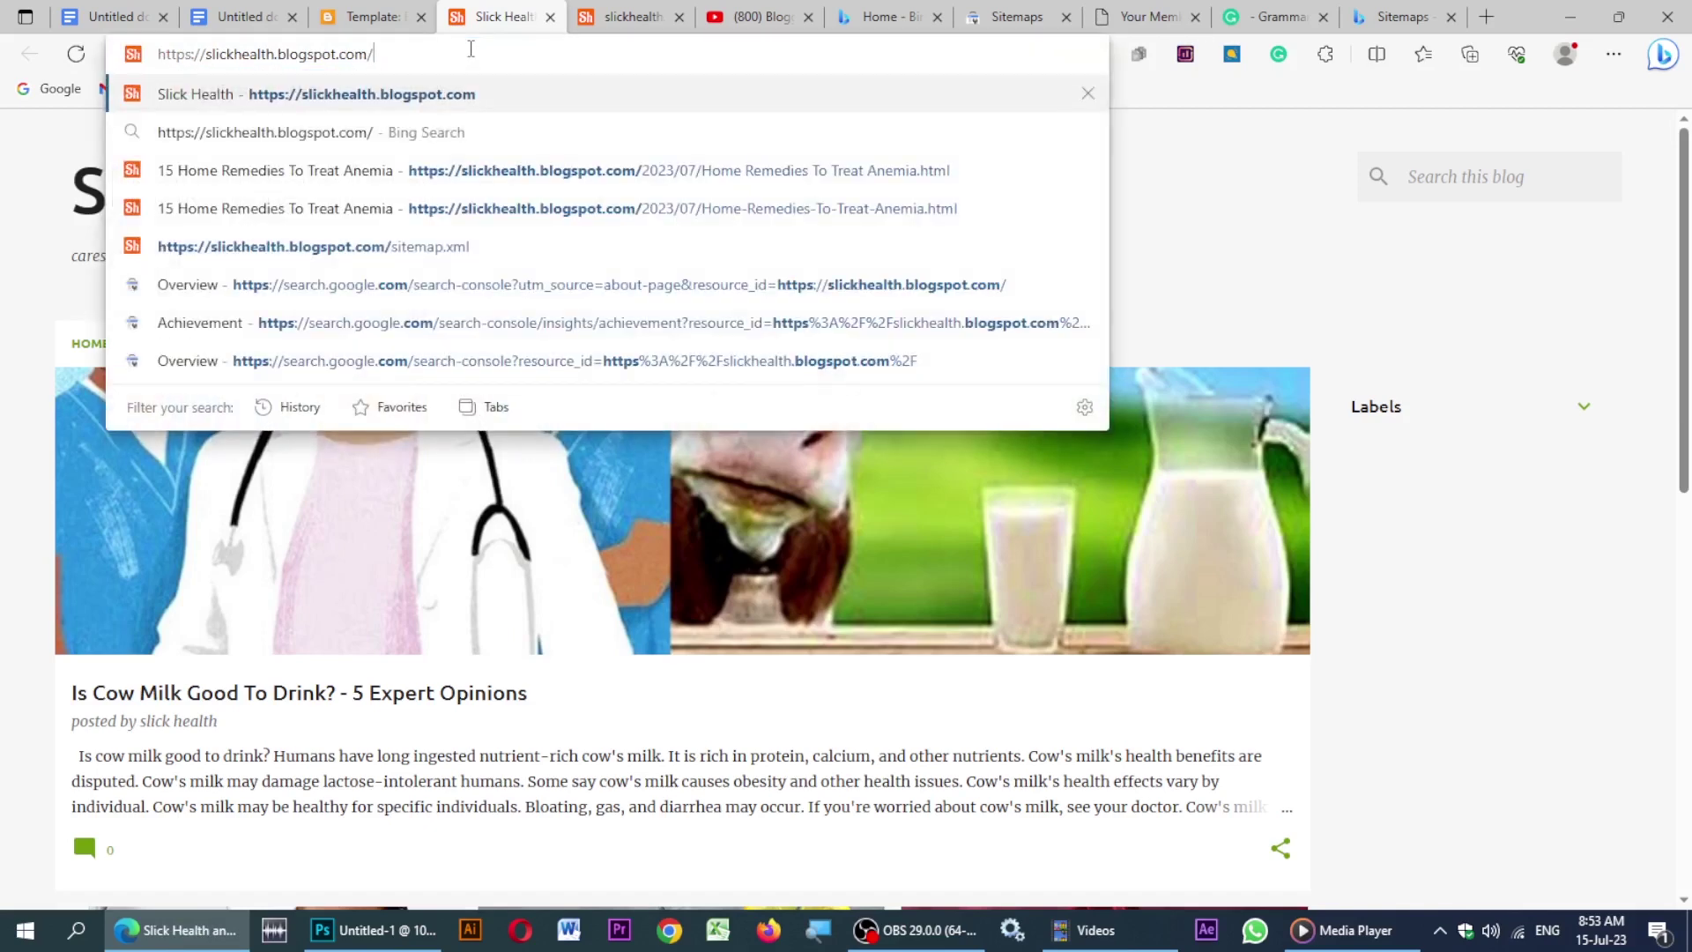
{"action": "type", "text": "sit"}
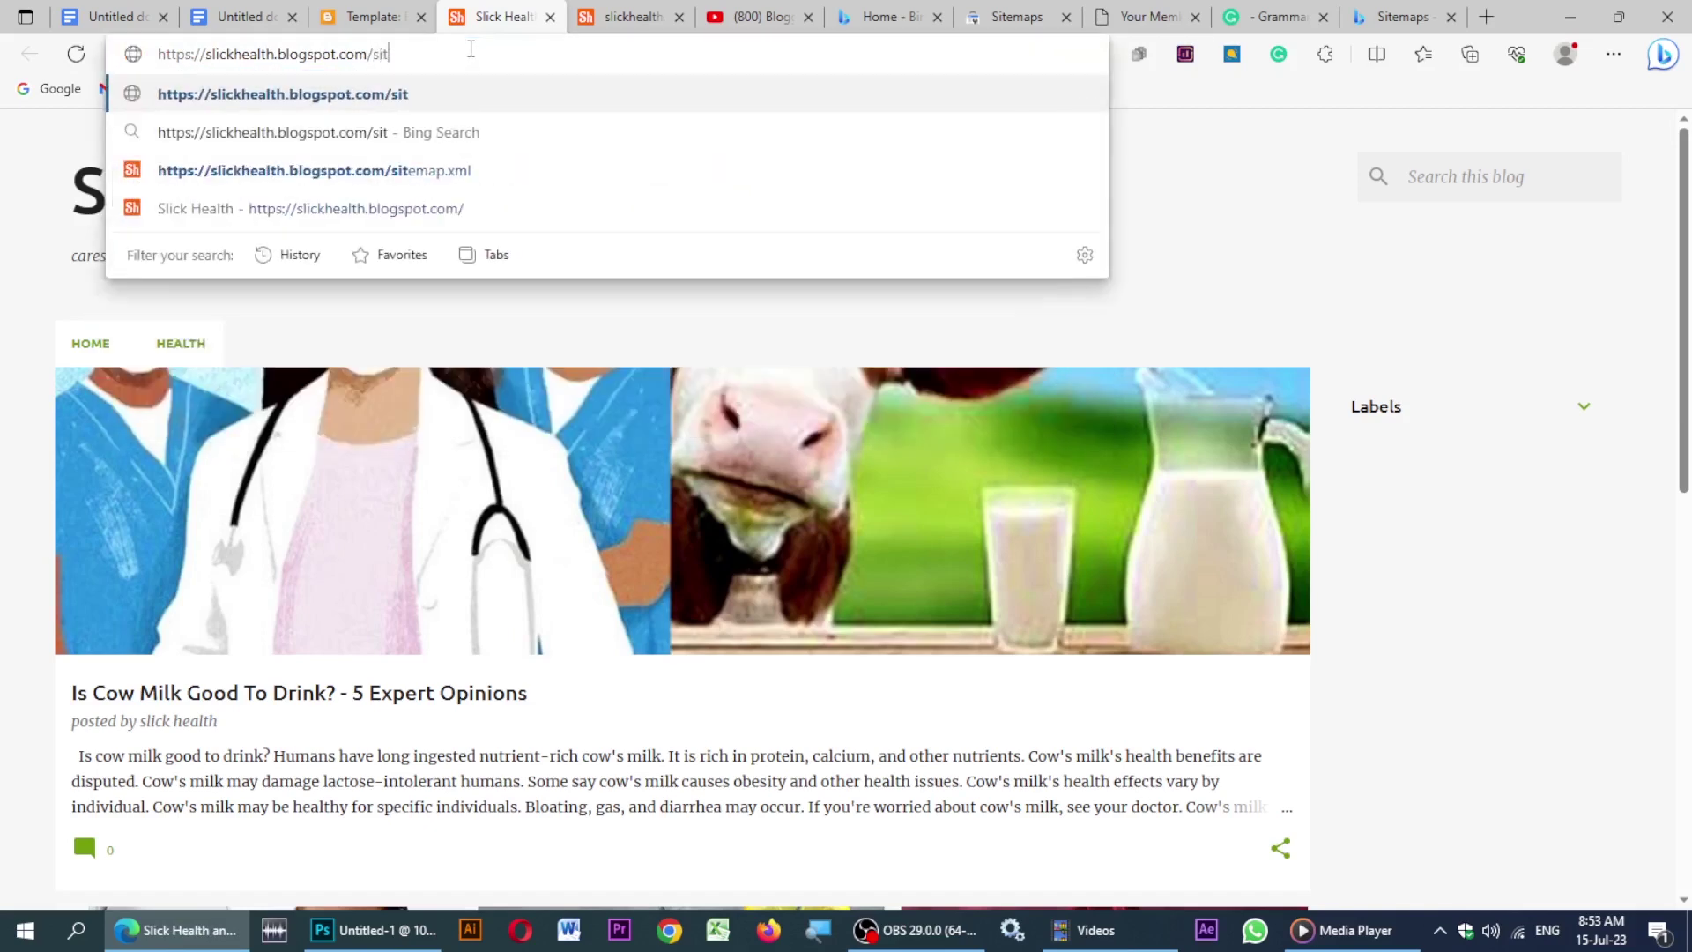
{"action": "type", "text": "emap."}
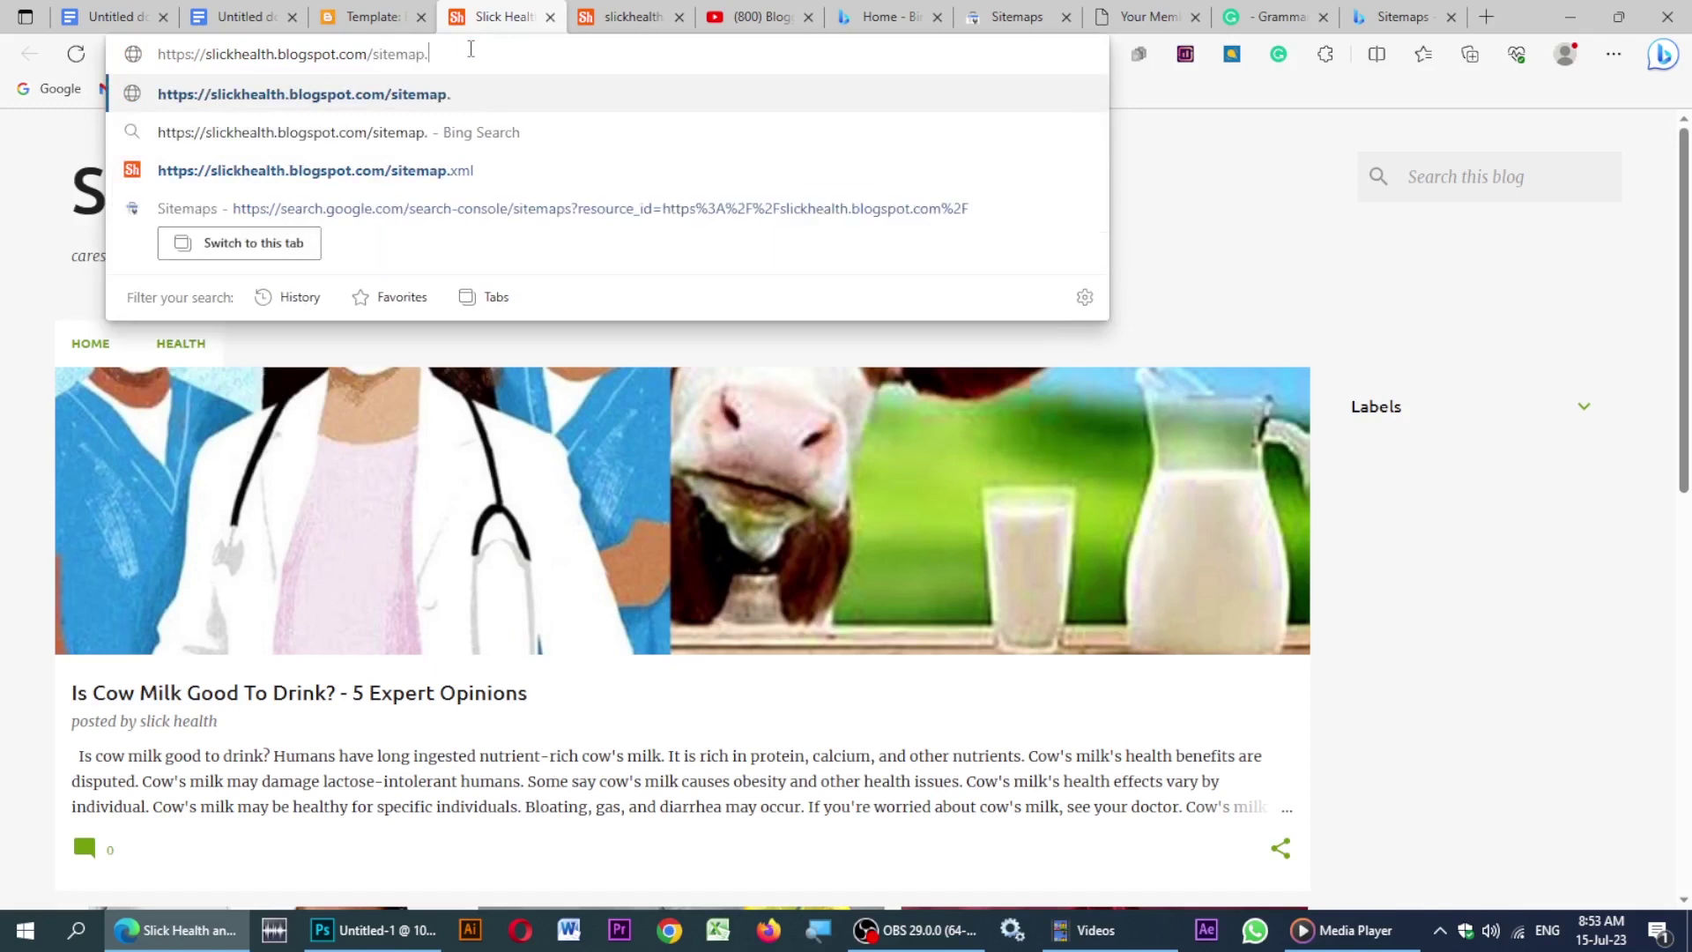
{"action": "type", "text": "xml"}
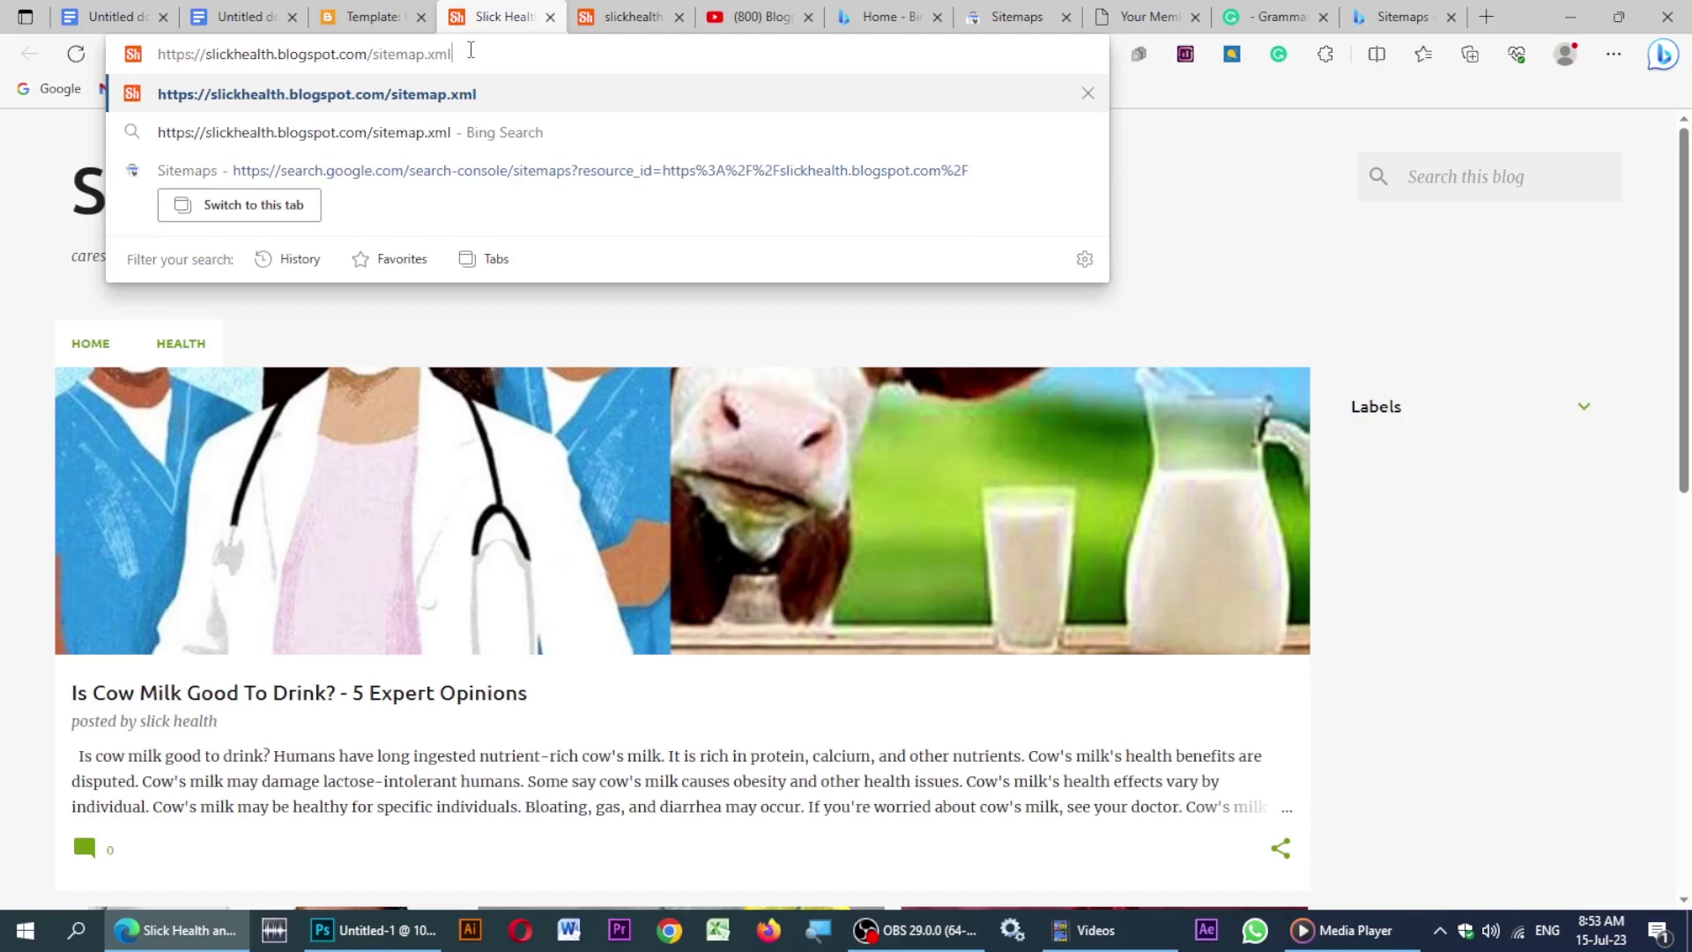
{"action": "left_click", "coordinate": [426, 95]}
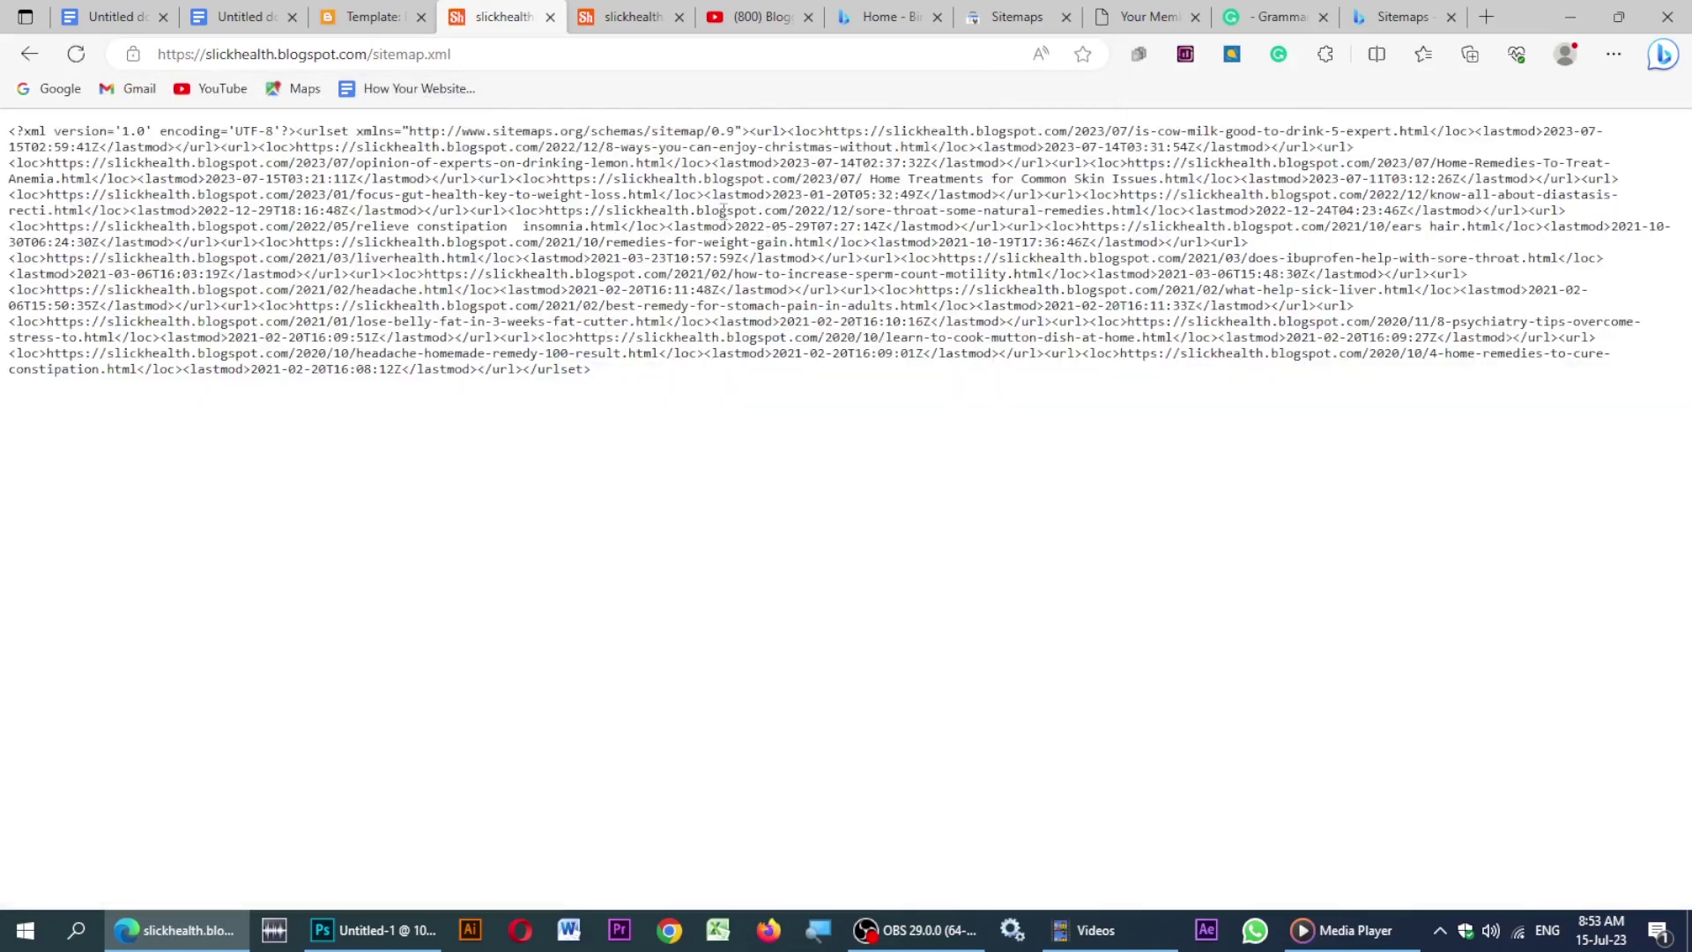
{"action": "left_click", "coordinate": [459, 54]}
{"action": "key", "text": "ctrl+c"}
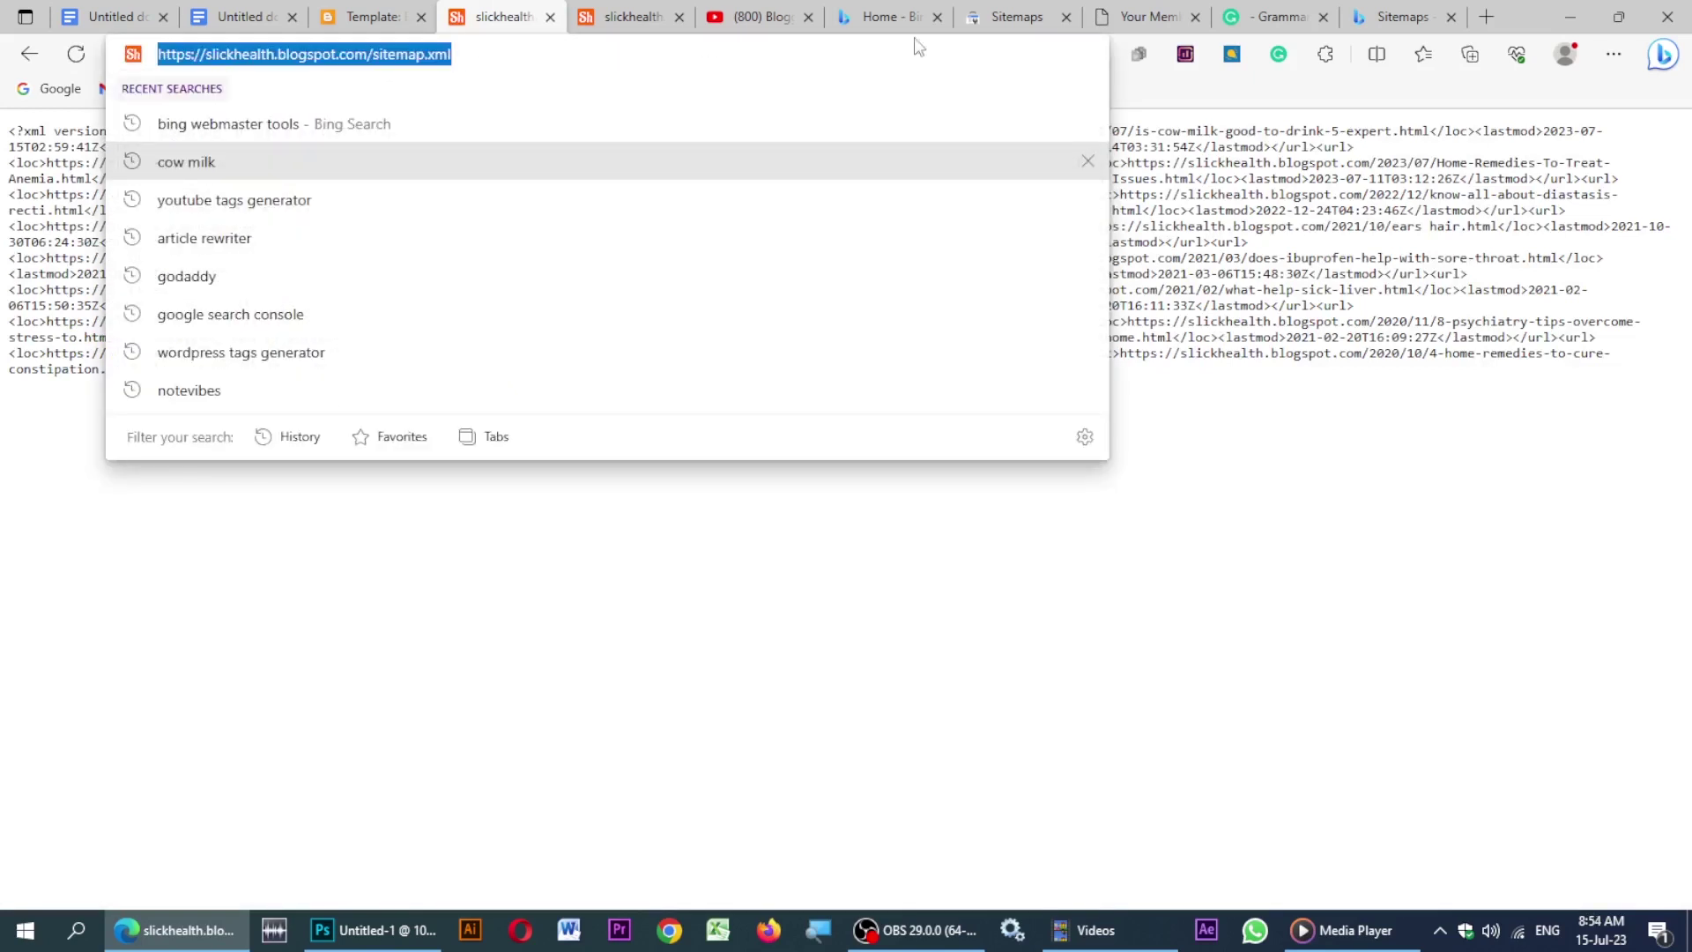
{"action": "left_click", "coordinate": [1403, 16]}
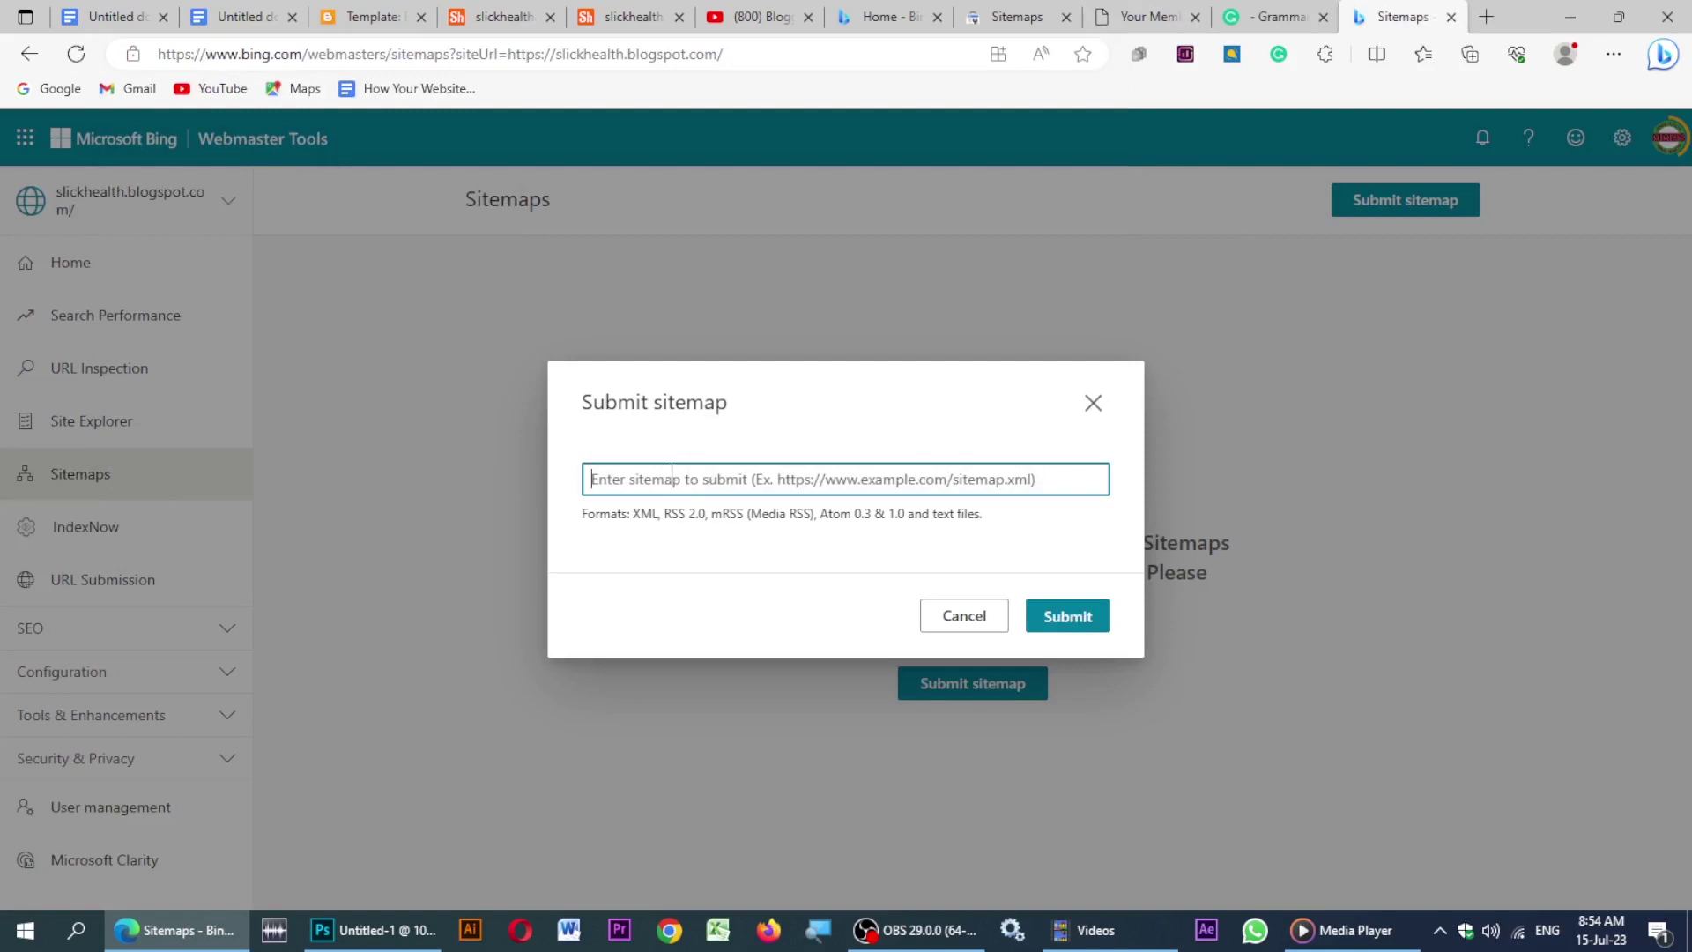
{"action": "key", "text": "ctrl+v"}
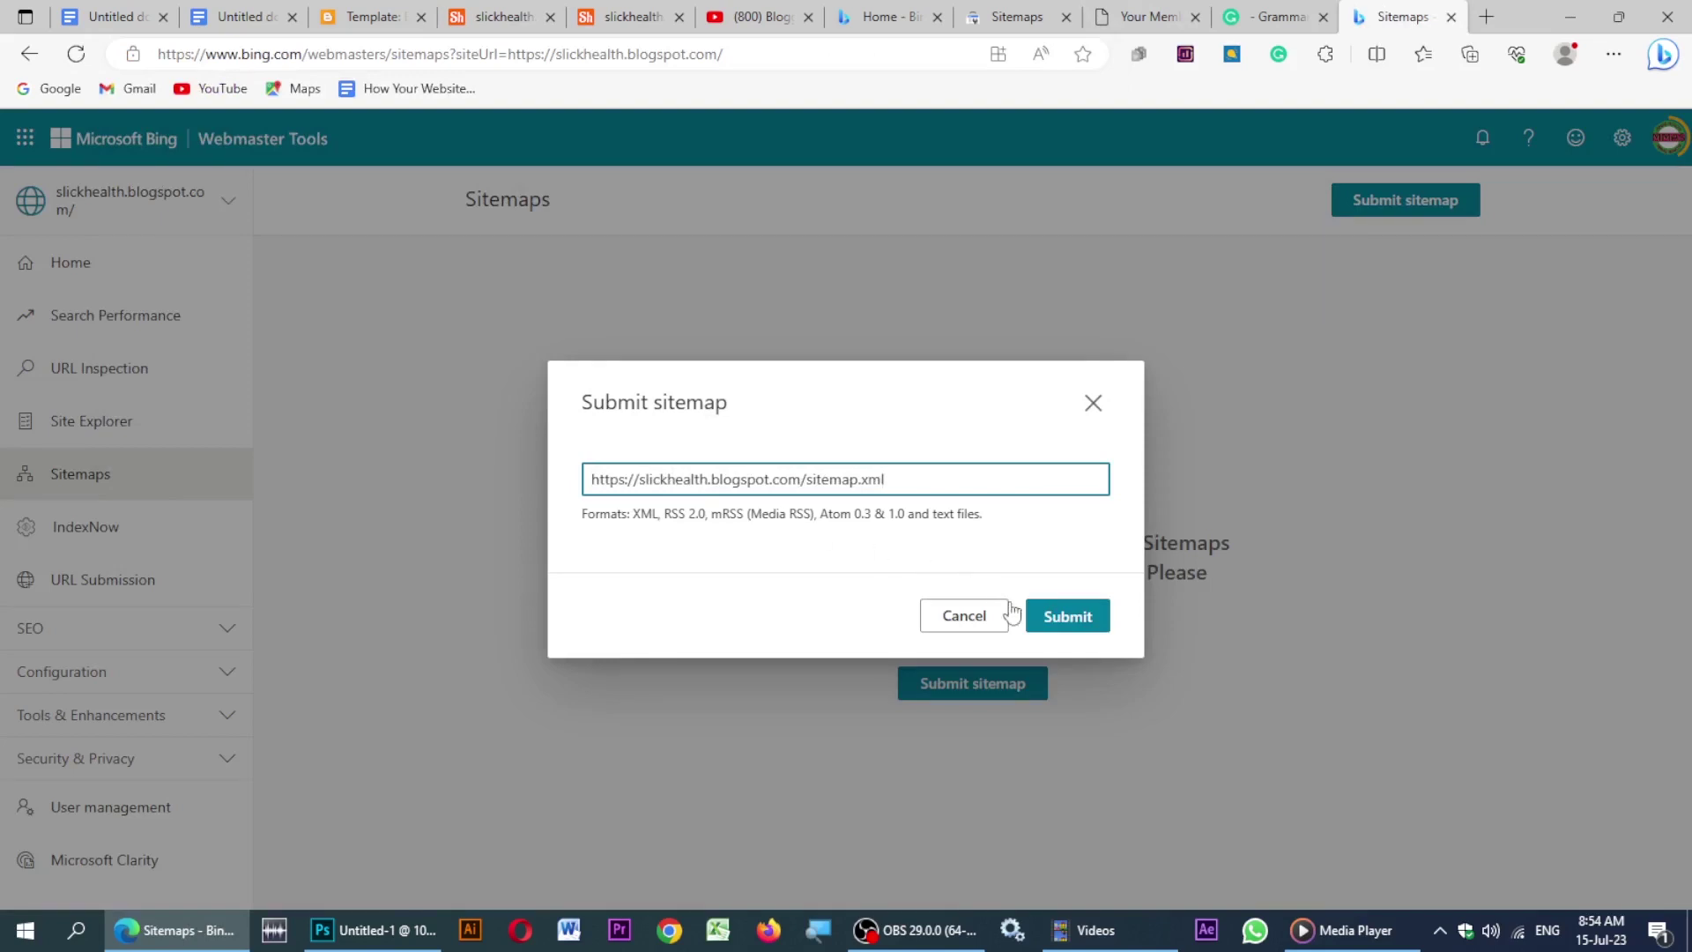
{"action": "left_click", "coordinate": [1077, 626]}
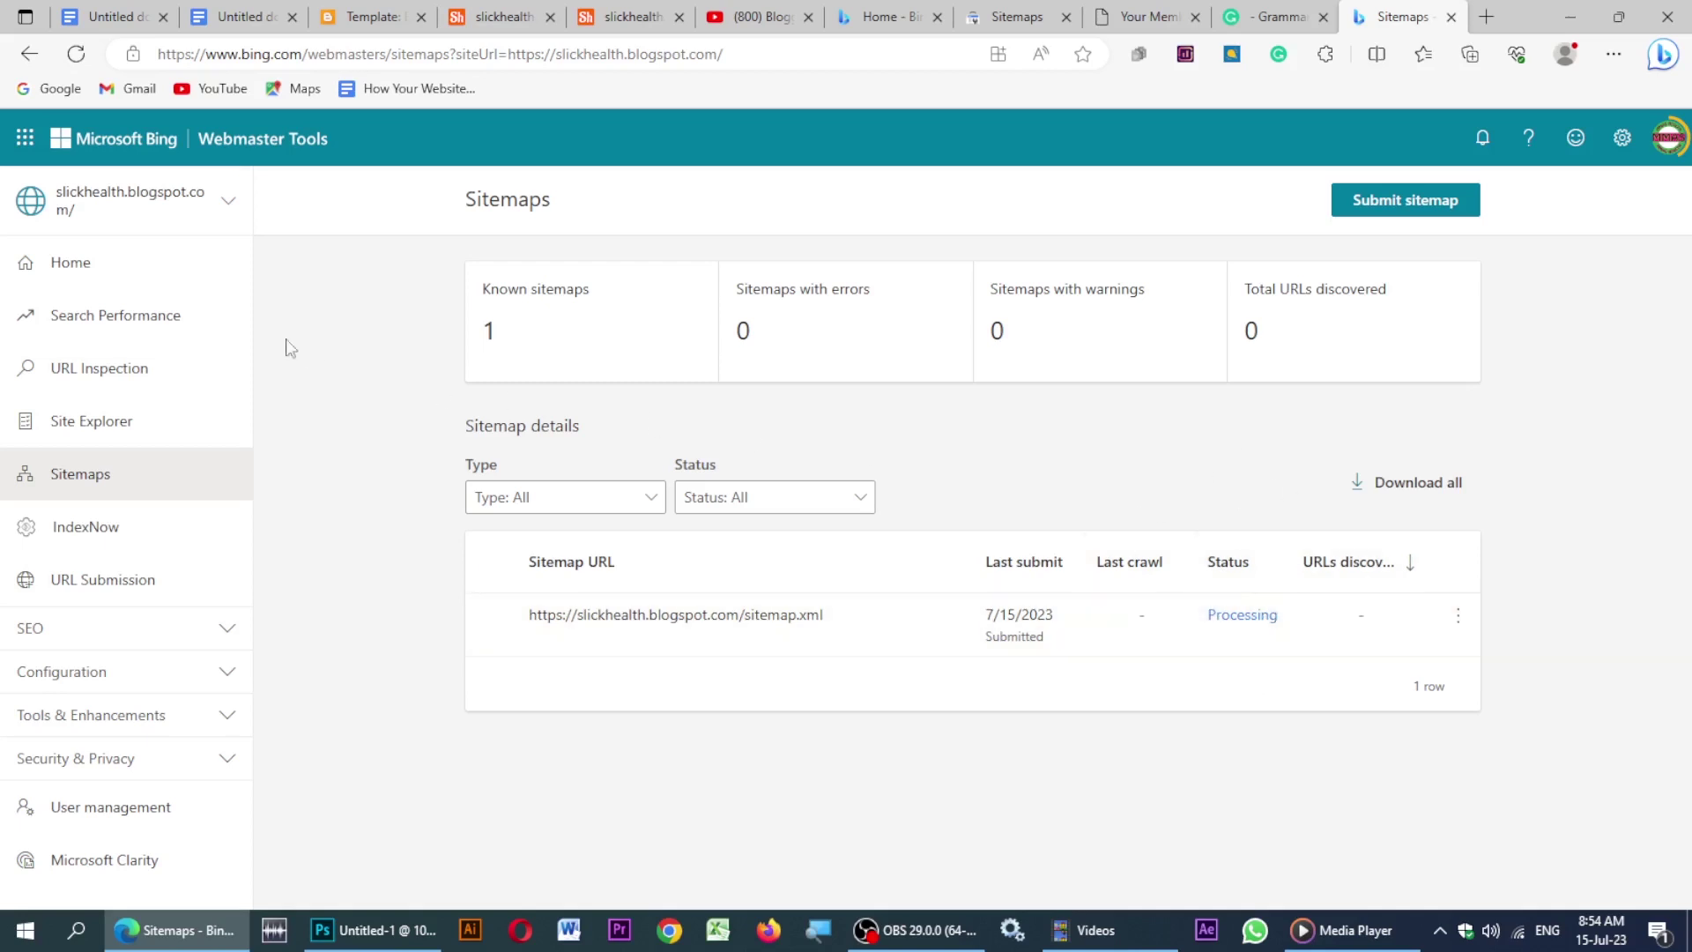
Open URL Inspection for slickhealth.blogspot.com, ready to enter a page address.
{"action": "left_click", "coordinate": [89, 268]}
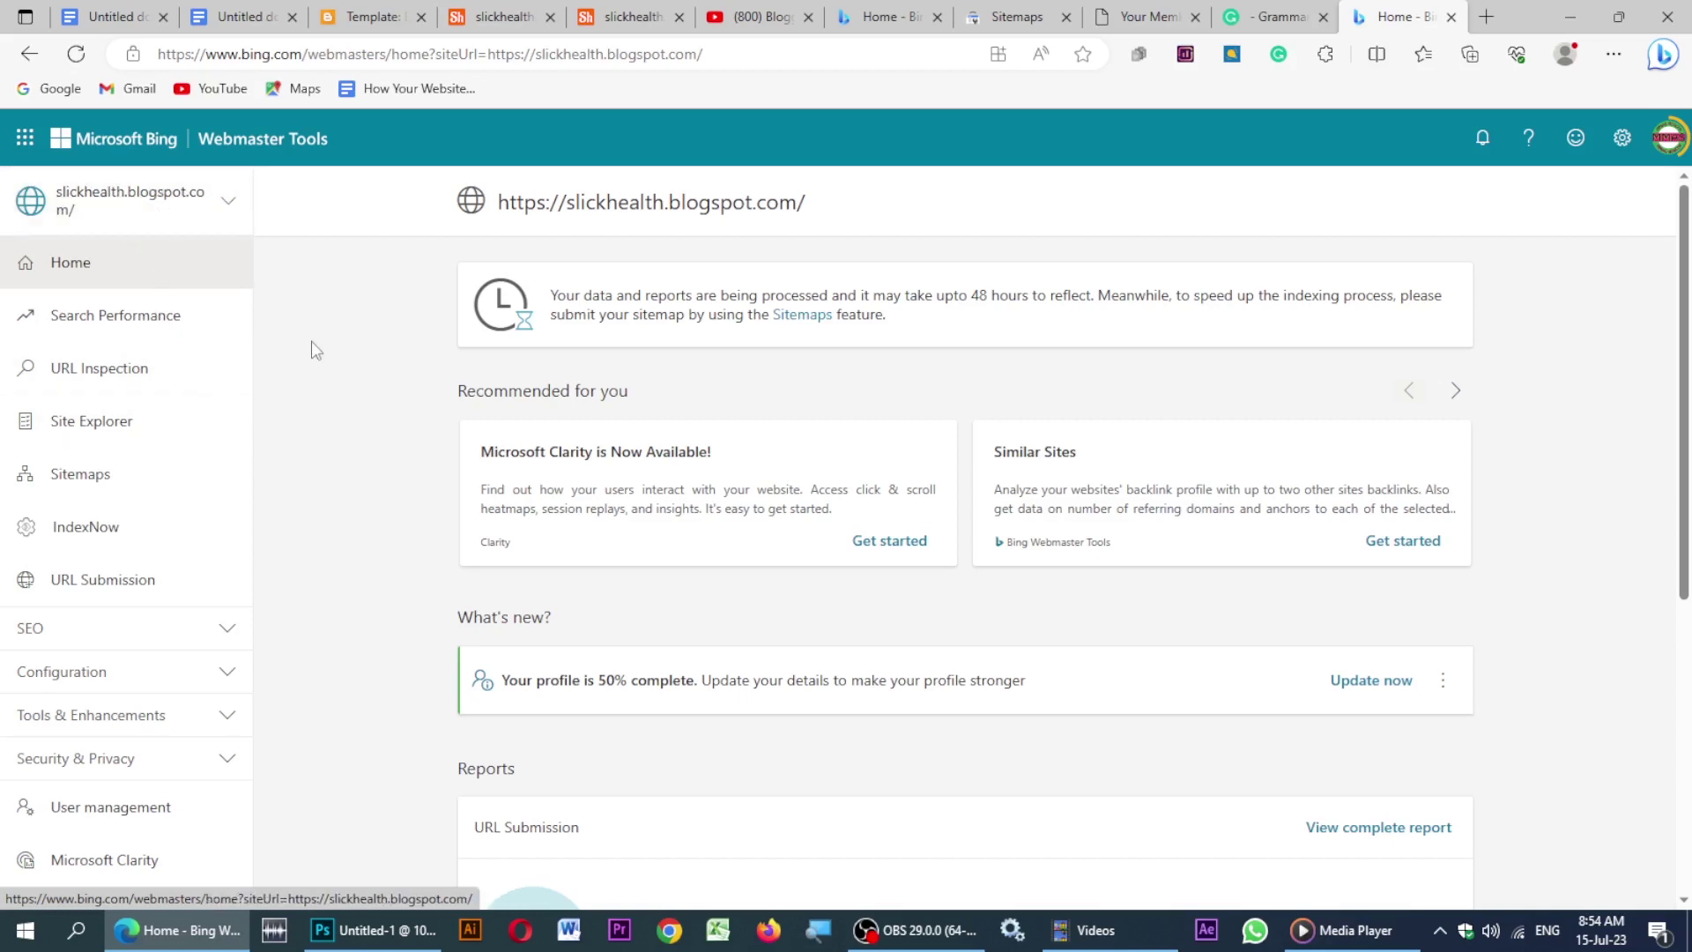
{"action": "left_click", "coordinate": [94, 377]}
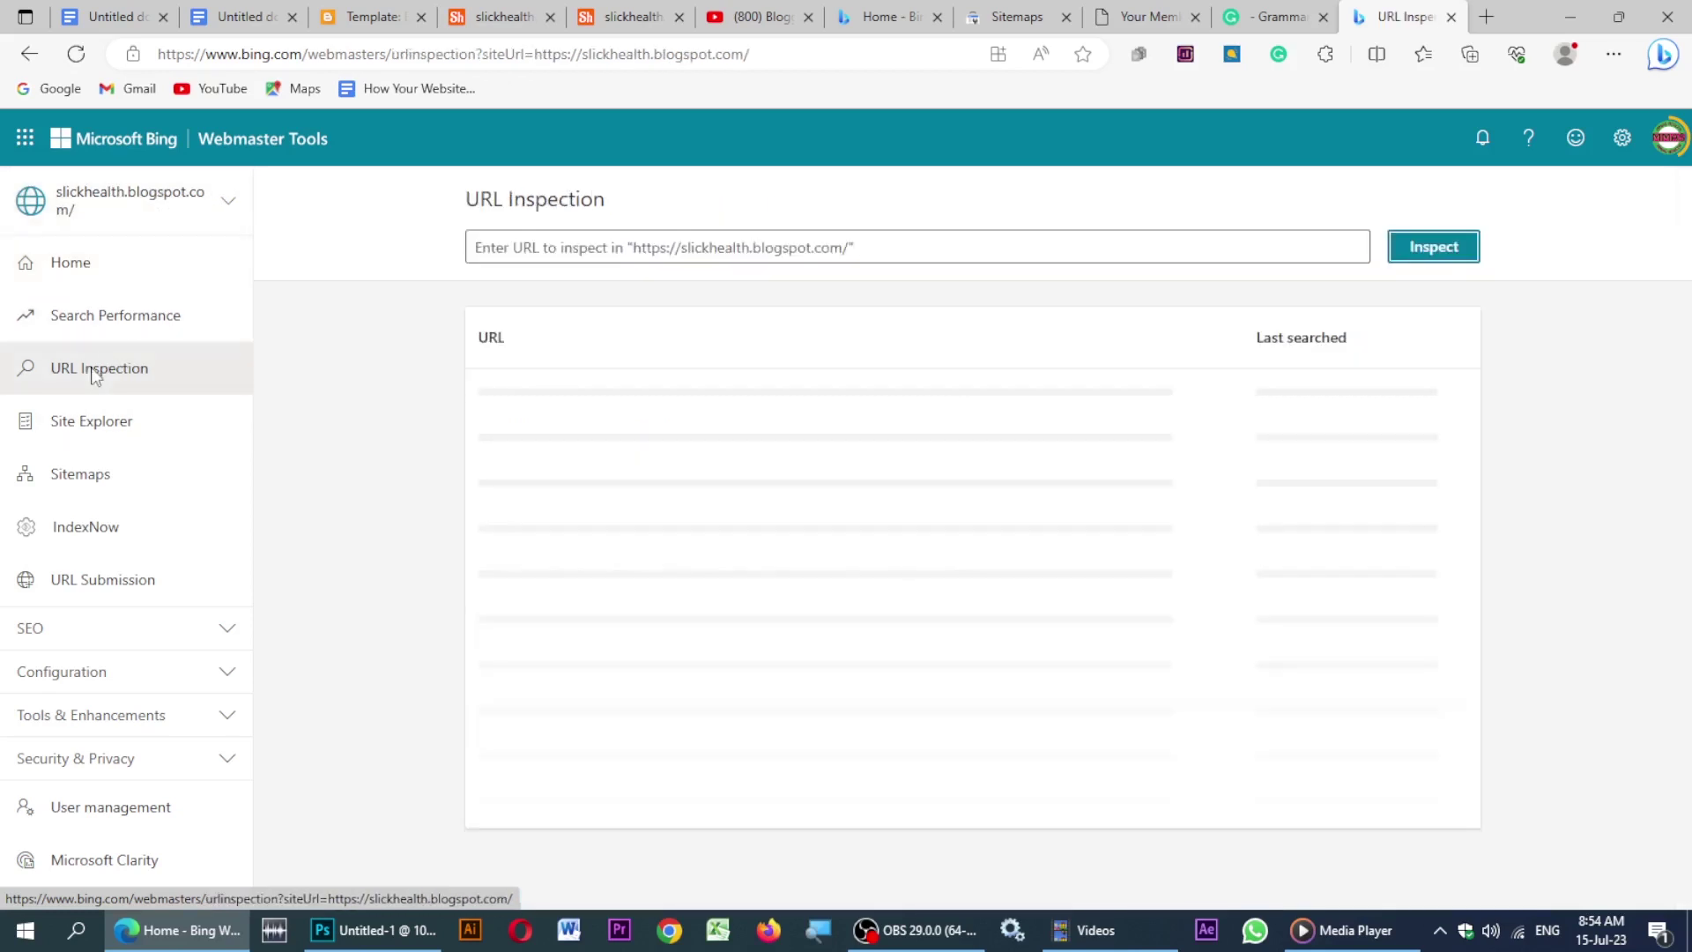
{"action": "left_click", "coordinate": [594, 247]}
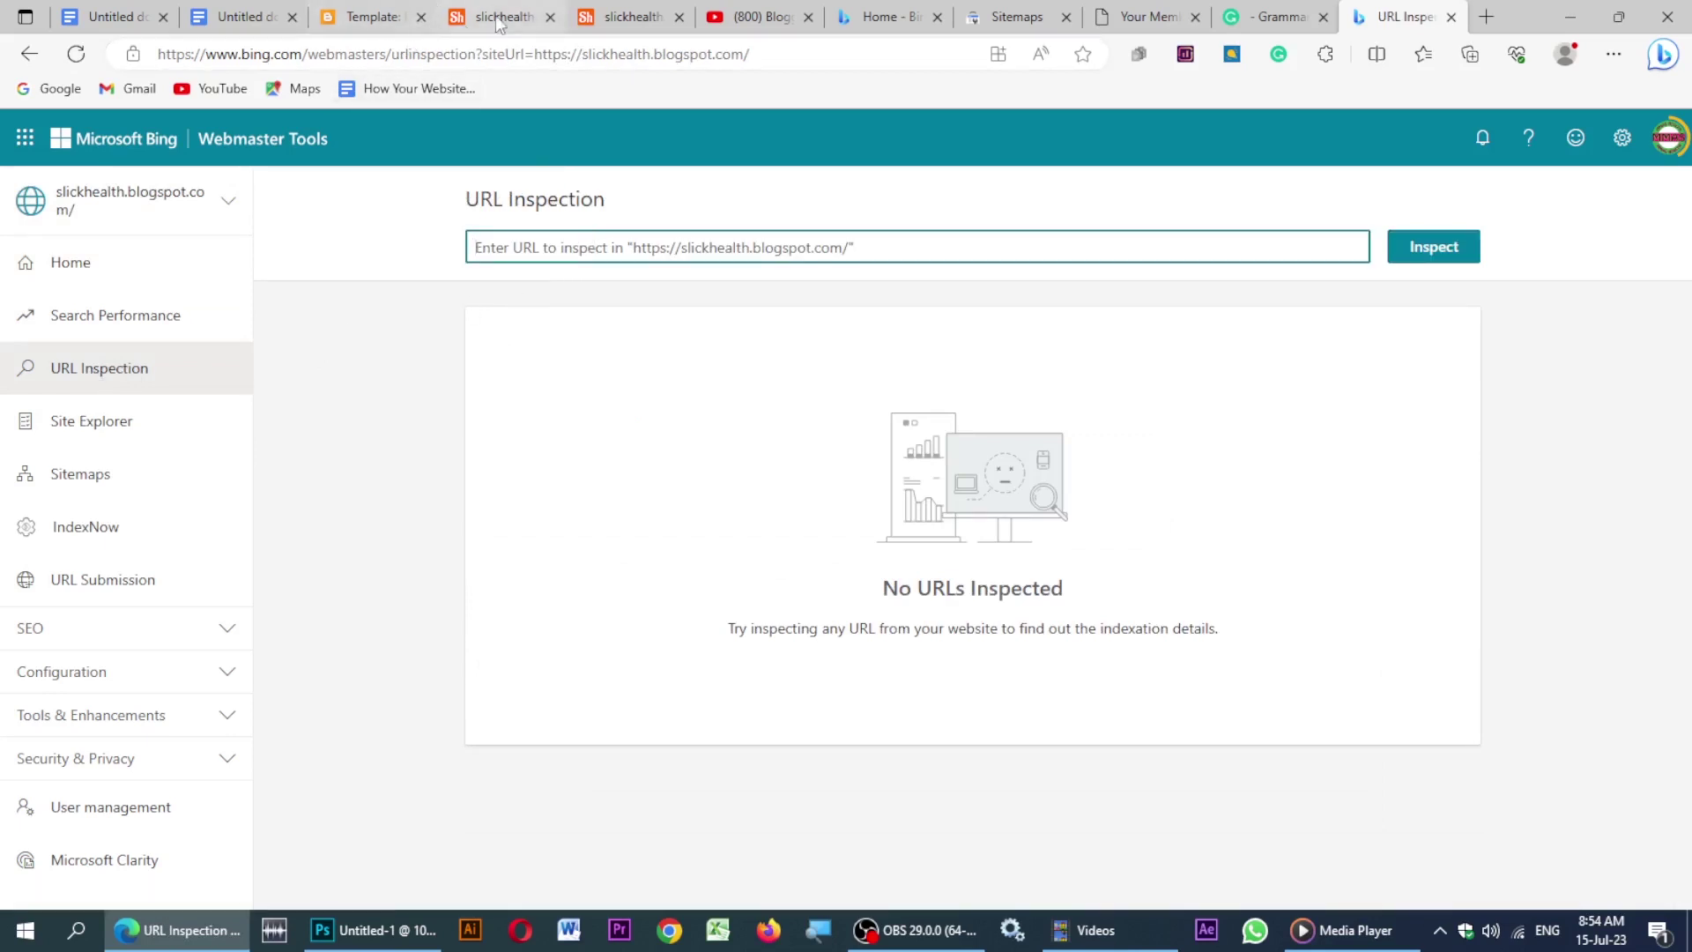
Close both open sitemap.xml pages, go to Blogger's post list and copy the link of the "15 Home Remedies To Treat Anemia" post.
{"action": "left_click", "coordinate": [607, 18]}
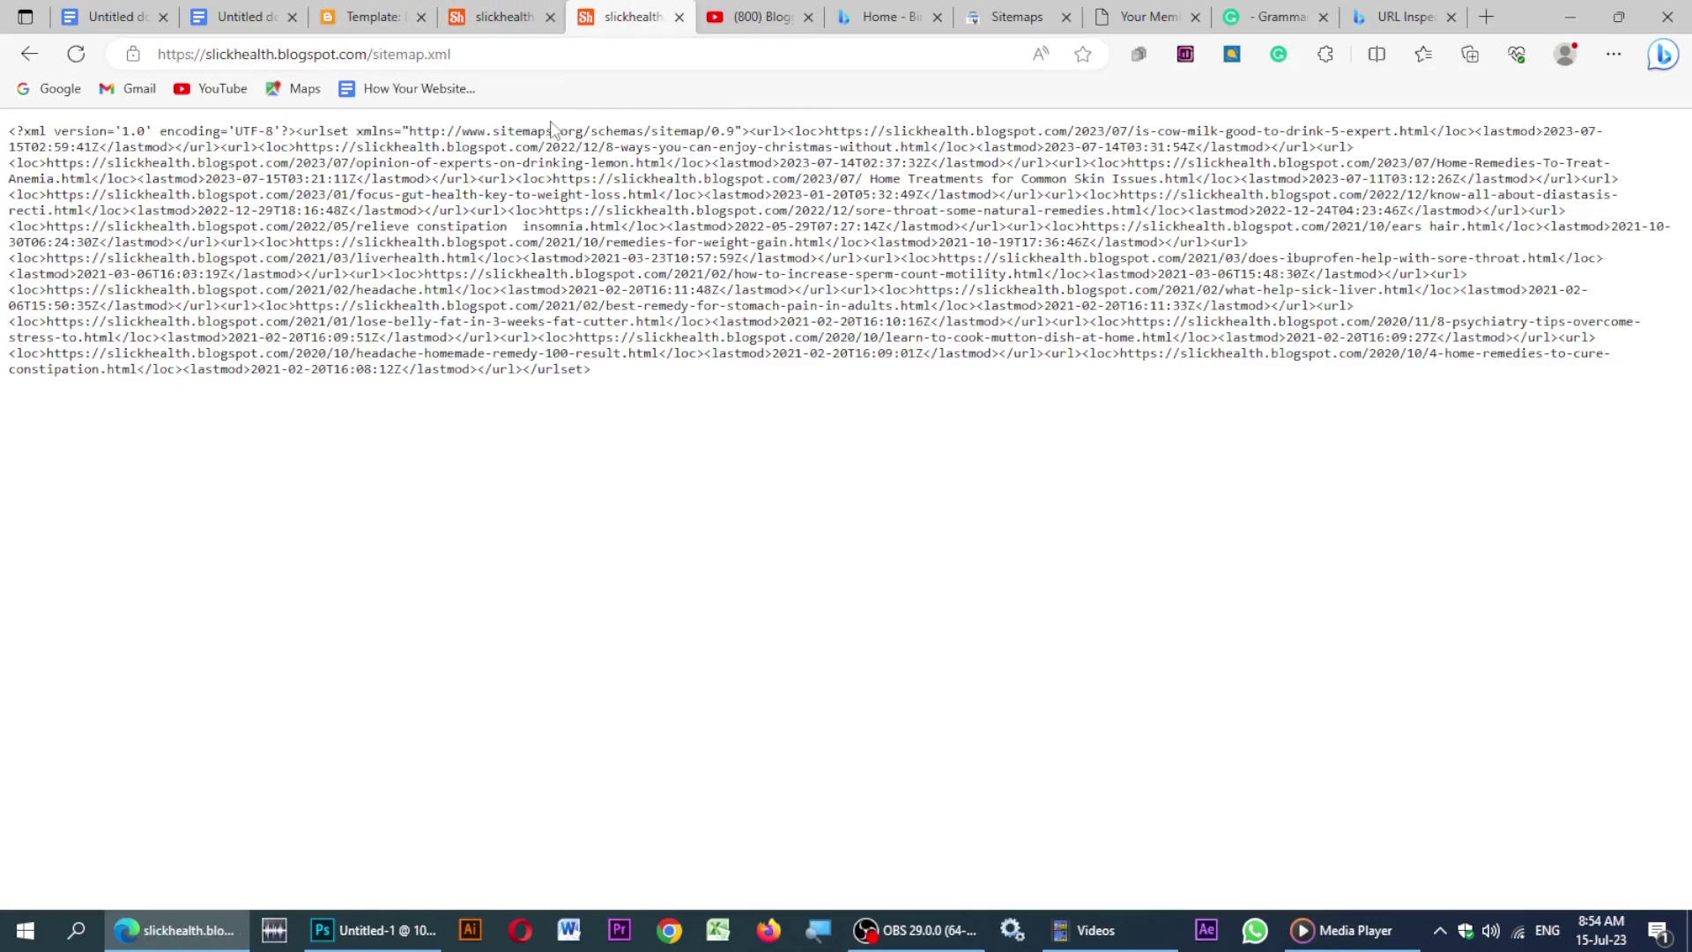
{"action": "left_click", "coordinate": [522, 20]}
{"action": "left_click", "coordinate": [550, 17]}
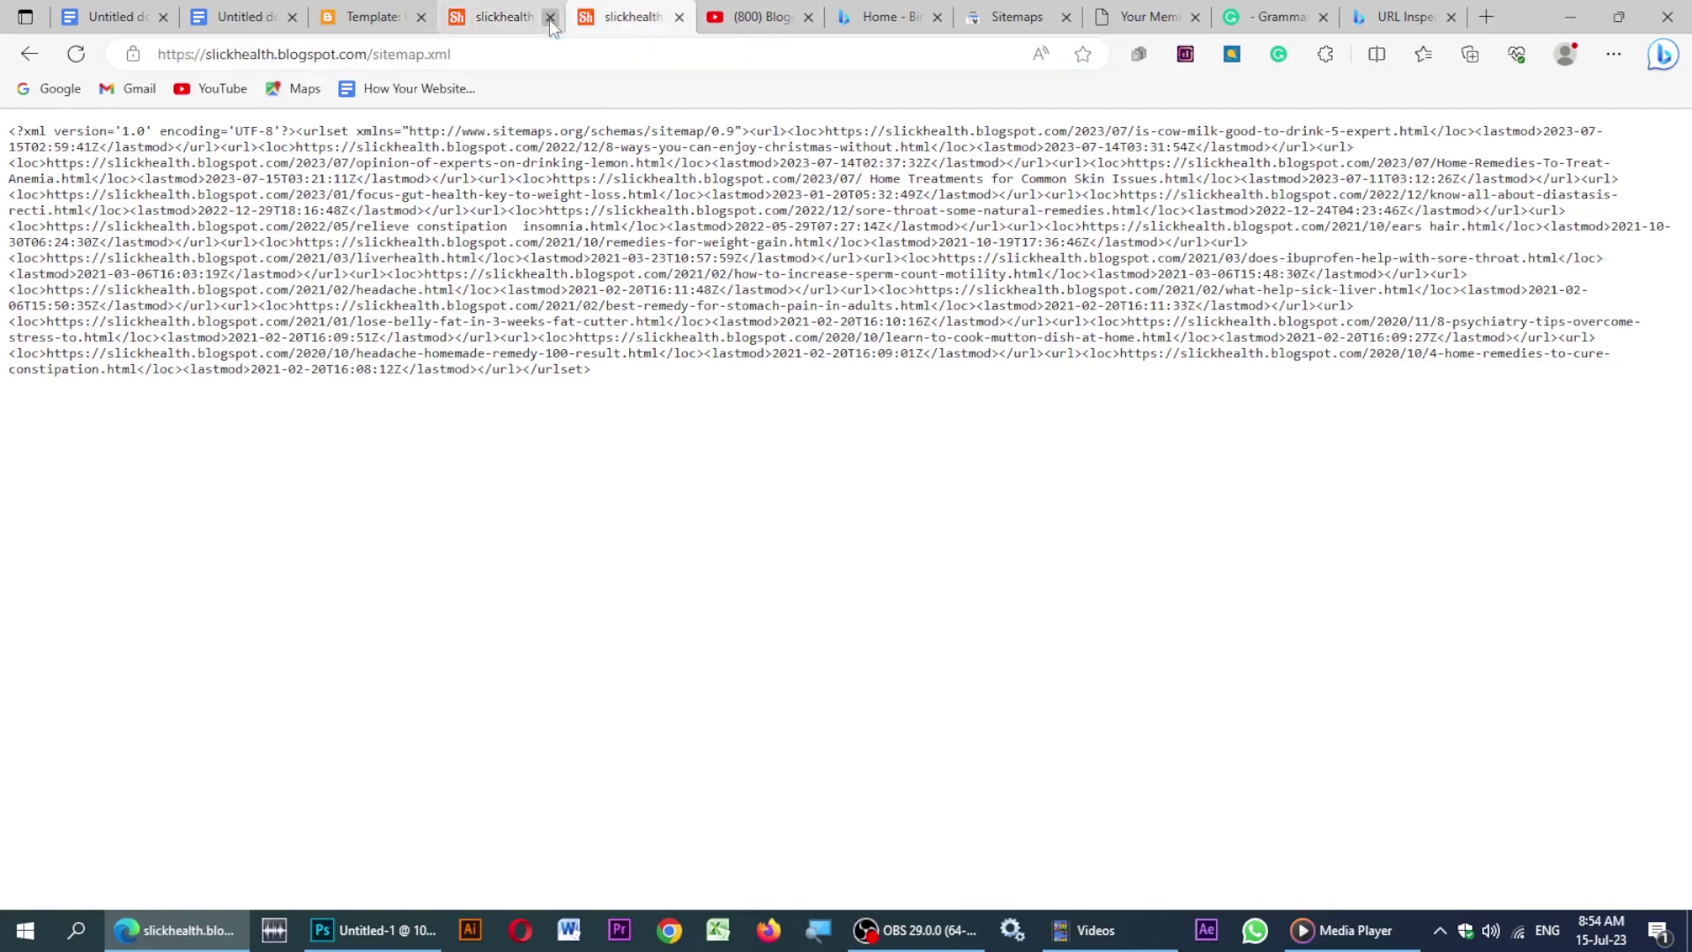
{"action": "left_click", "coordinate": [550, 17]}
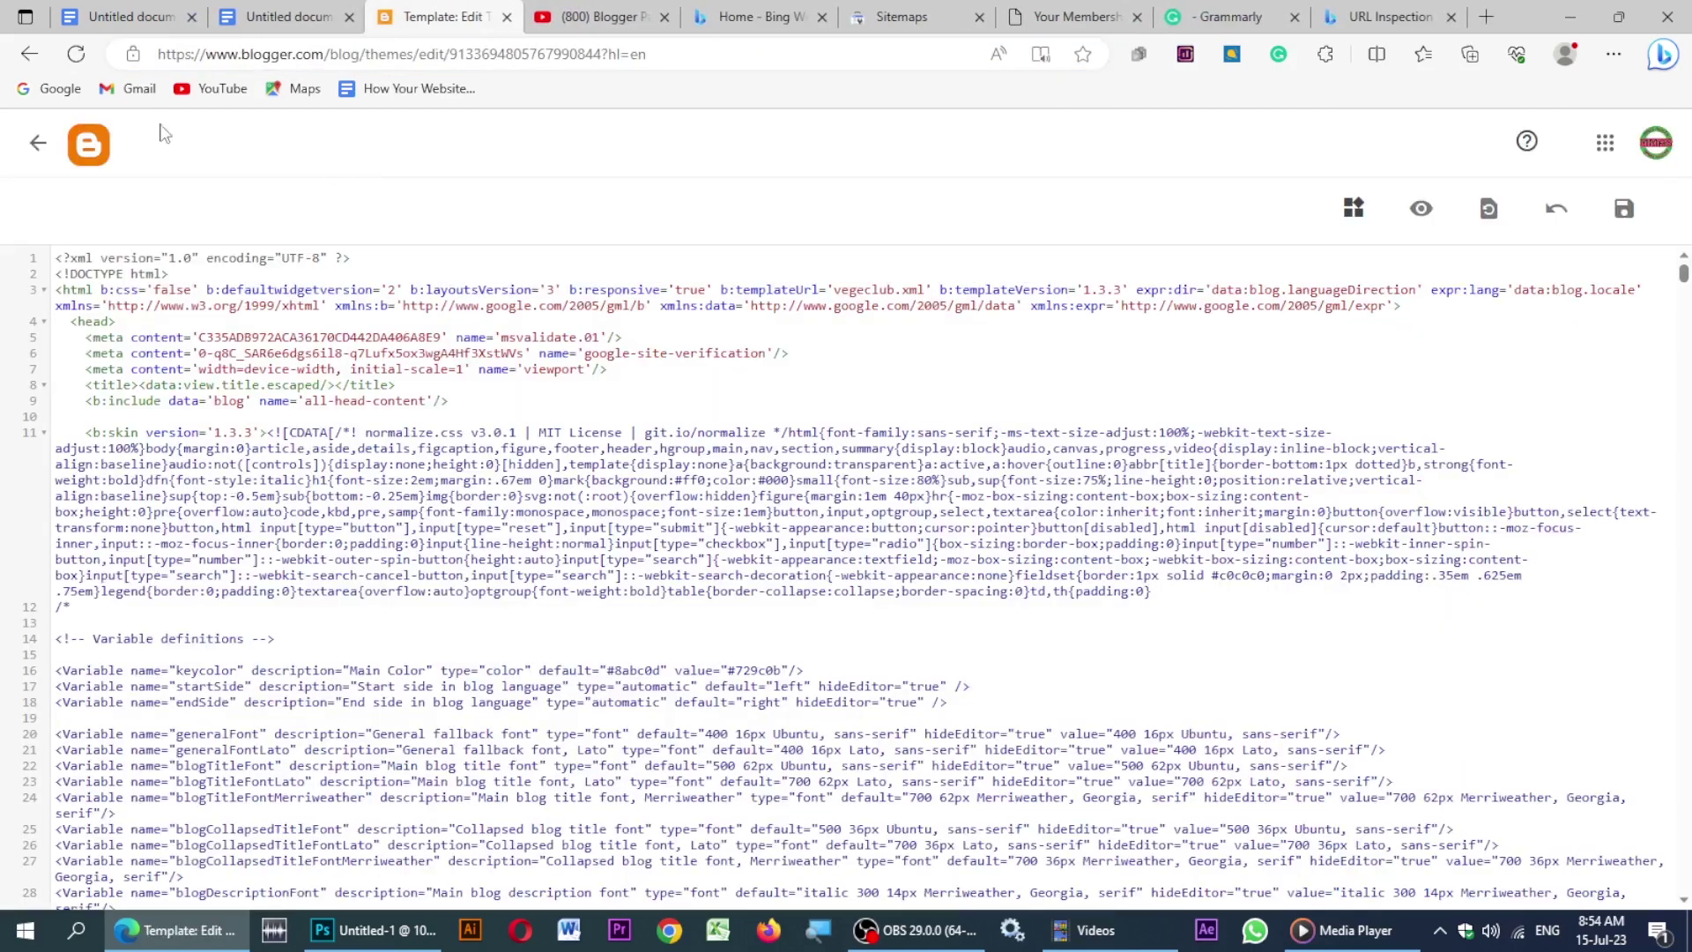
{"action": "left_click", "coordinate": [89, 147]}
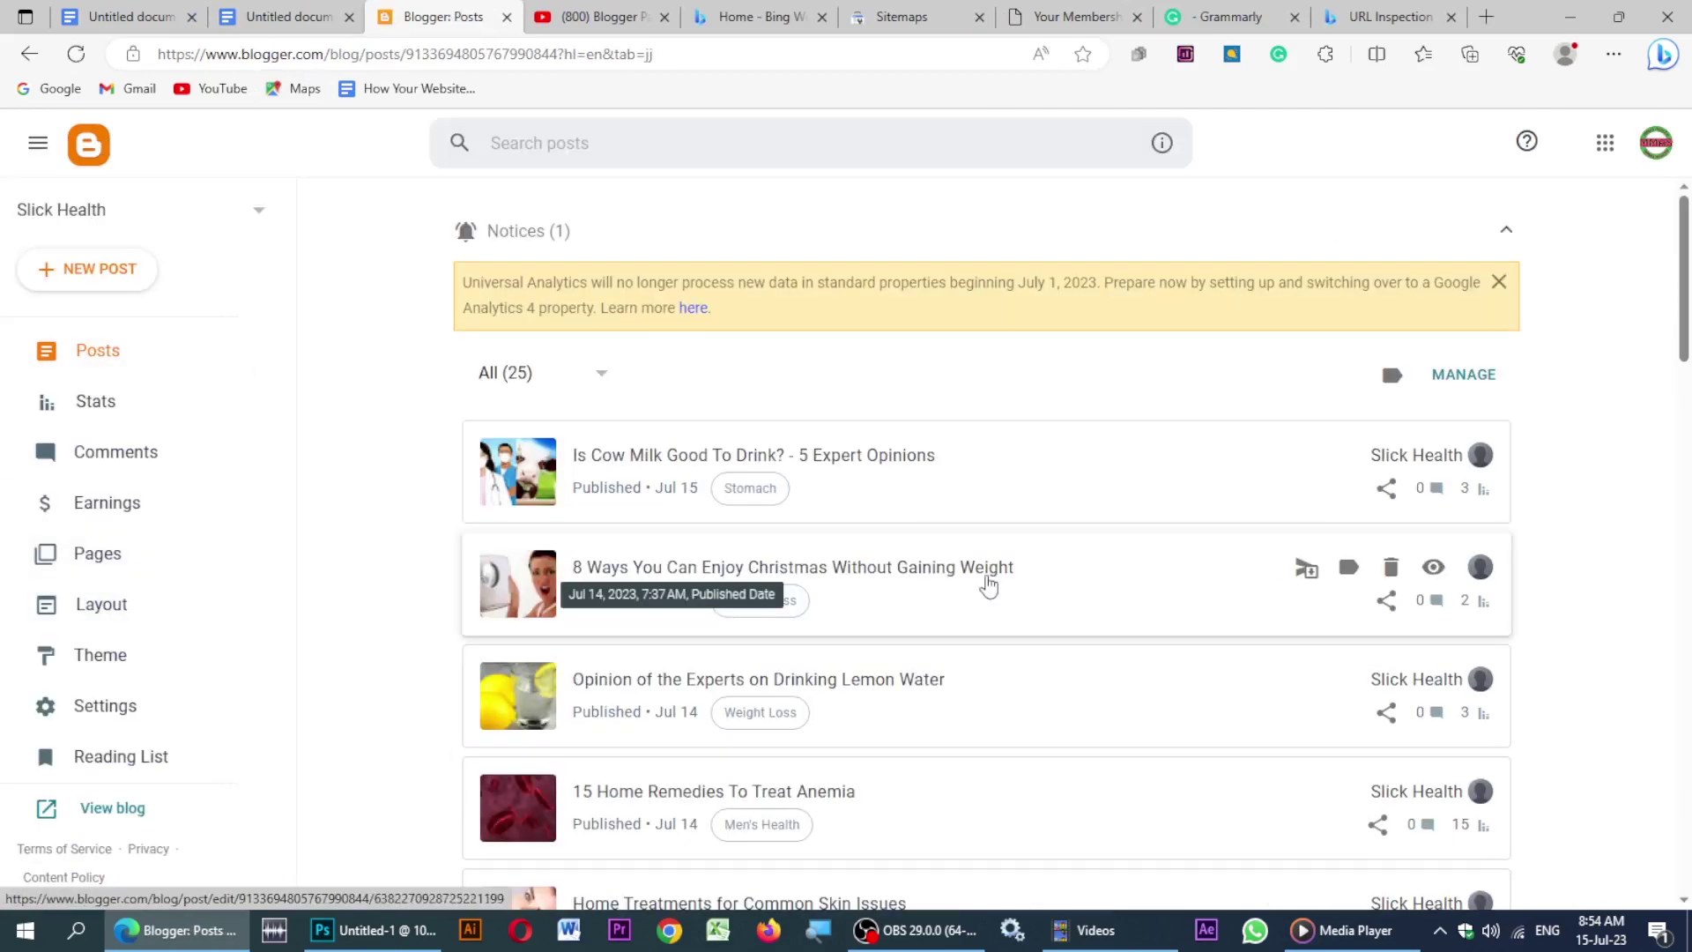
{"action": "left_click", "coordinate": [1377, 715]}
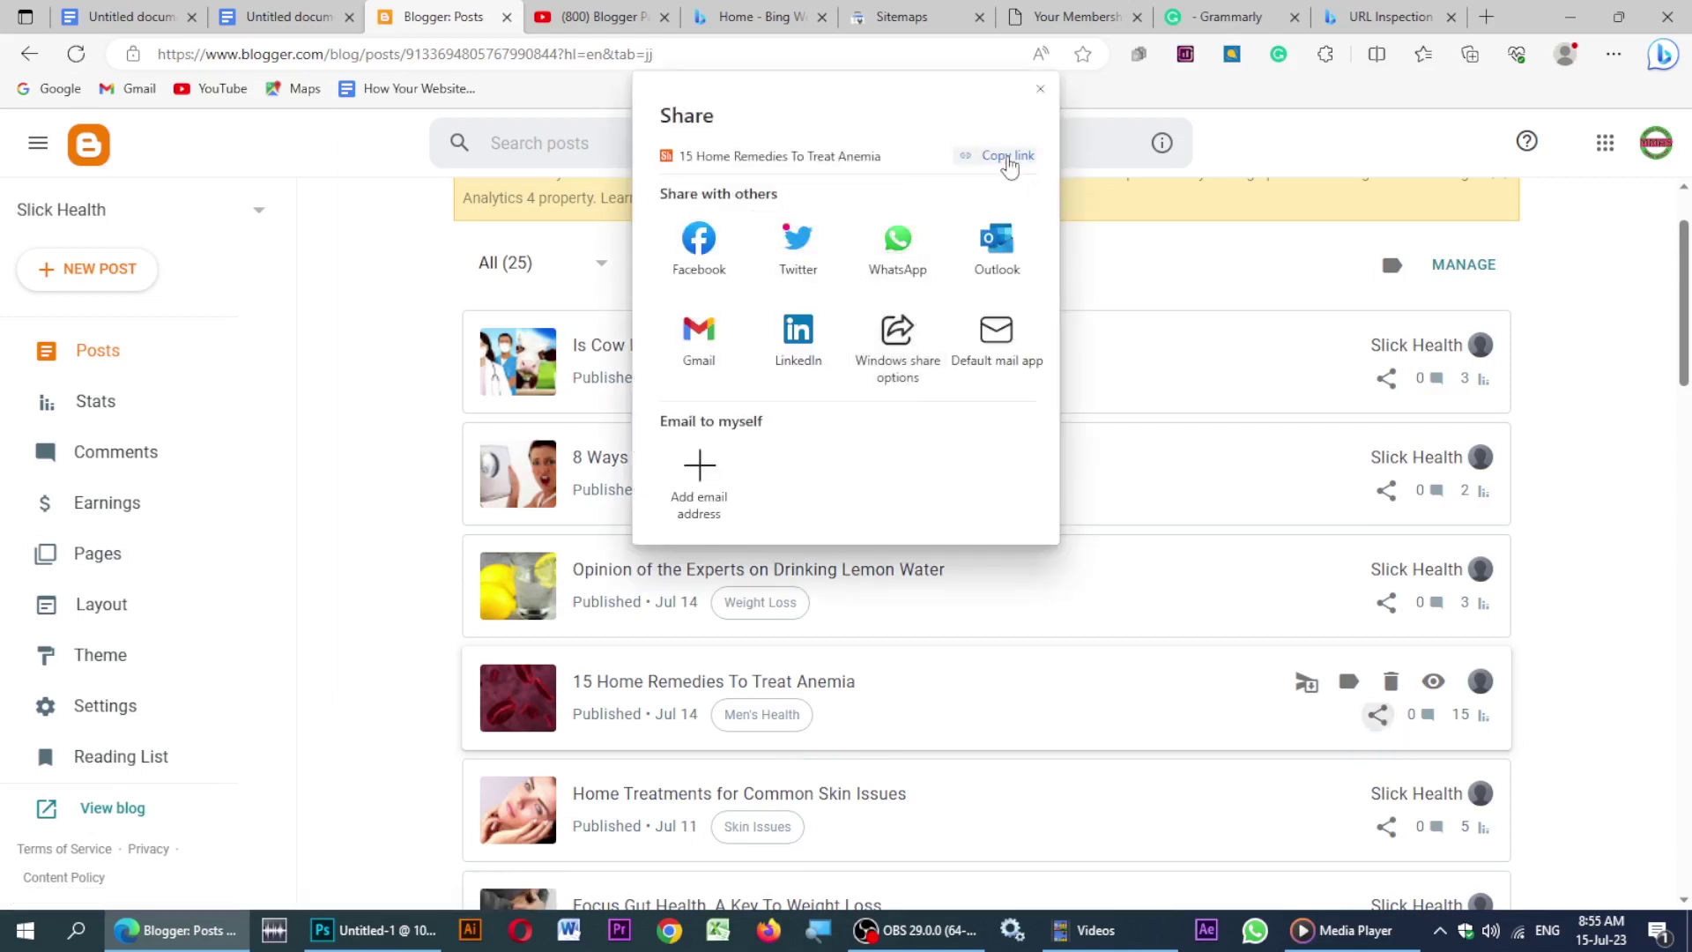
{"action": "left_click", "coordinate": [1392, 18]}
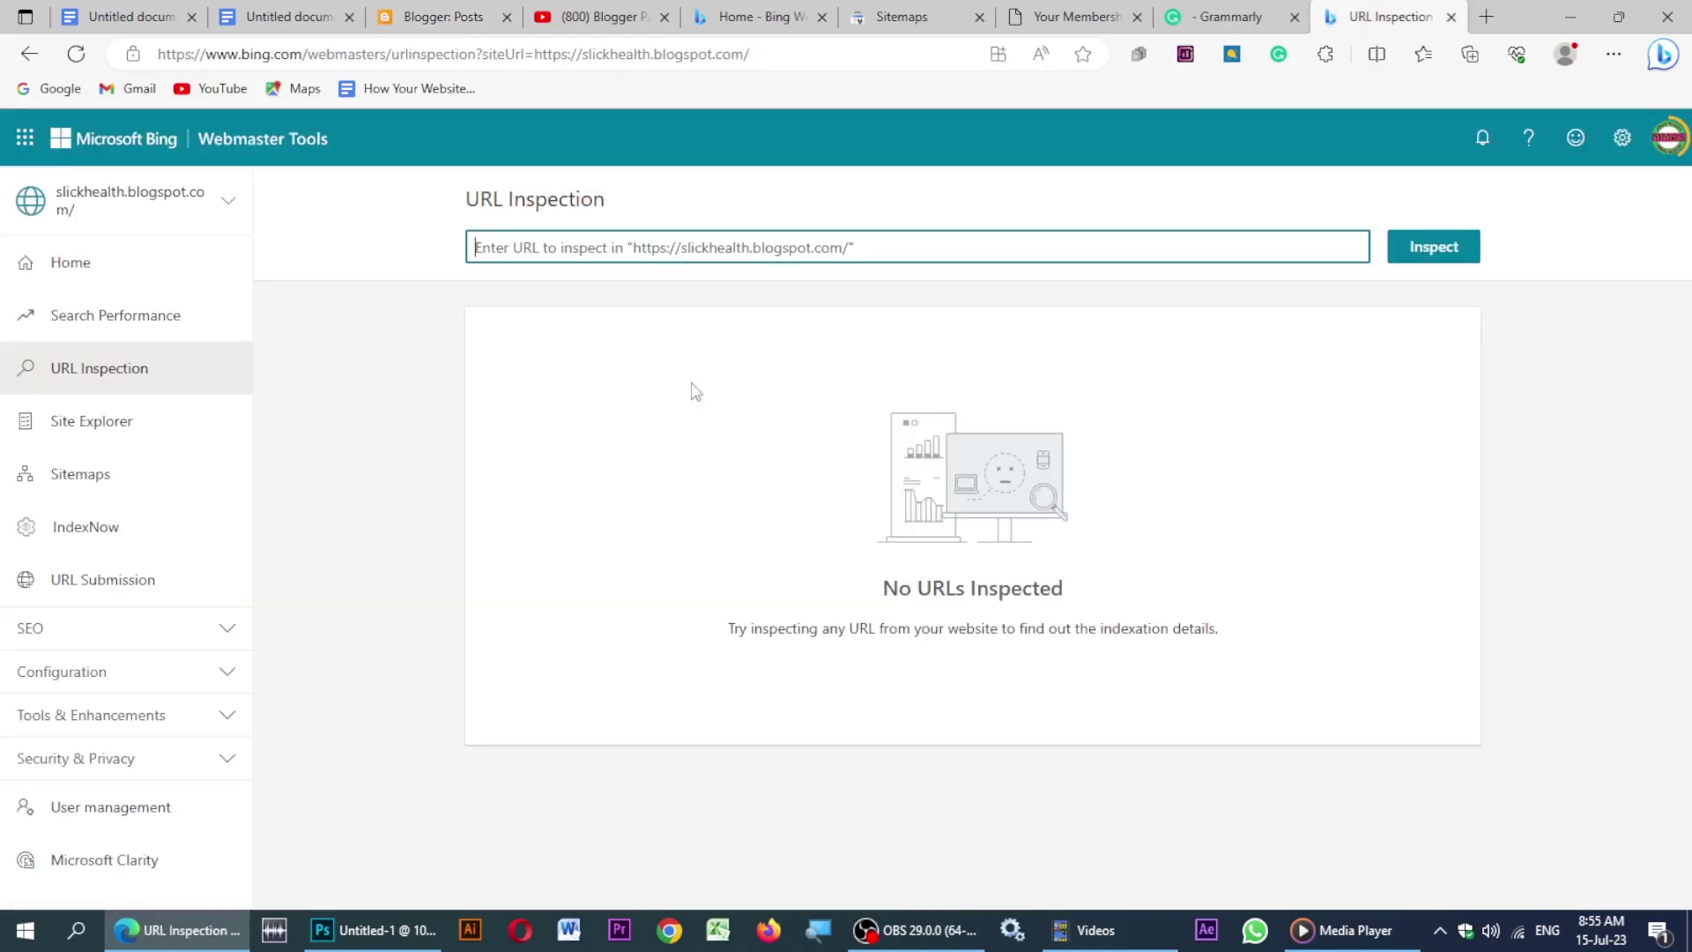
{"action": "type", "text": "https://slickhealth.blogspot.com/2023/07/Home-Remedies-To-Treat-Anemia.html"}
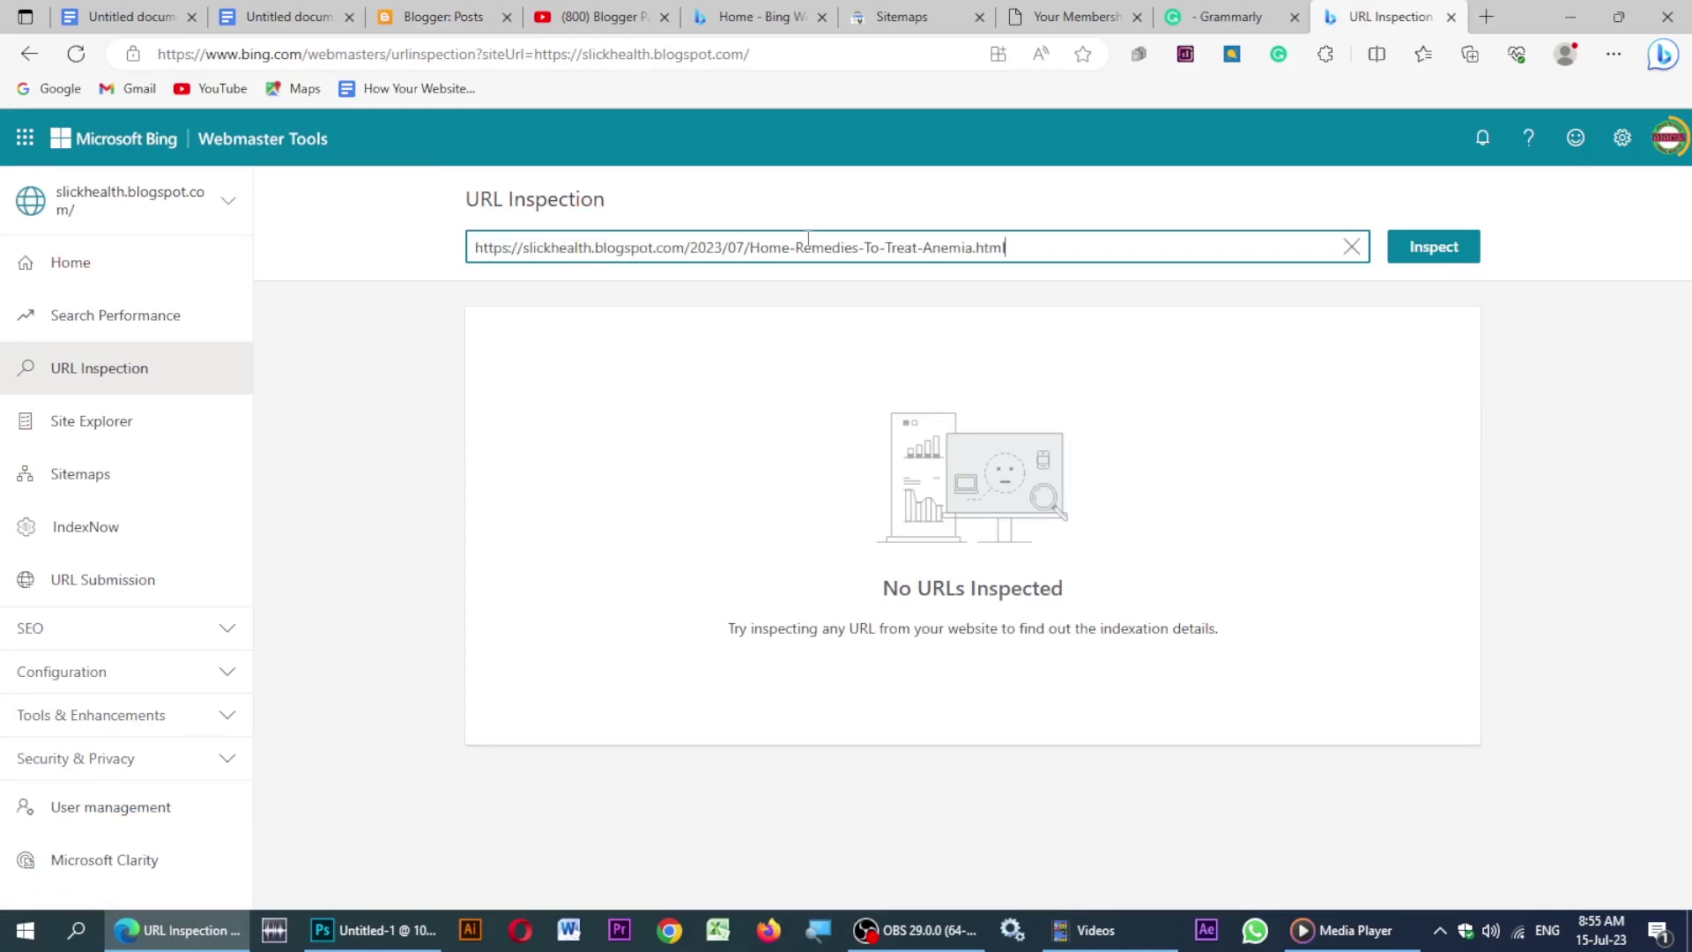
{"action": "left_click", "coordinate": [1438, 246]}
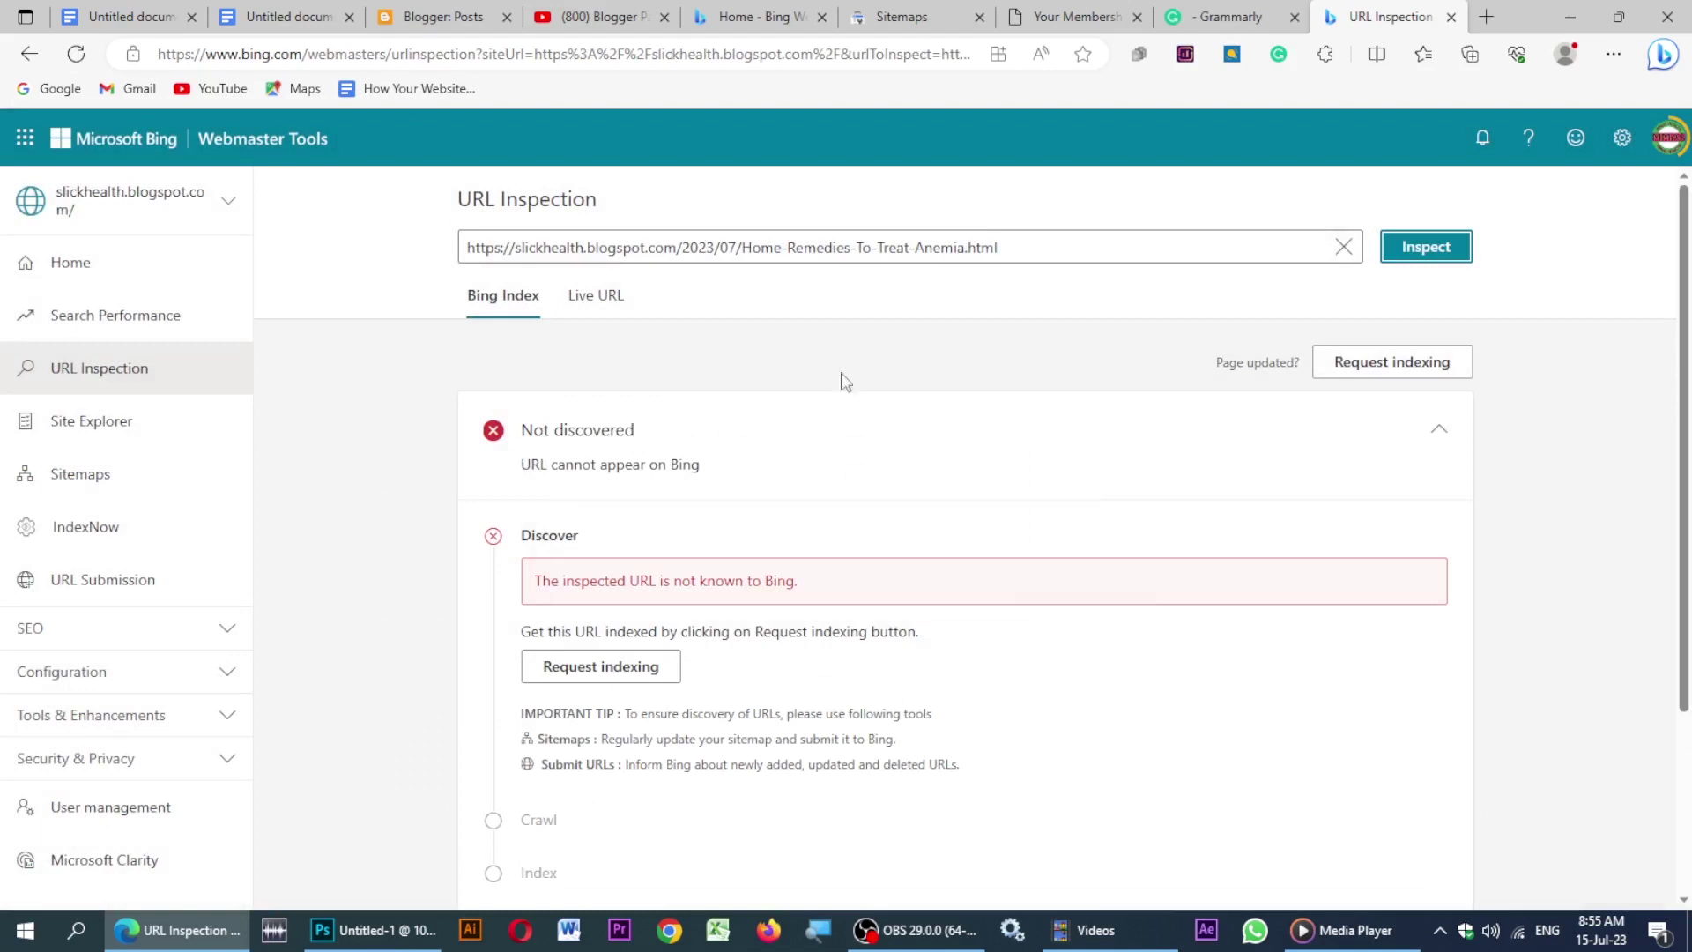
{"action": "left_click", "coordinate": [571, 671]}
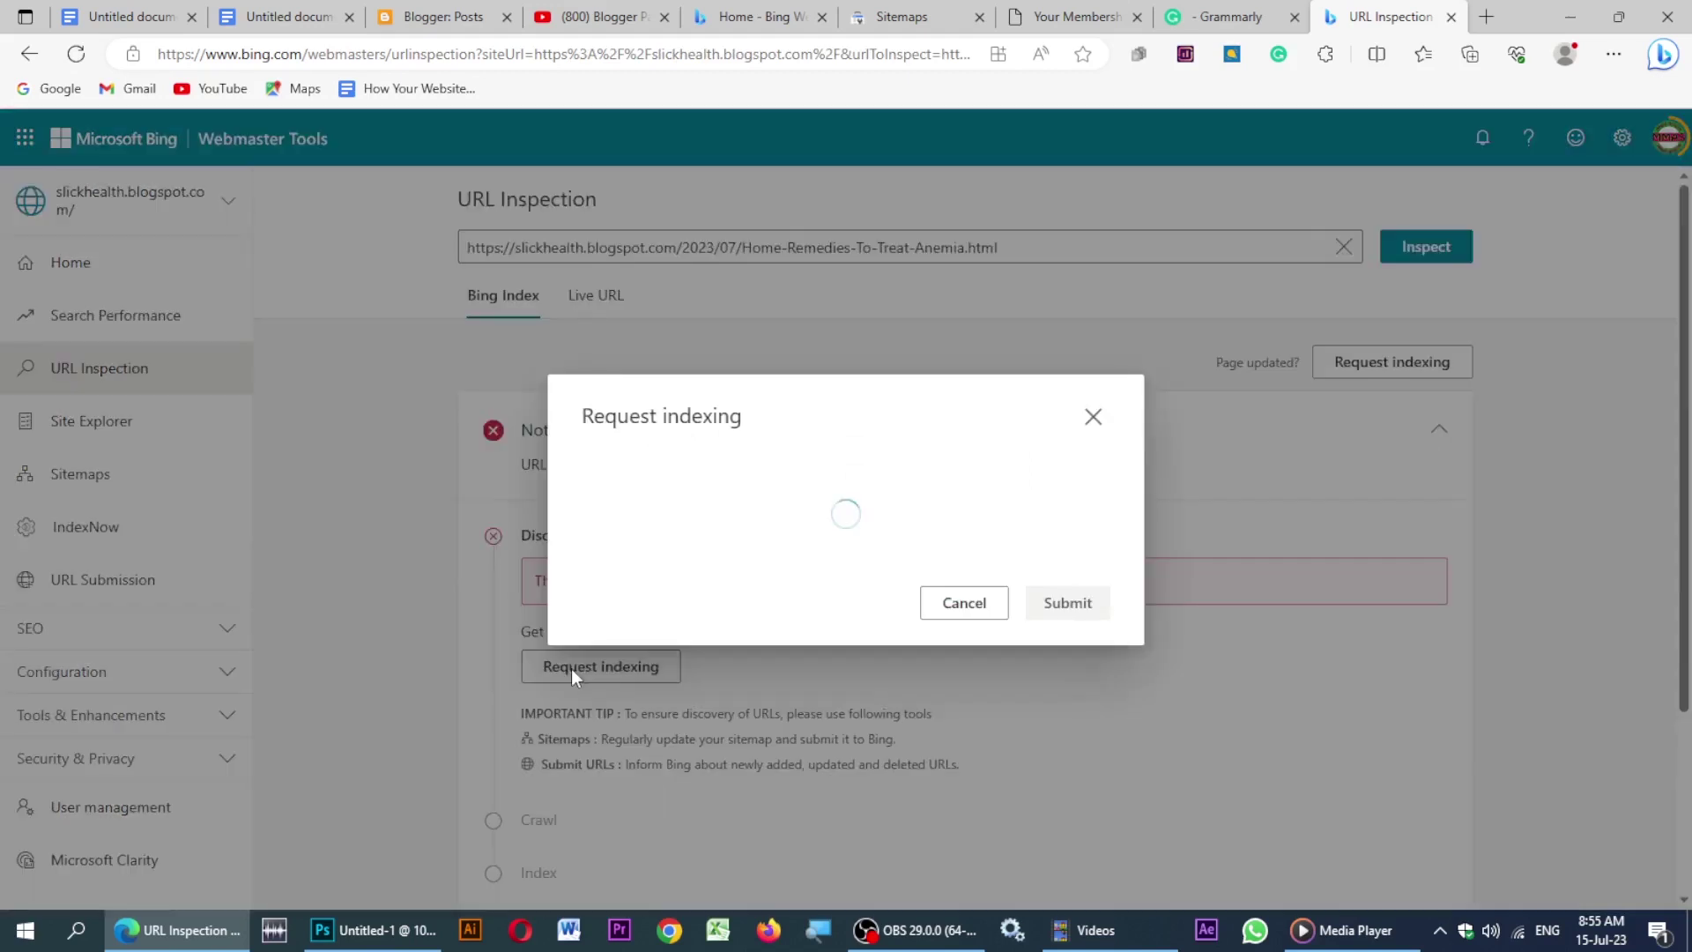
{"action": "left_click", "coordinate": [1076, 606]}
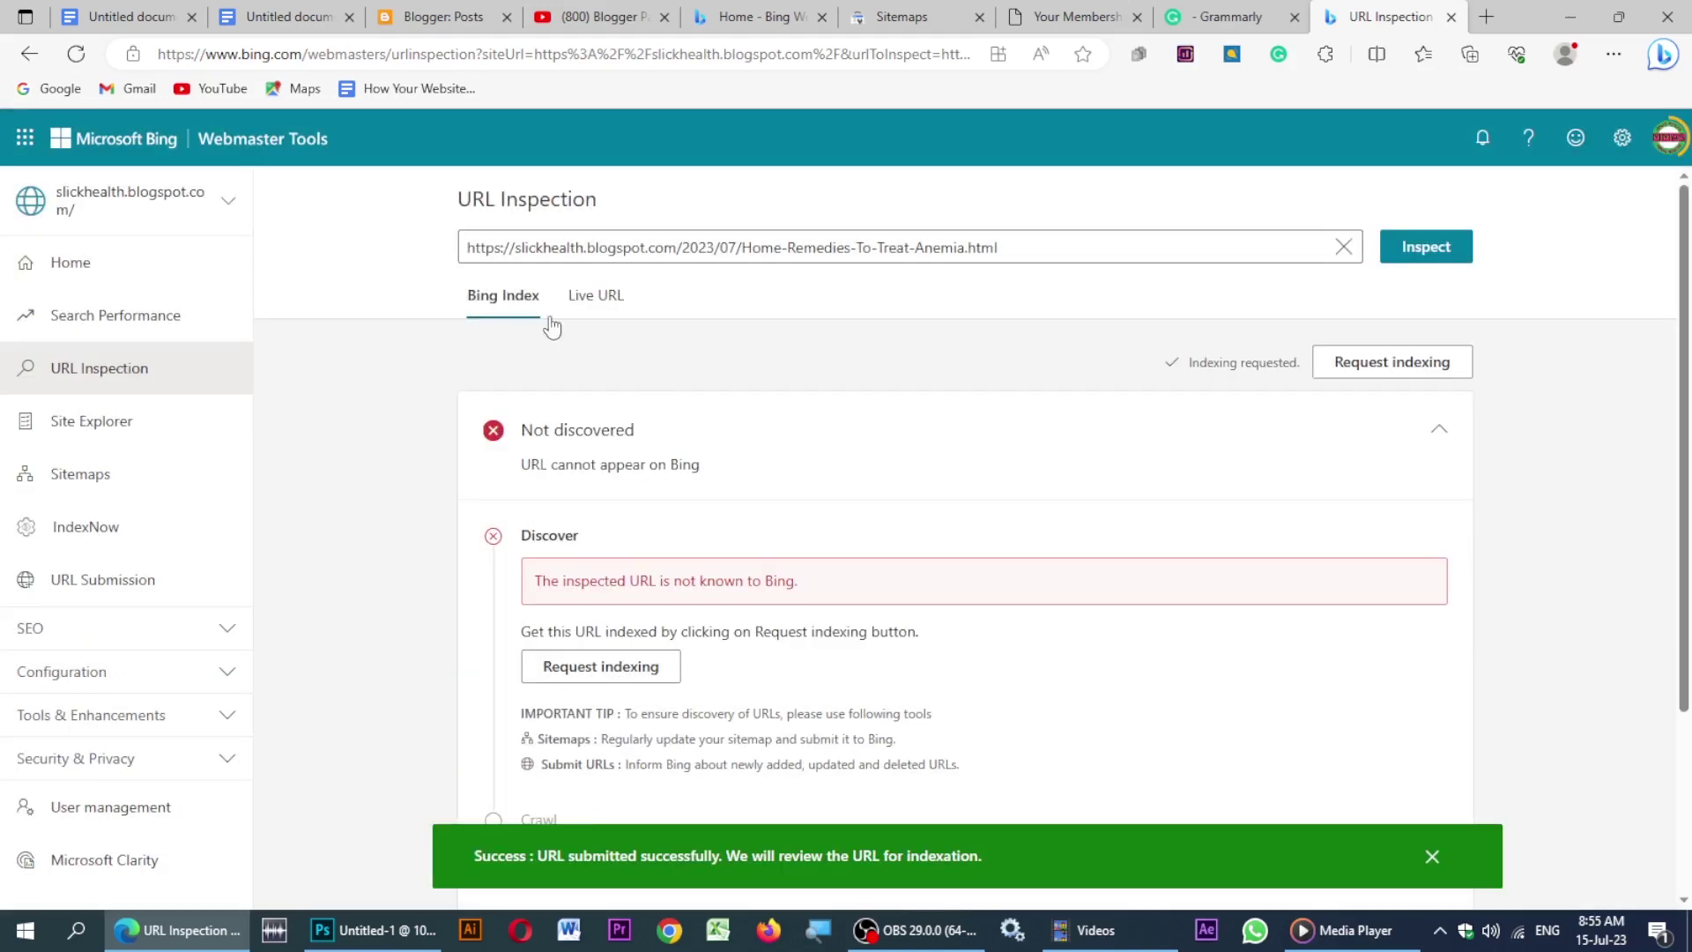
Run the Live URL check on the inspected post and review its indexability and SEO issues.
{"action": "left_click", "coordinate": [591, 296]}
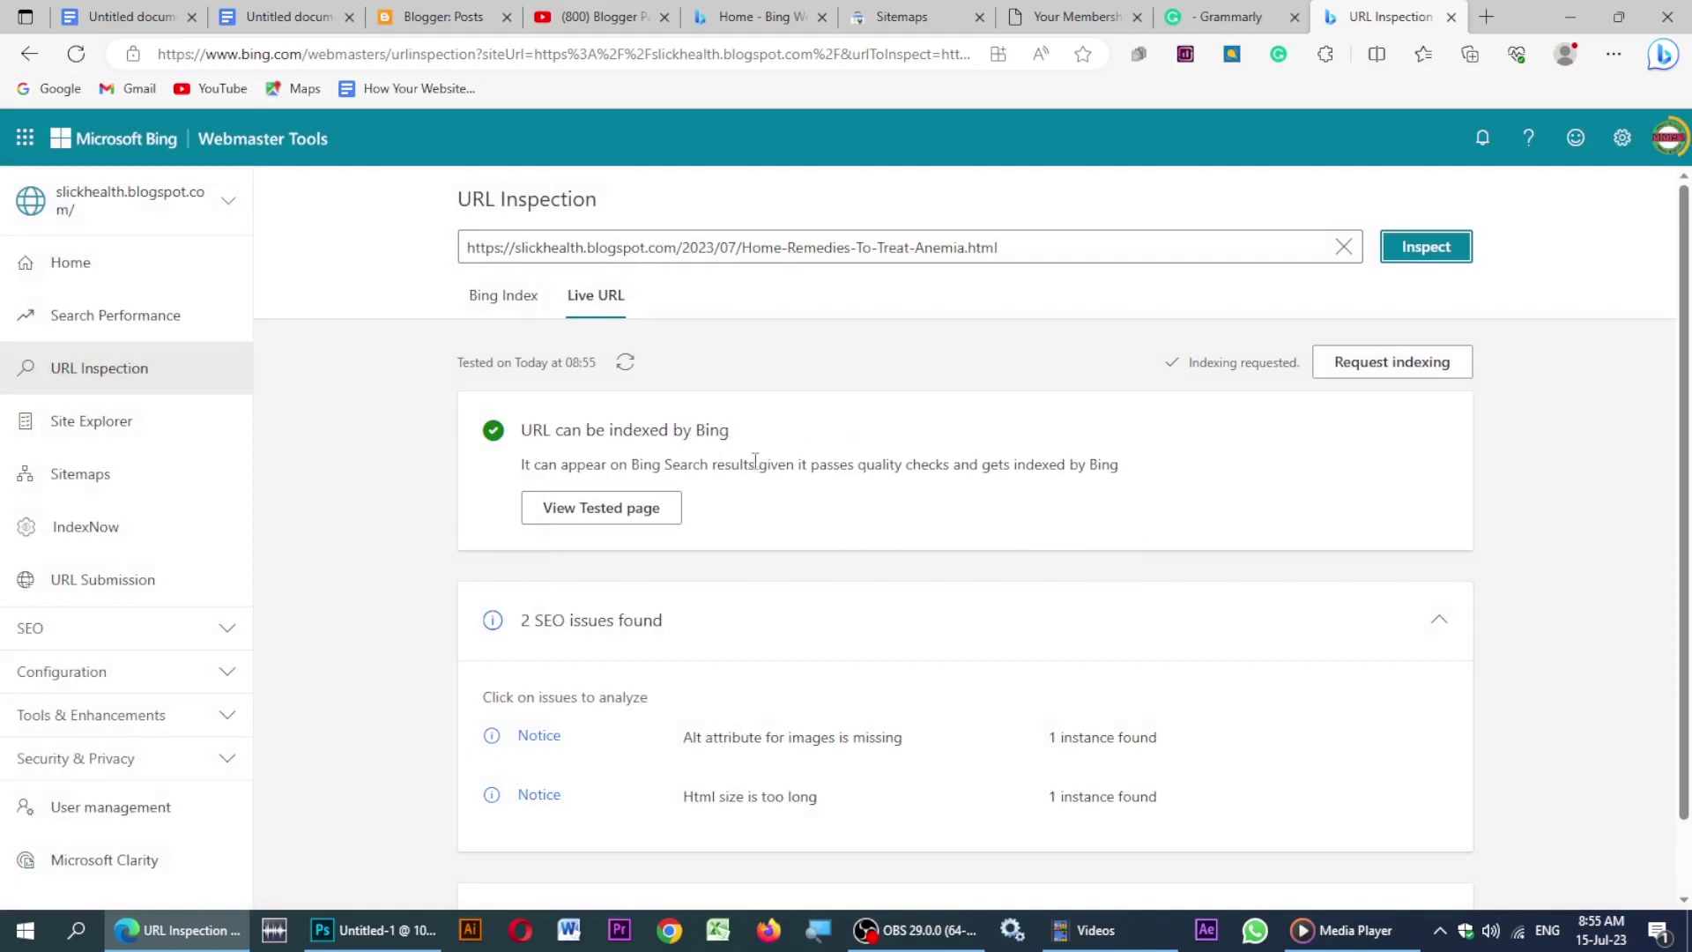
{"action": "scroll", "coordinate": [755, 460], "scroll_direction": "down", "scroll_amount": 1}
{"action": "scroll", "coordinate": [442, 357], "scroll_direction": "up", "scroll_amount": 1}
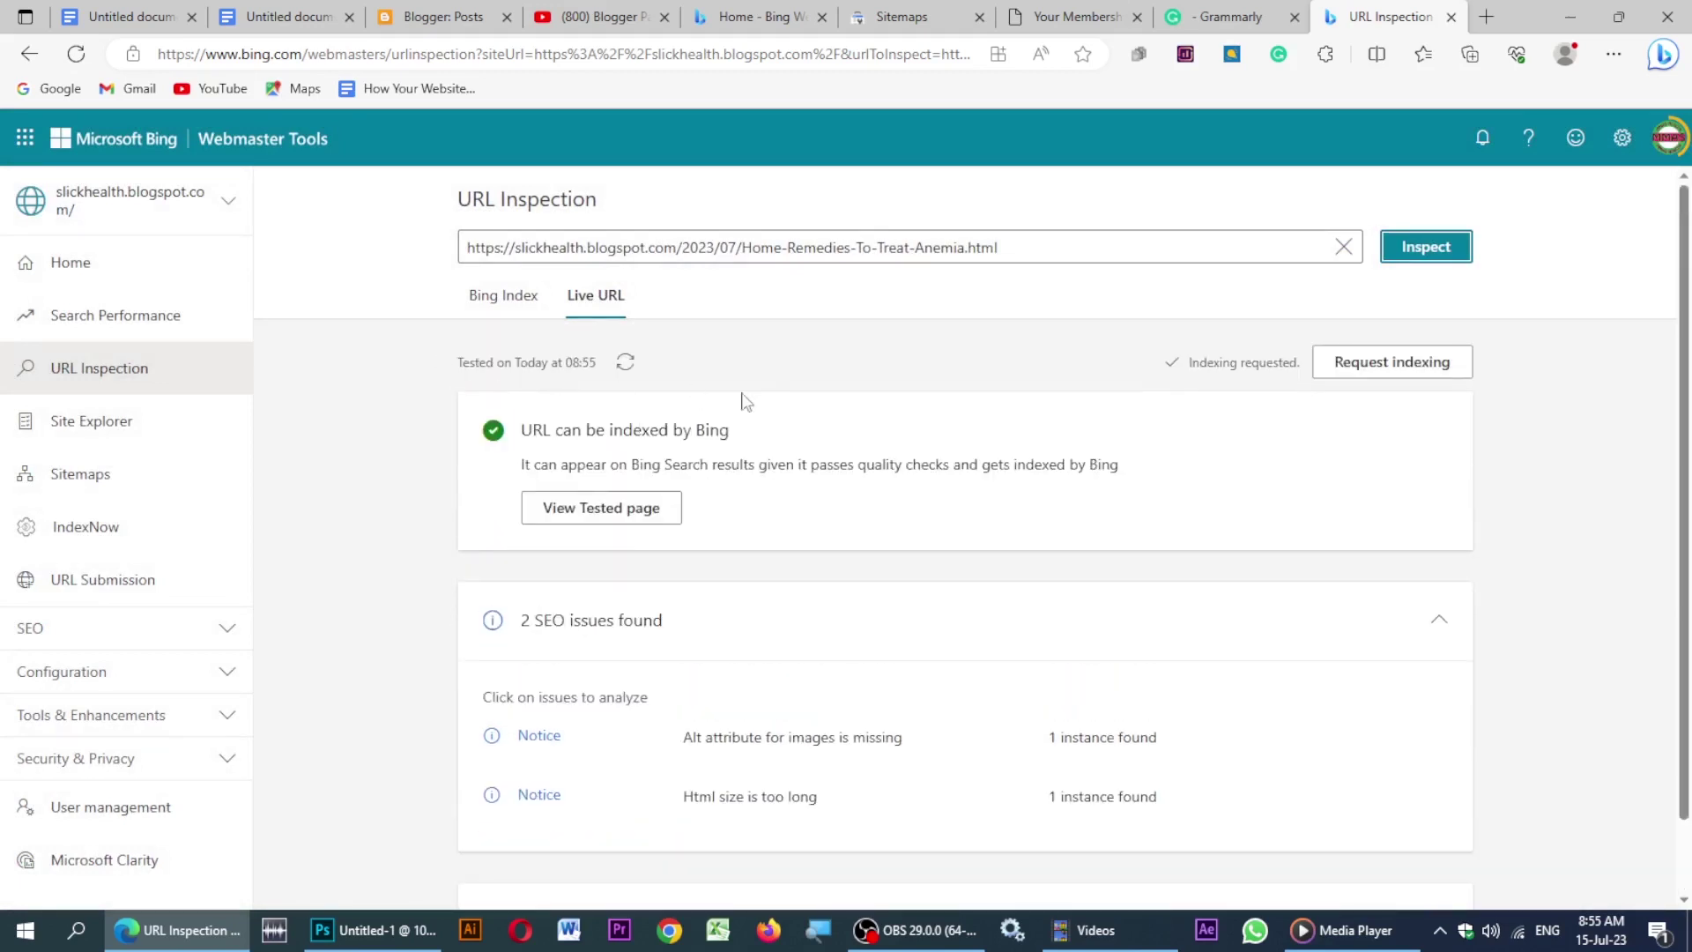